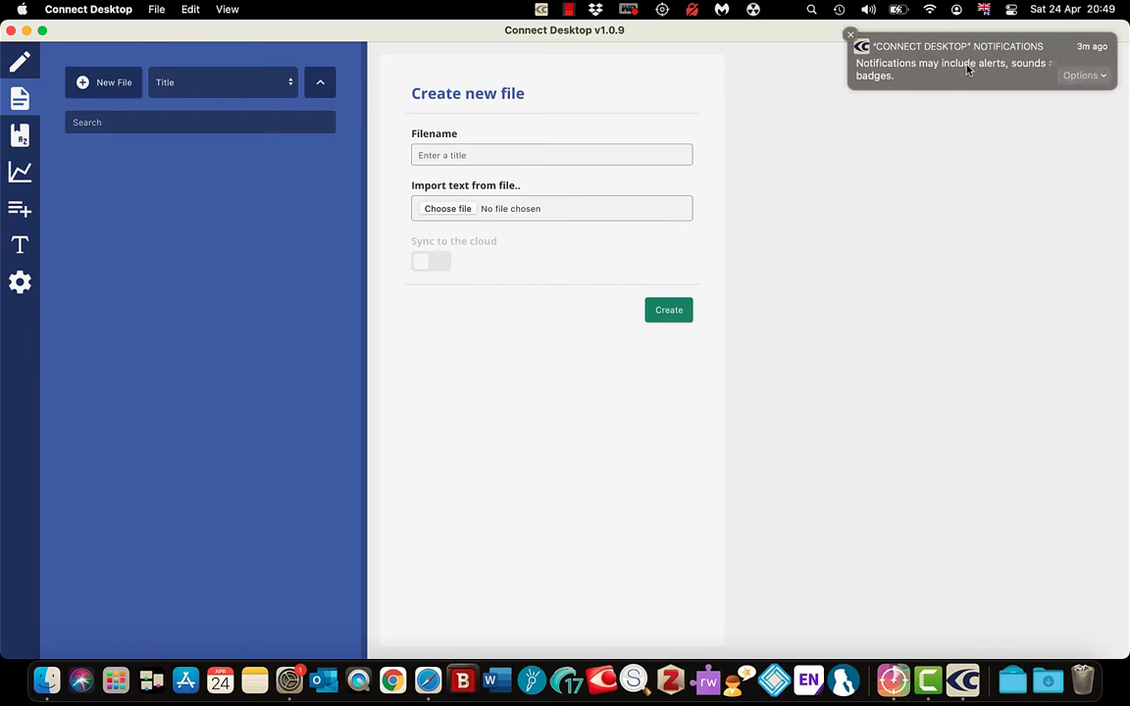
- View the notification settings for Connect Desktop in System Preferences and close them
{"action": "left_click", "coordinate": [869, 57]}
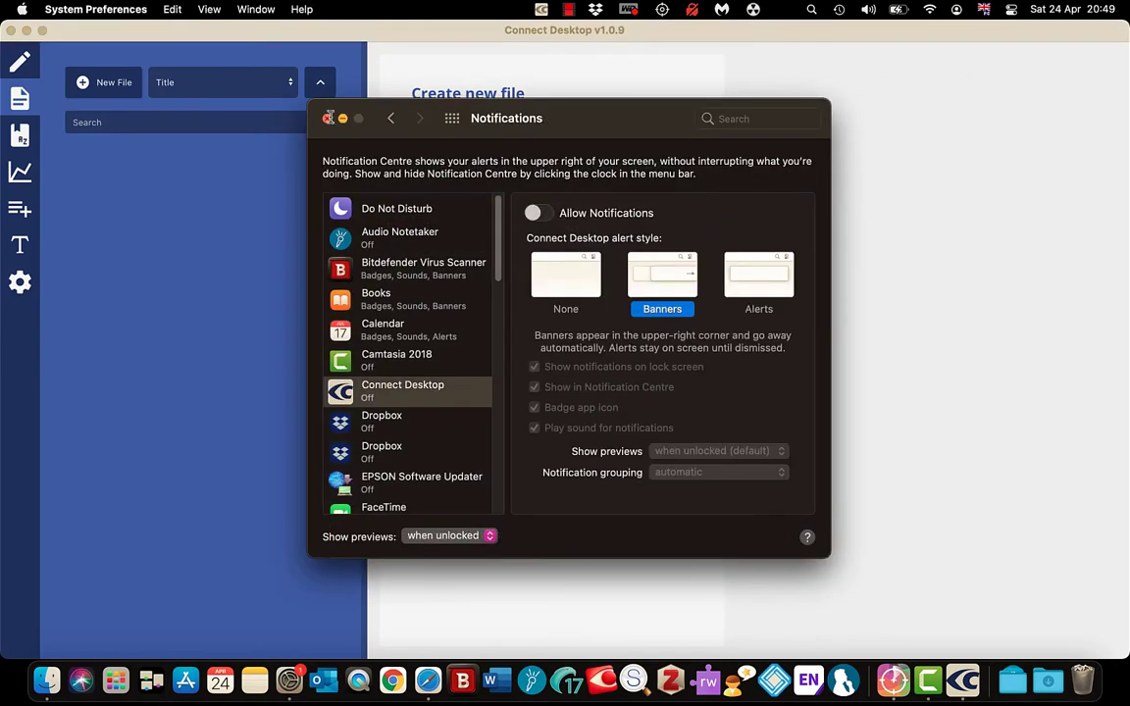
{"action": "left_click", "coordinate": [327, 117]}
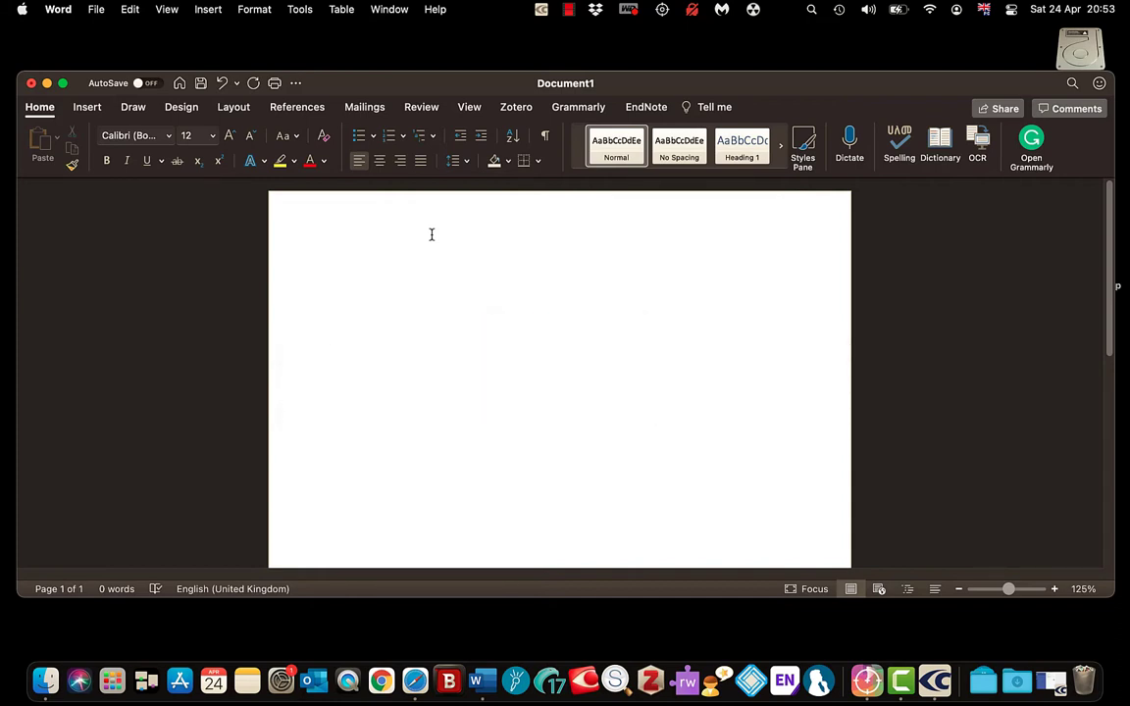
- Enter "That's an amazing 40 total saving PLUS a no risk 90 day Money Back Guarantee!" in the blank Word document and switch to Connect Desktop
{"action": "type", "text": "That's an amazing 40 total saving PLUS a no risk 90 day Money Back Guarantee!"}
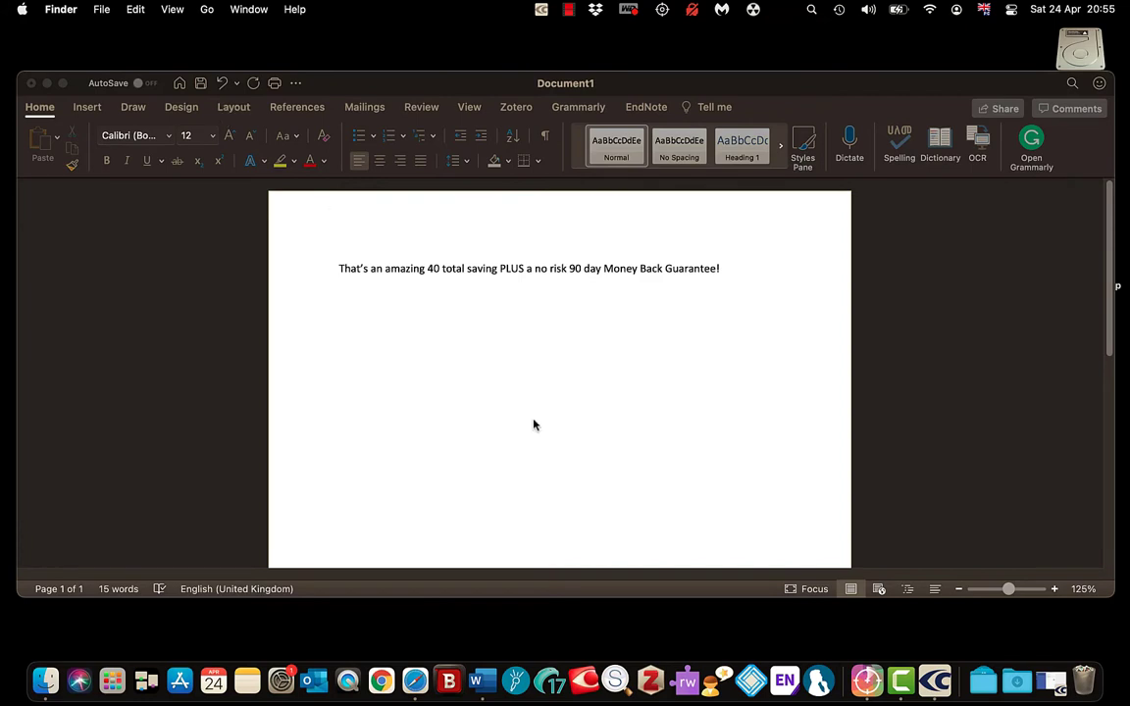
{"action": "left_click", "coordinate": [946, 652]}
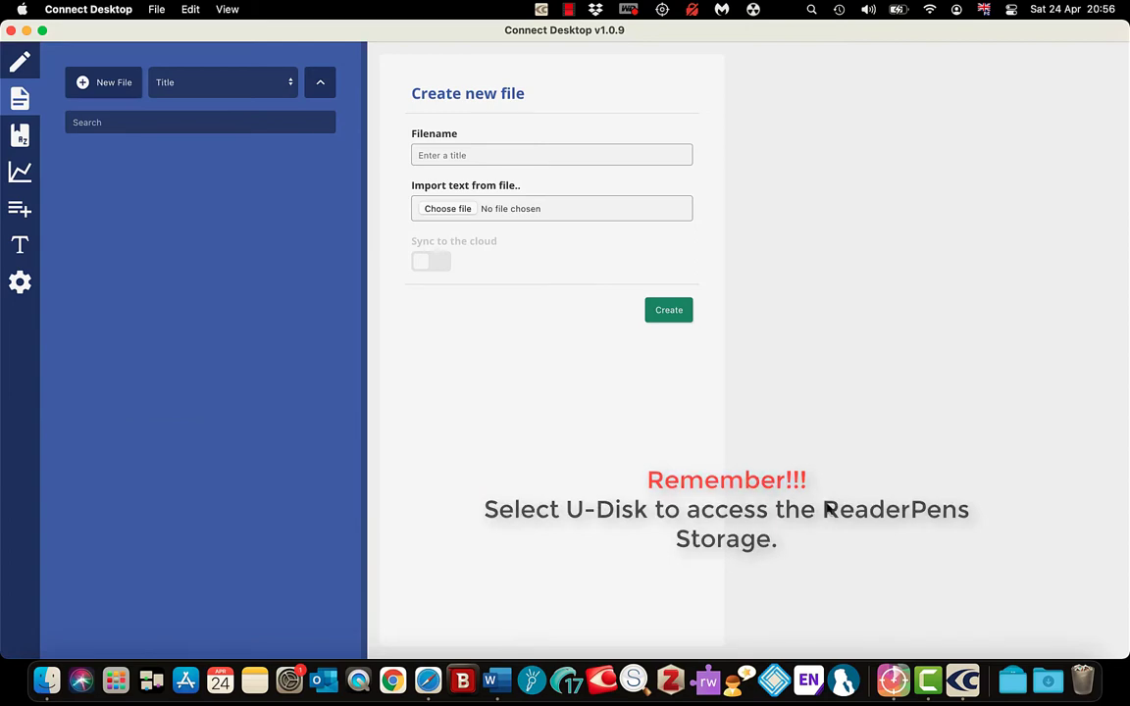
- Minimise the Connect Desktop window and close the Word document without saving it
{"action": "left_click", "coordinate": [27, 31]}
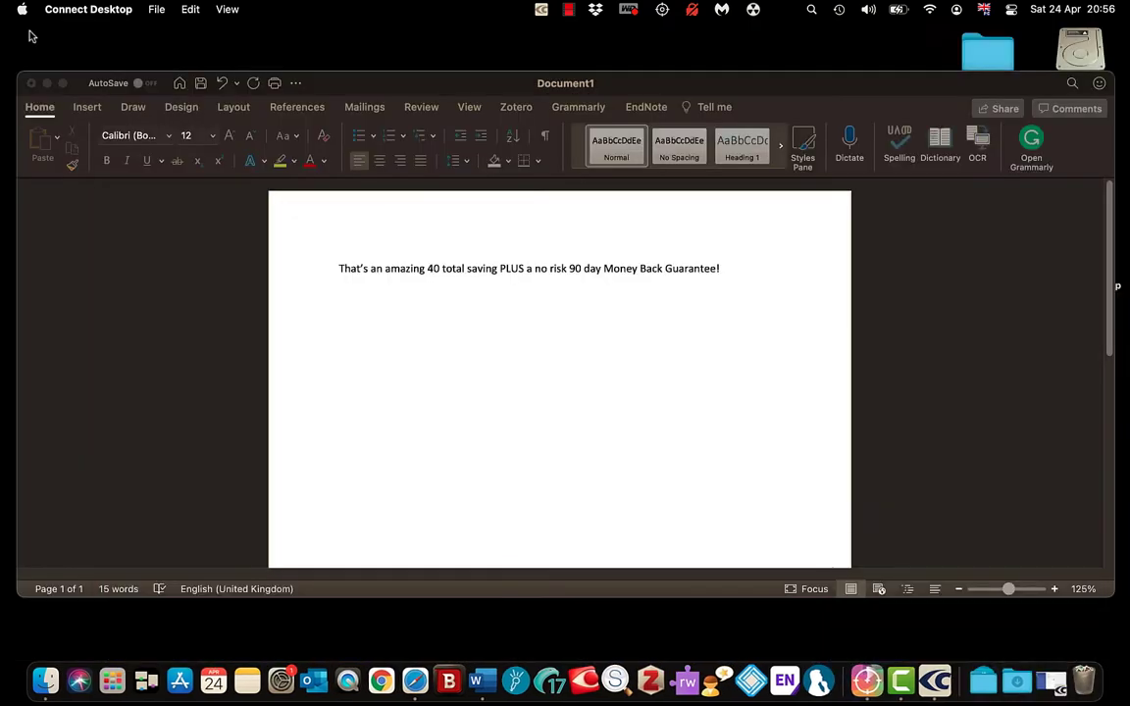
{"action": "left_click", "coordinate": [31, 84]}
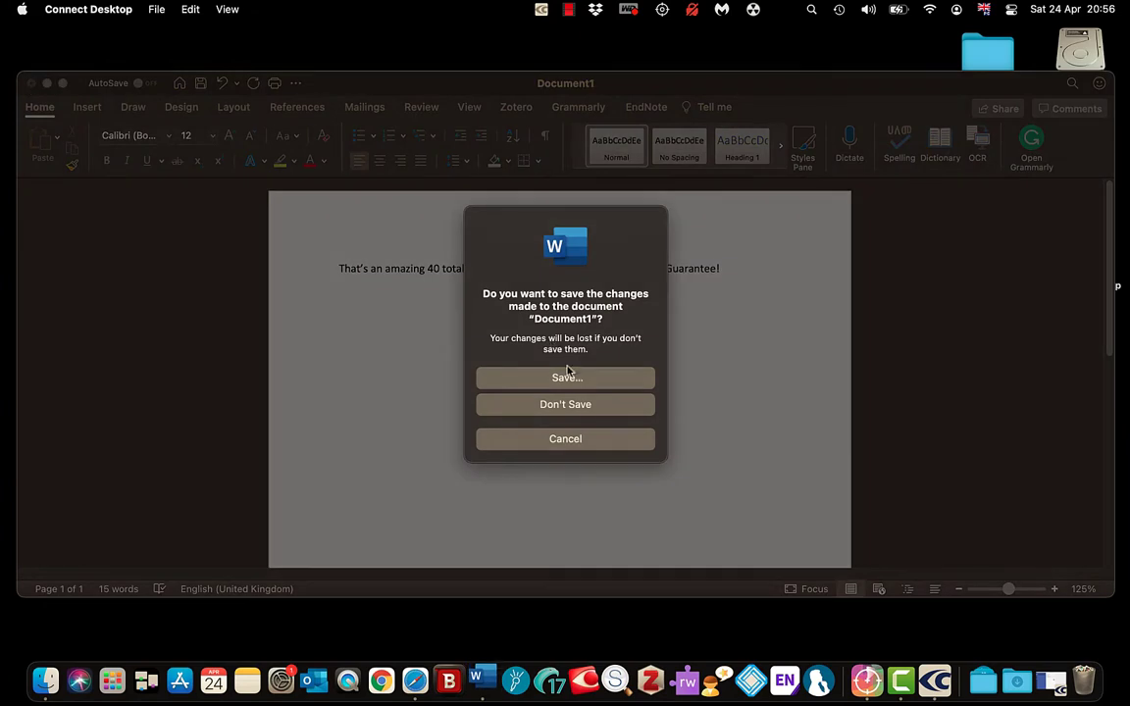
{"action": "left_click", "coordinate": [575, 405]}
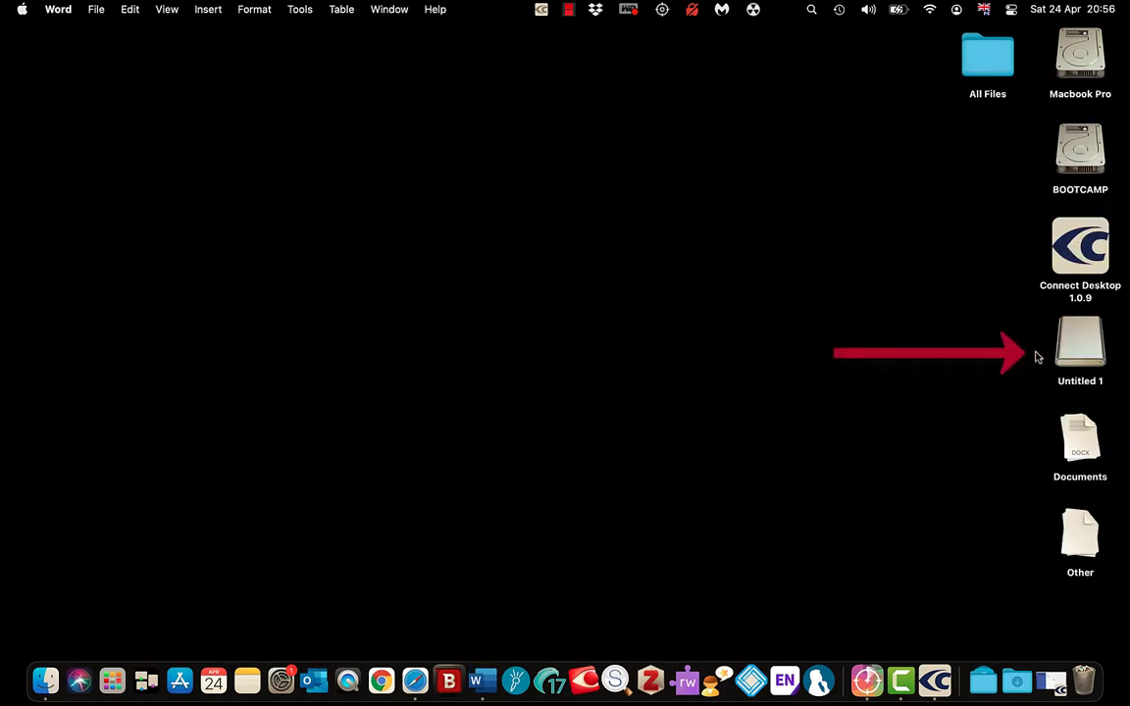
- Open the Untitled 1 drive from the desktop and examine the contents of its e_ScanFile and e_Recorder folders
{"action": "left_click", "coordinate": [1073, 349]}
{"action": "double_click", "coordinate": [1073, 349]}
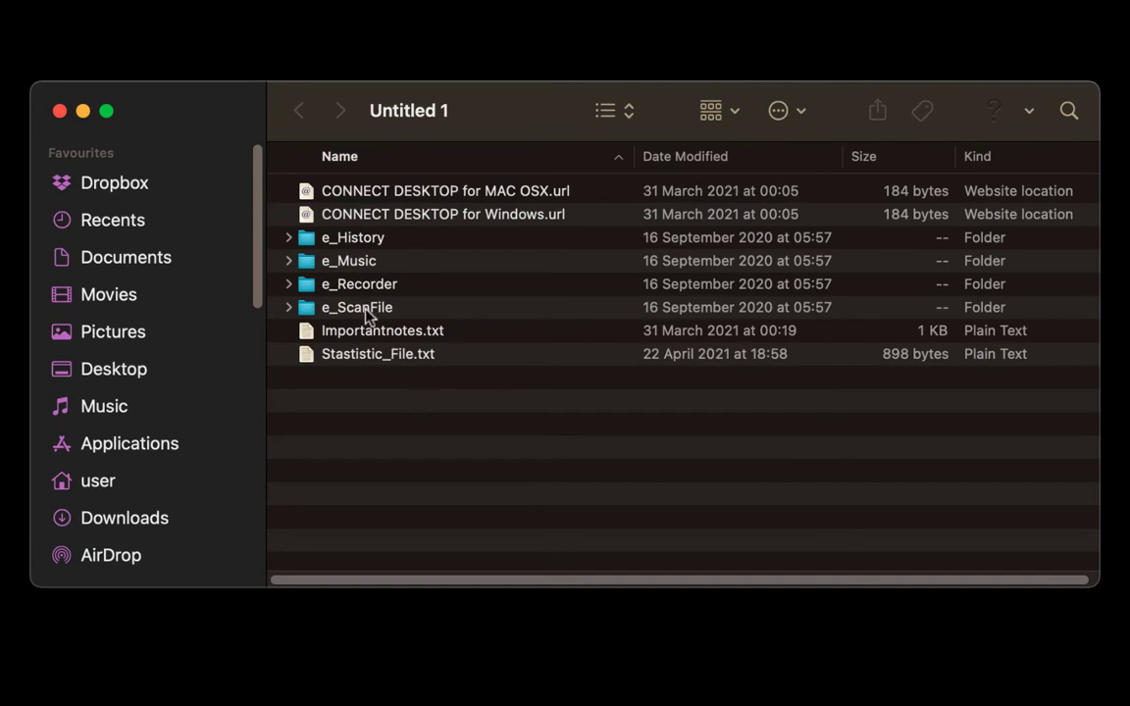
{"action": "double_click", "coordinate": [363, 308]}
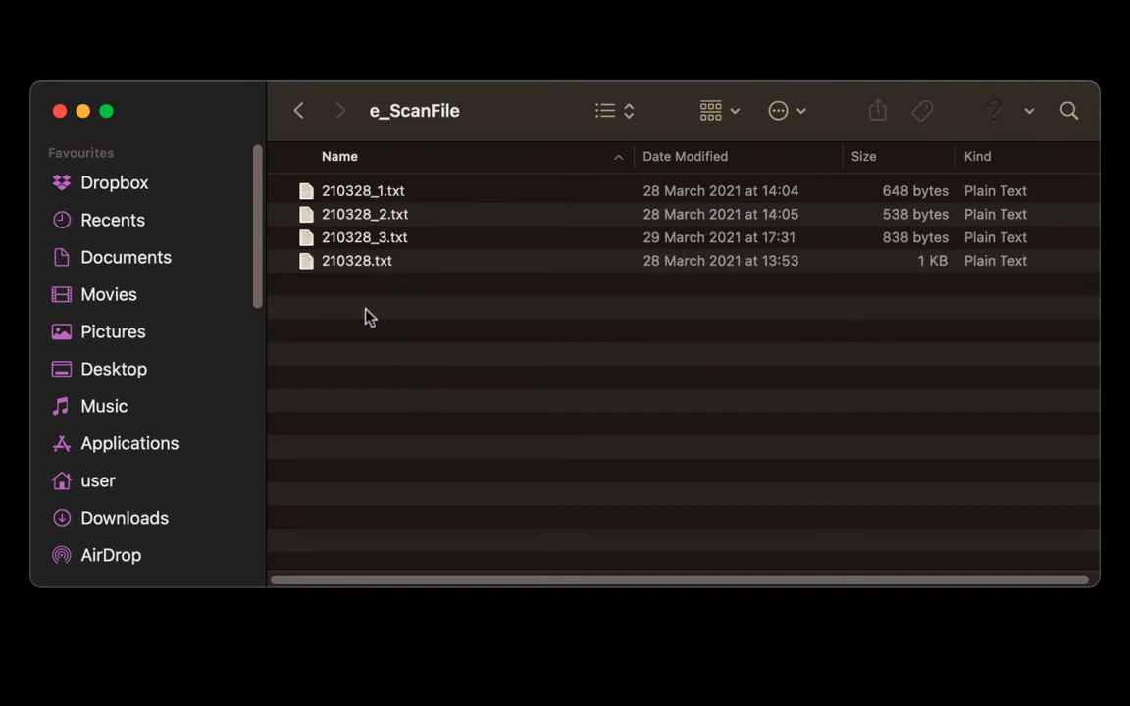
{"action": "left_click", "coordinate": [300, 111]}
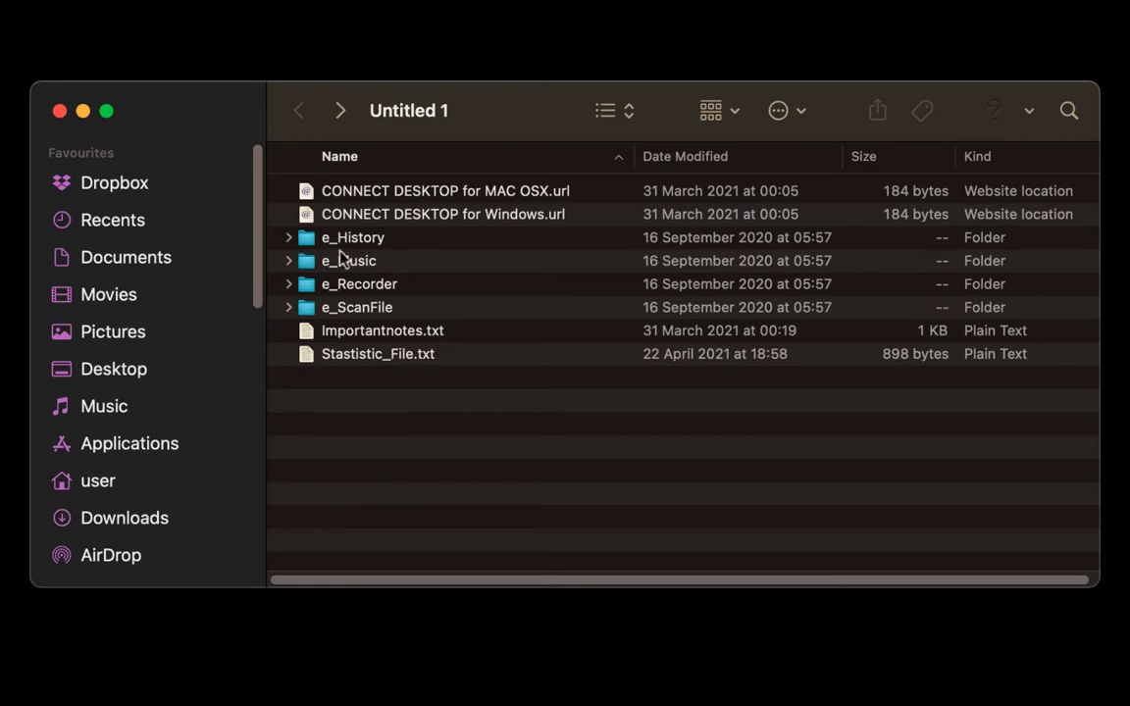
{"action": "double_click", "coordinate": [352, 286]}
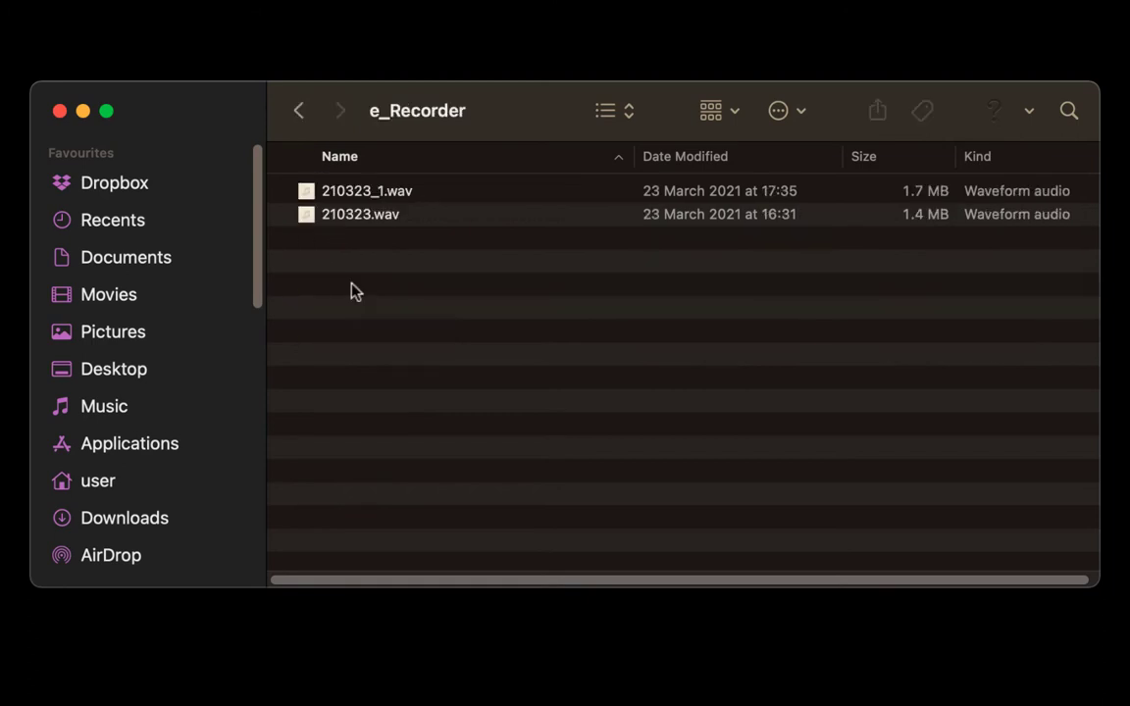
{"action": "left_click", "coordinate": [300, 114]}
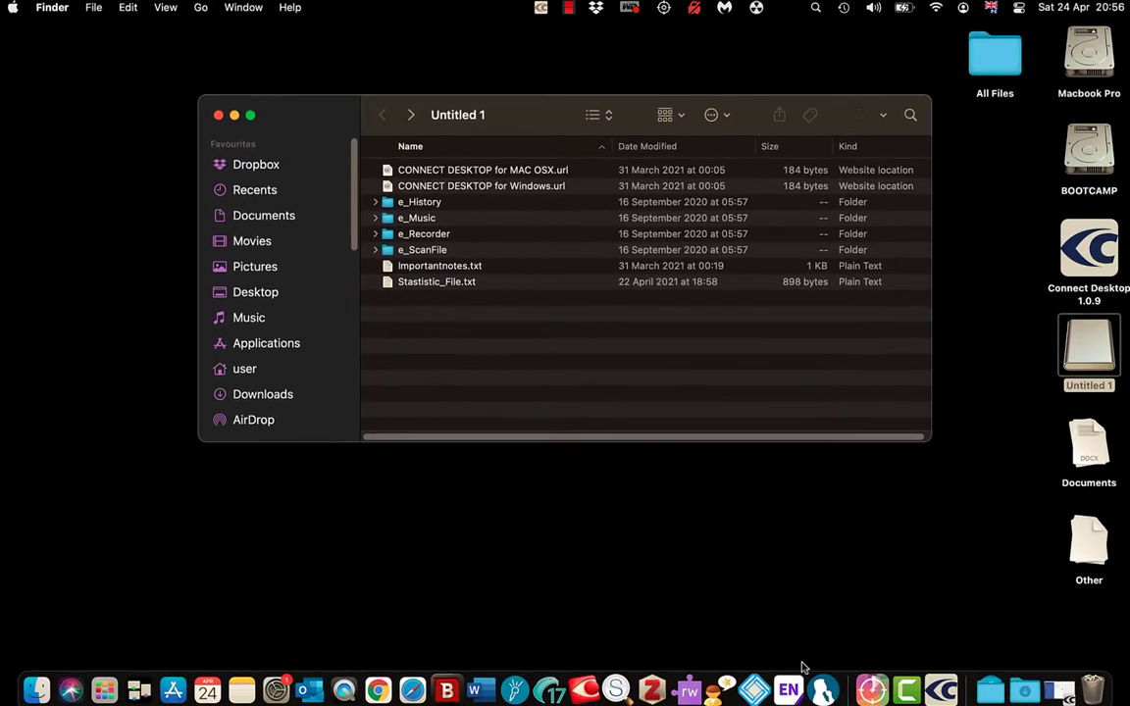
- Switch to Connect Desktop and create a new file by importing 210328_1.txt from the e_ScanFile folder on the Untitled 1 drive
{"action": "left_click", "coordinate": [932, 656]}
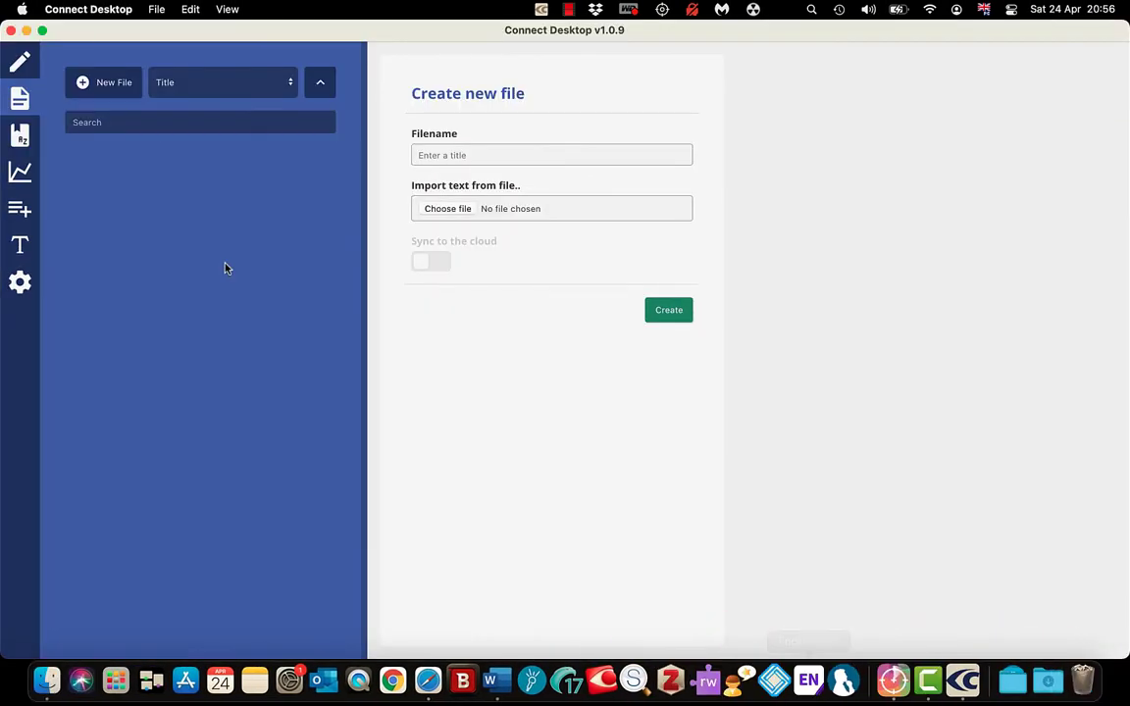
{"action": "left_click", "coordinate": [84, 85]}
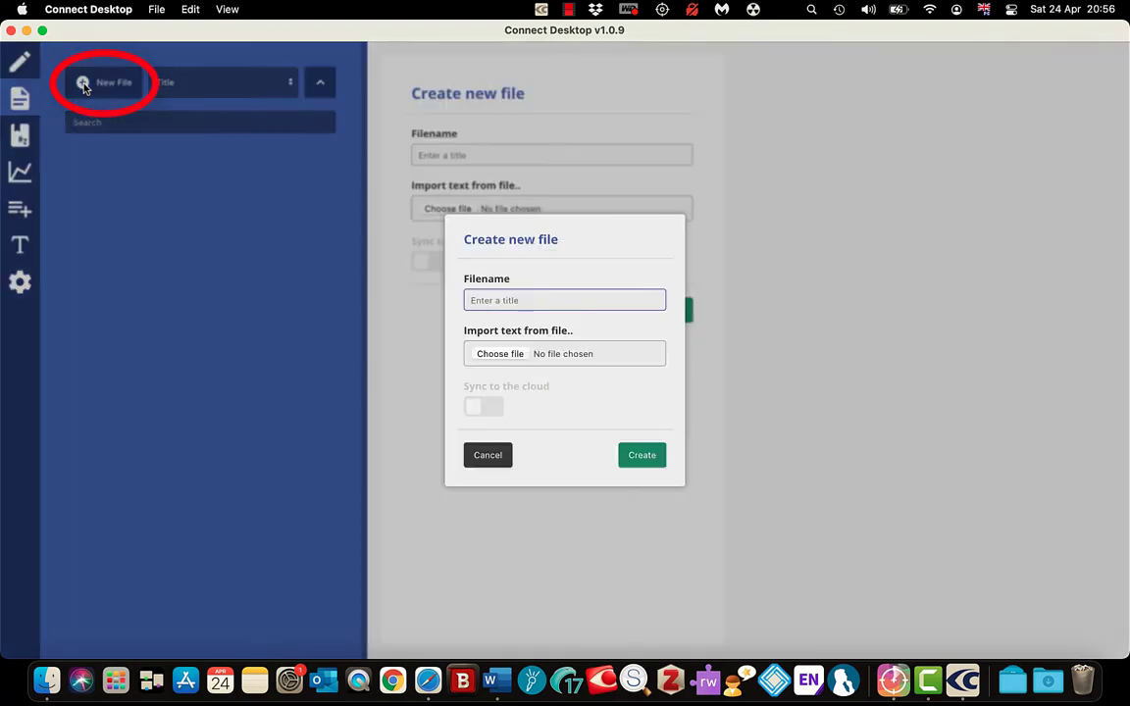
{"action": "left_click", "coordinate": [501, 354]}
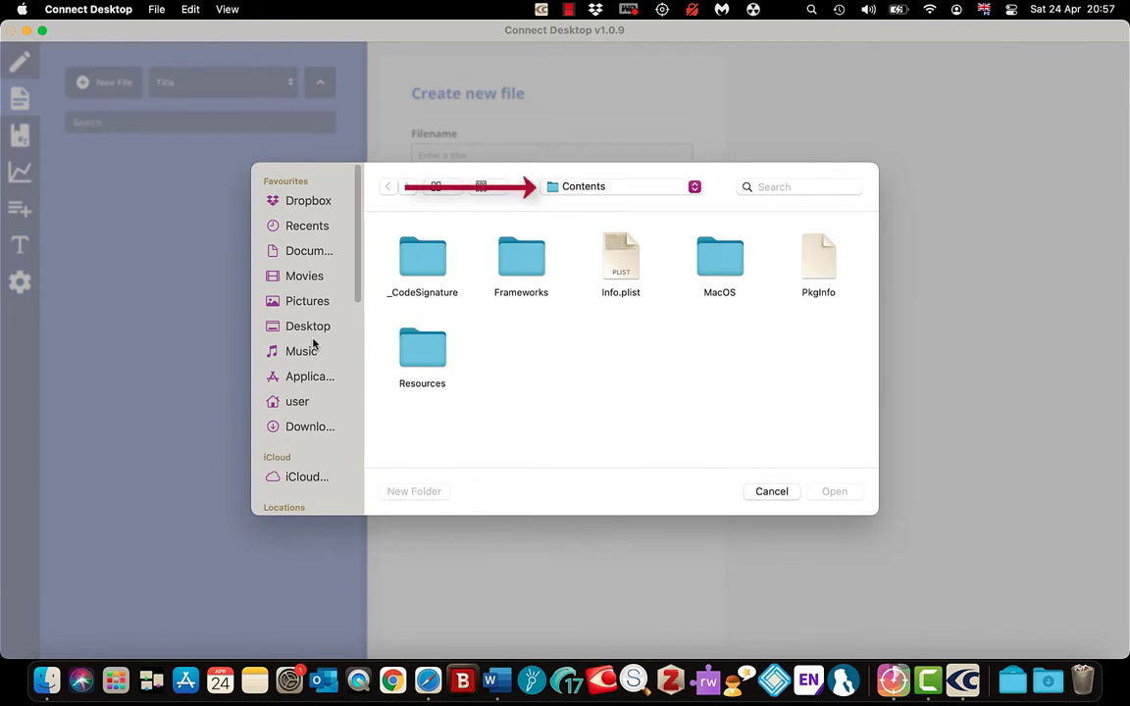
{"action": "left_click", "coordinate": [618, 186]}
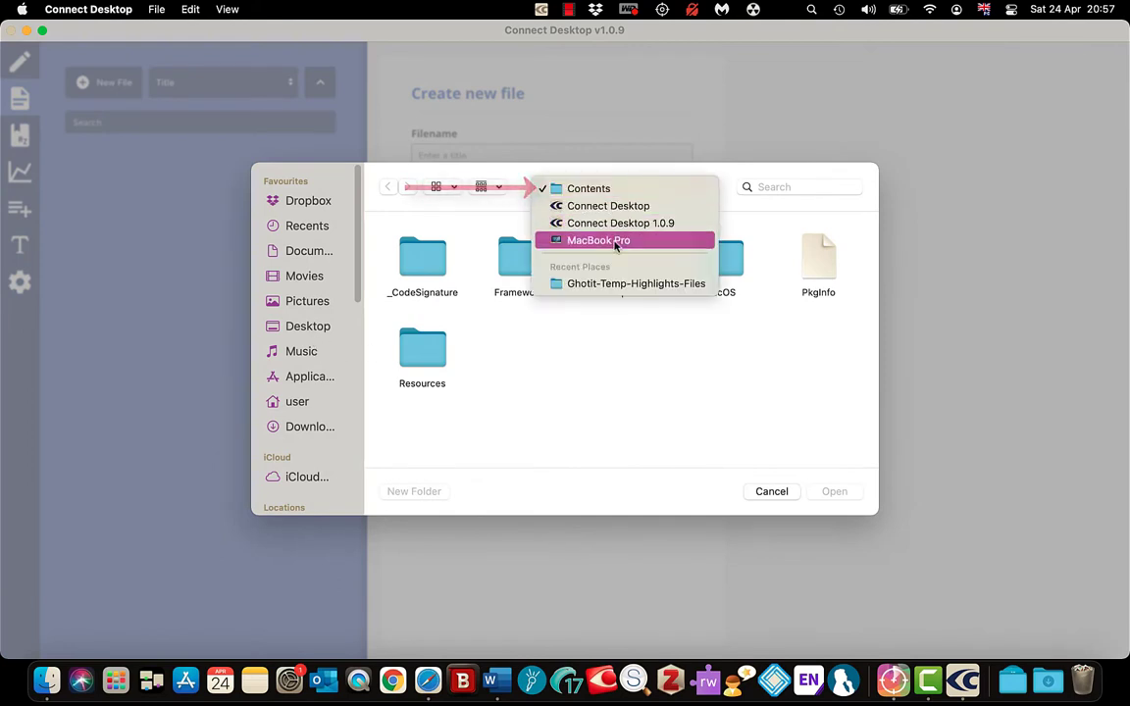
{"action": "left_click", "coordinate": [613, 244]}
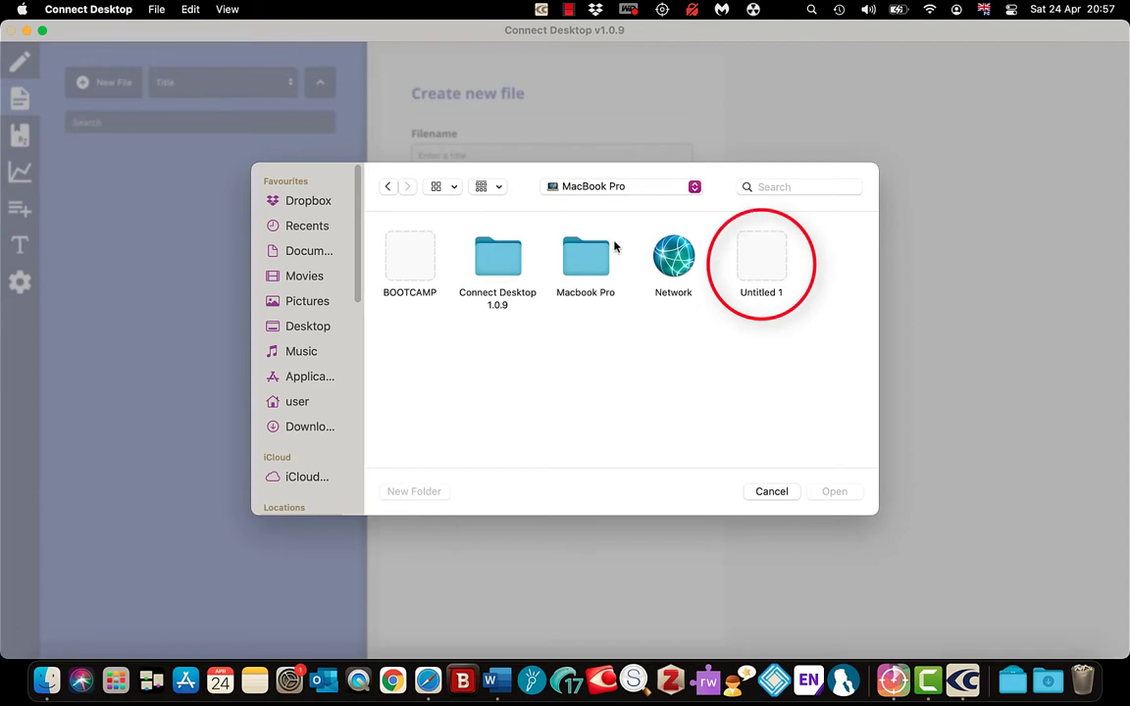
{"action": "double_click", "coordinate": [769, 256]}
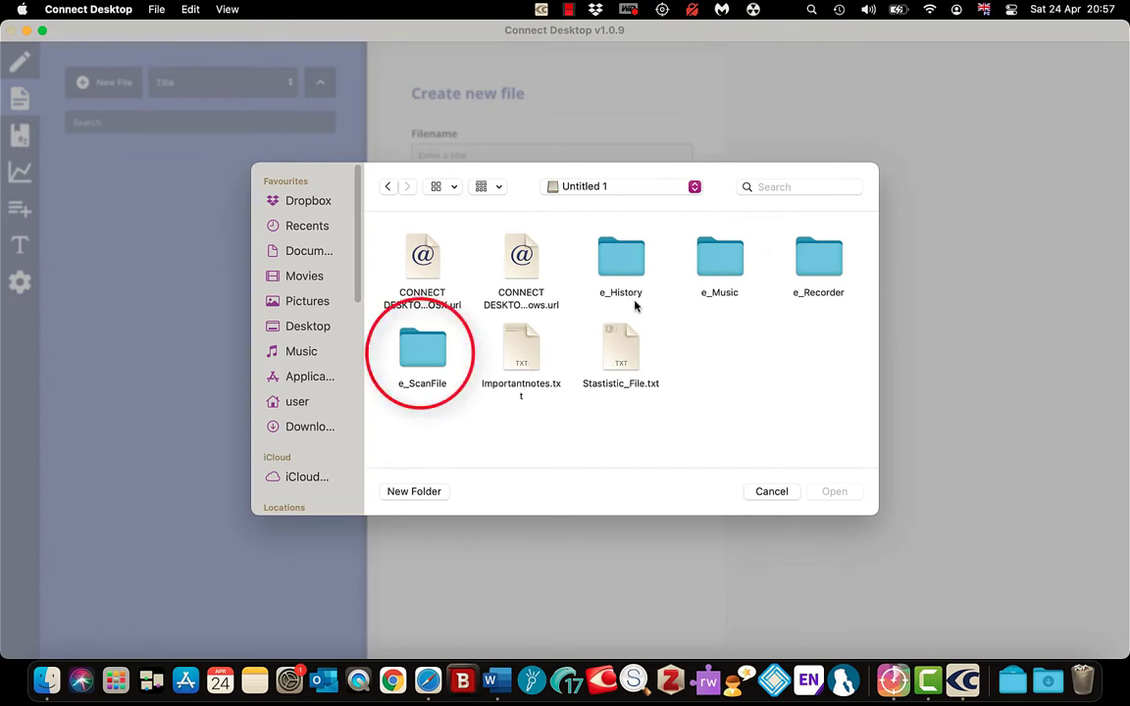
{"action": "double_click", "coordinate": [417, 358]}
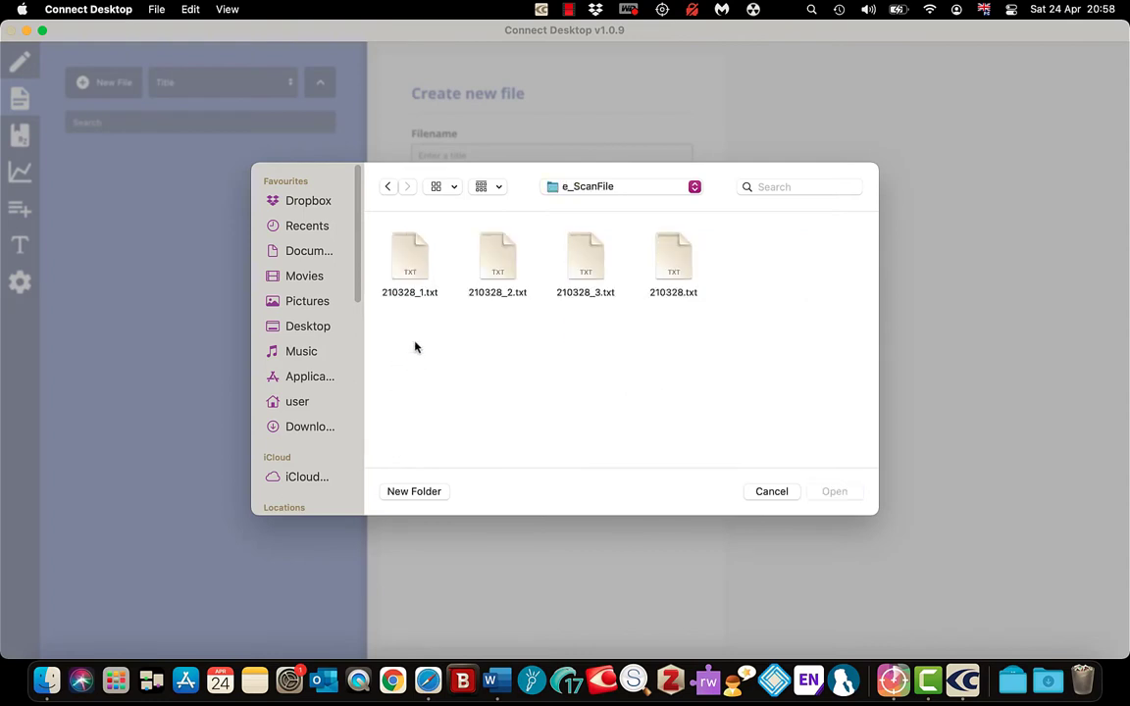
{"action": "left_click", "coordinate": [404, 271]}
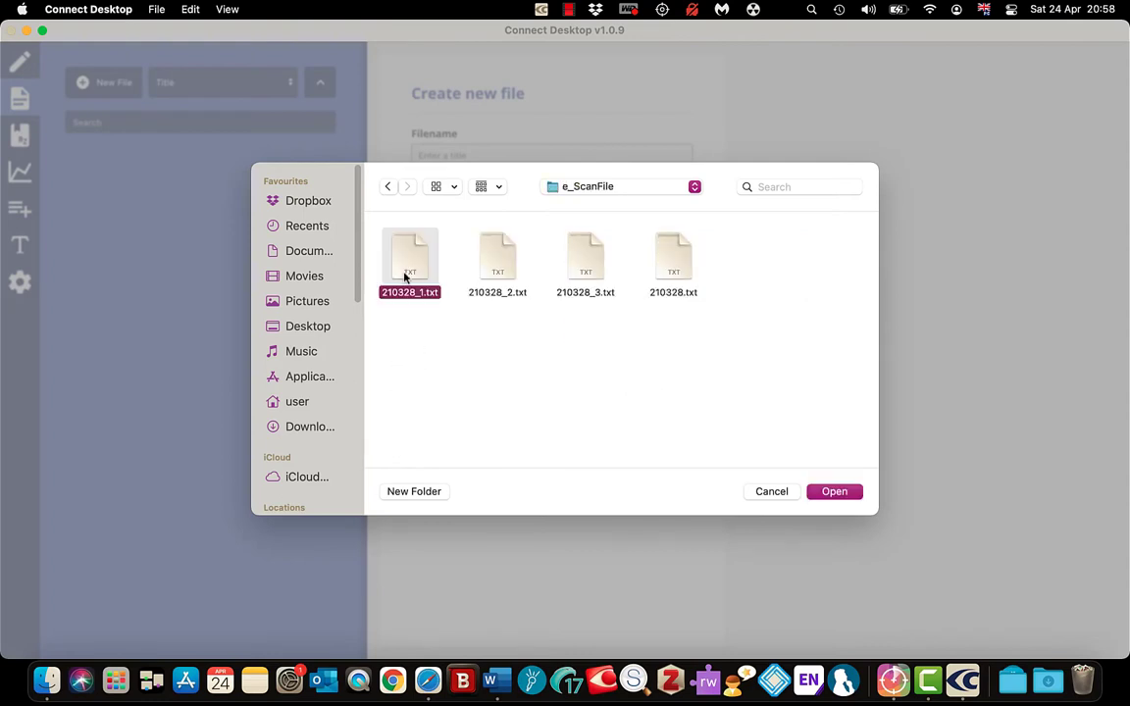
{"action": "left_click", "coordinate": [832, 492]}
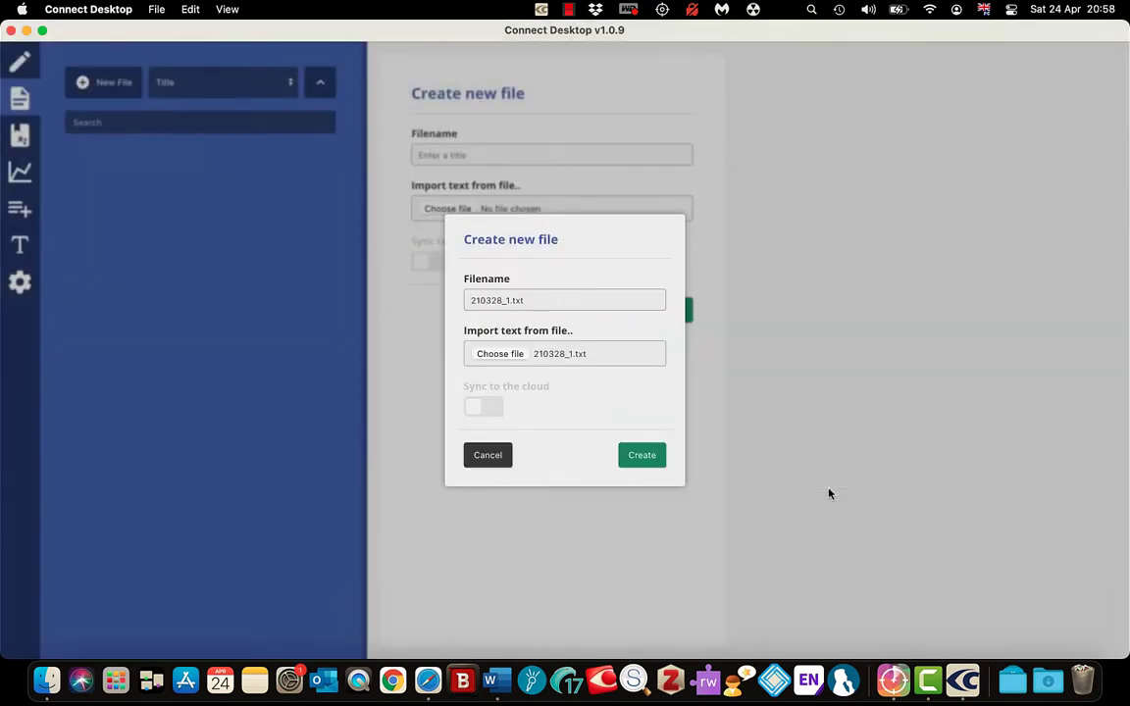
{"action": "left_click", "coordinate": [639, 456]}
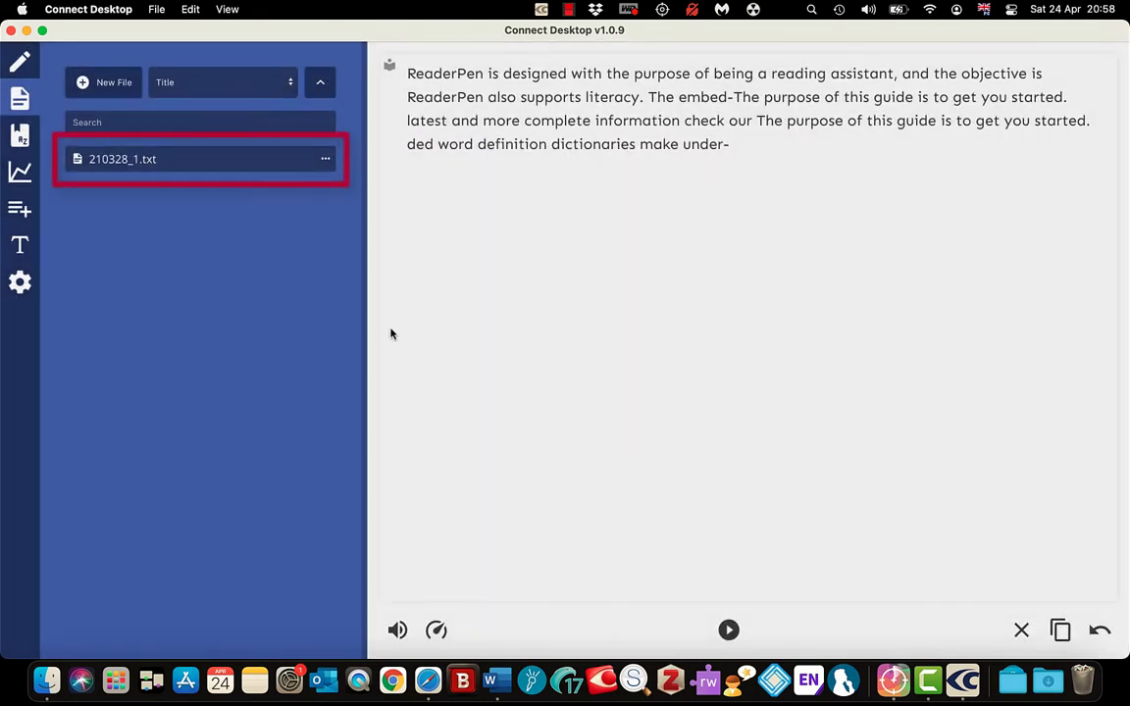
- Create another new file by importing 210328_2.txt from the e_ScanFile folder
{"action": "left_click", "coordinate": [99, 83]}
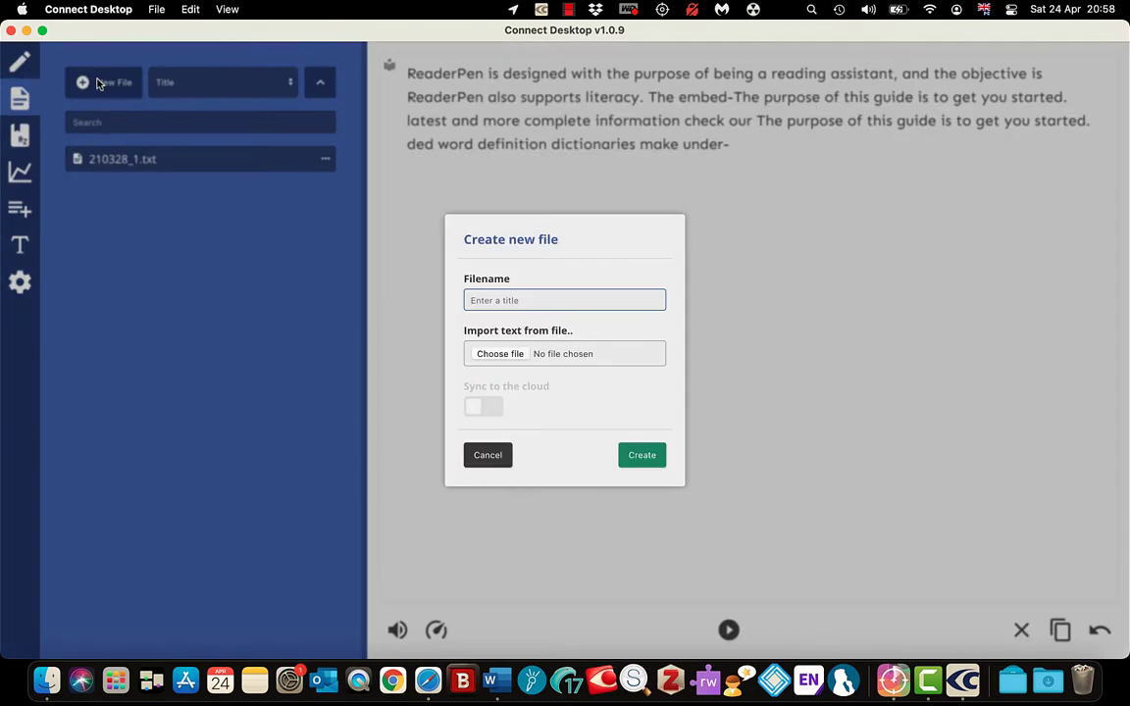
{"action": "left_click", "coordinate": [500, 354]}
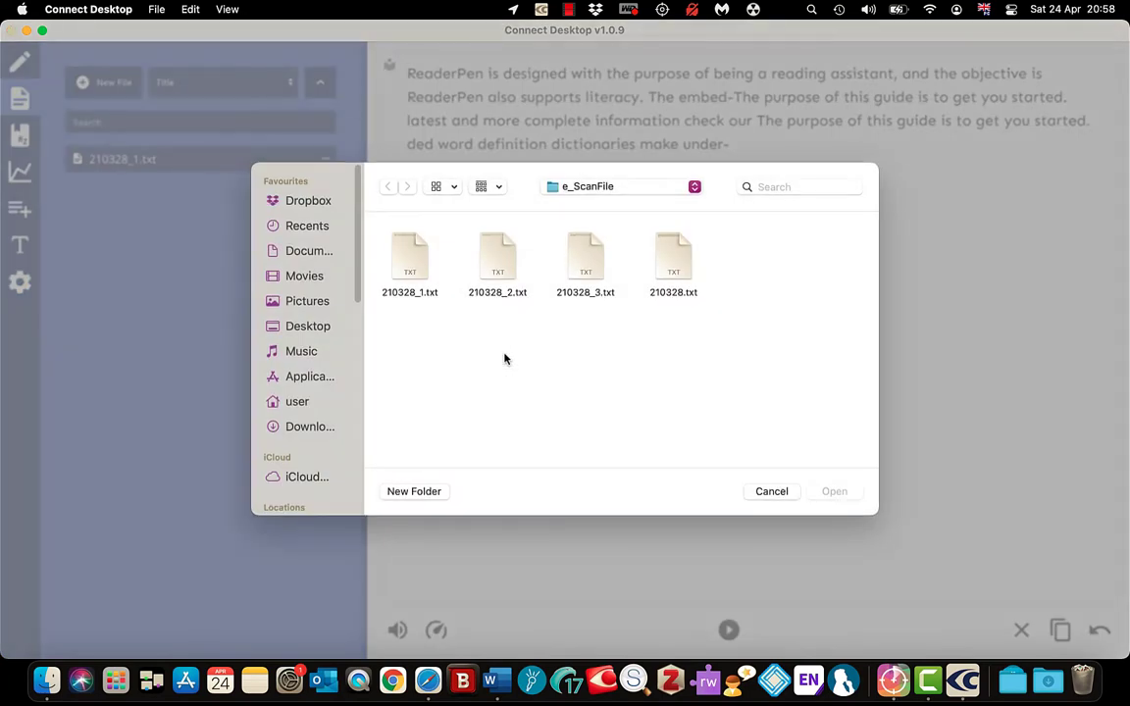
{"action": "double_click", "coordinate": [499, 282]}
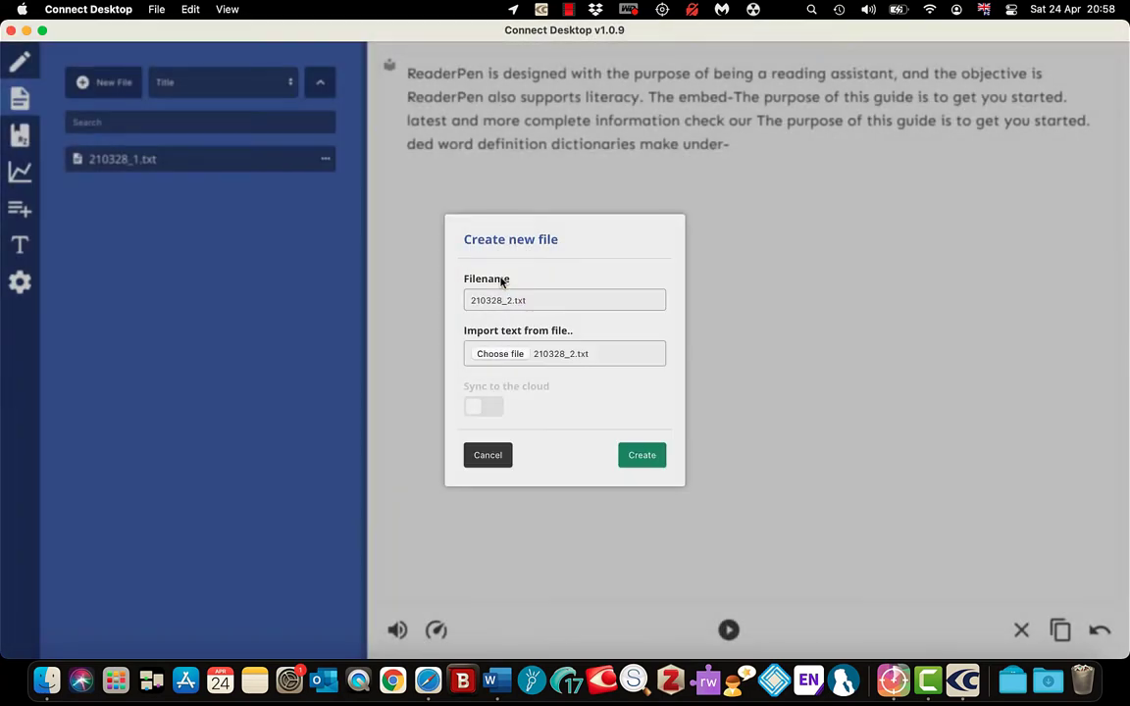
{"action": "left_click", "coordinate": [641, 455]}
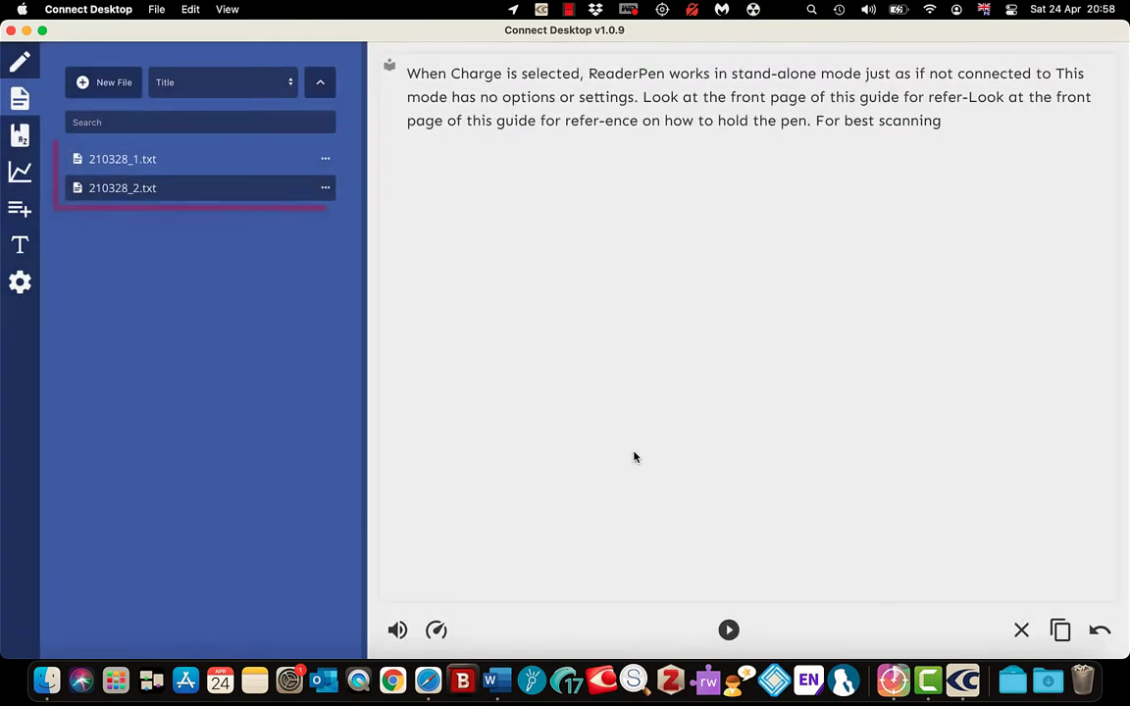
- View both imported files, play 210328_2.txt aloud and stop the playback partway through
{"action": "left_click", "coordinate": [177, 159]}
{"action": "left_click", "coordinate": [167, 191]}
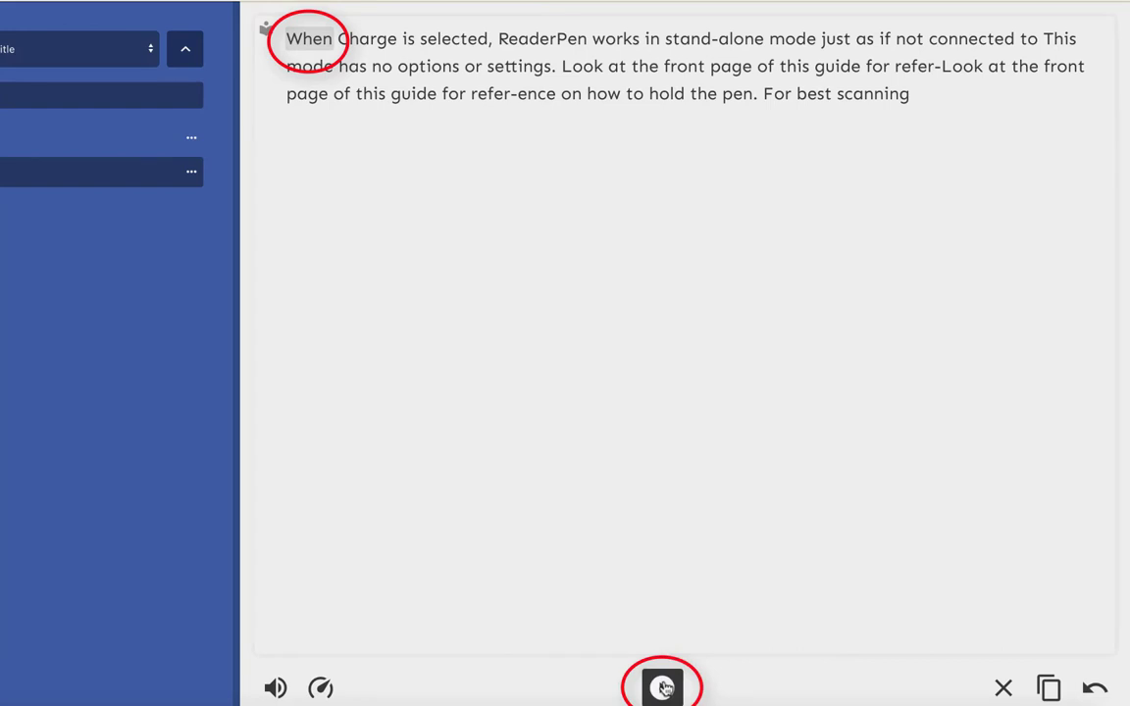
{"action": "left_click", "coordinate": [665, 687]}
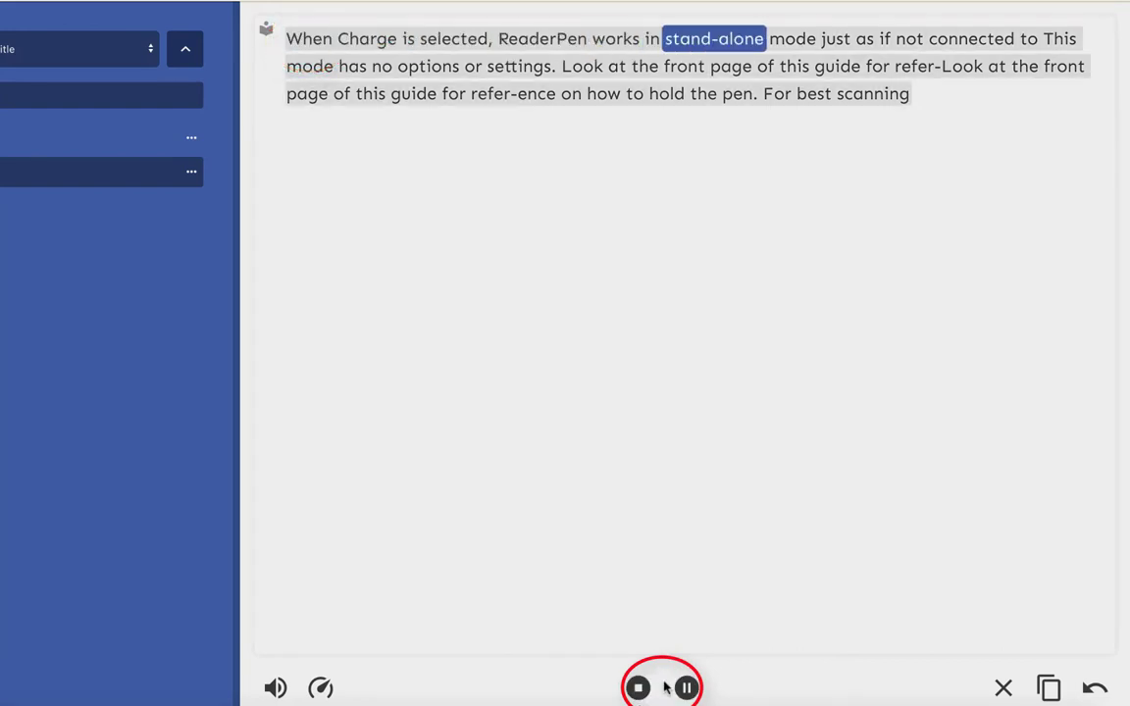
{"action": "left_click", "coordinate": [637, 687]}
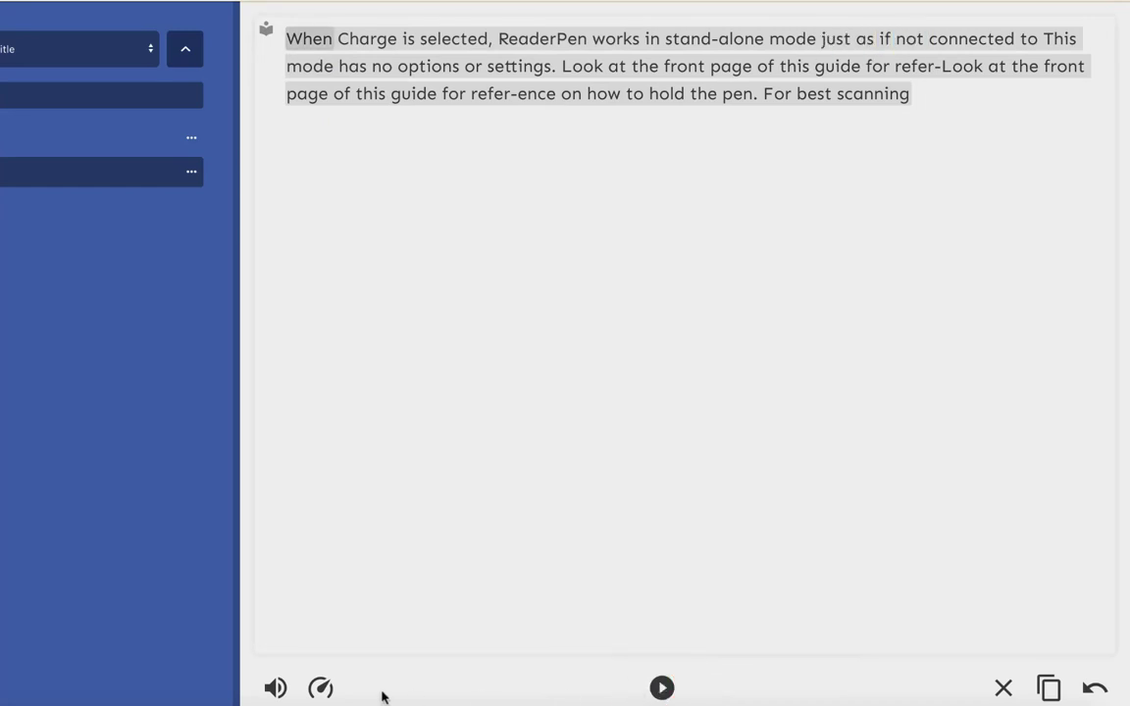
- Display the volume and reading-speed controls for the open text
{"action": "left_click", "coordinate": [277, 690]}
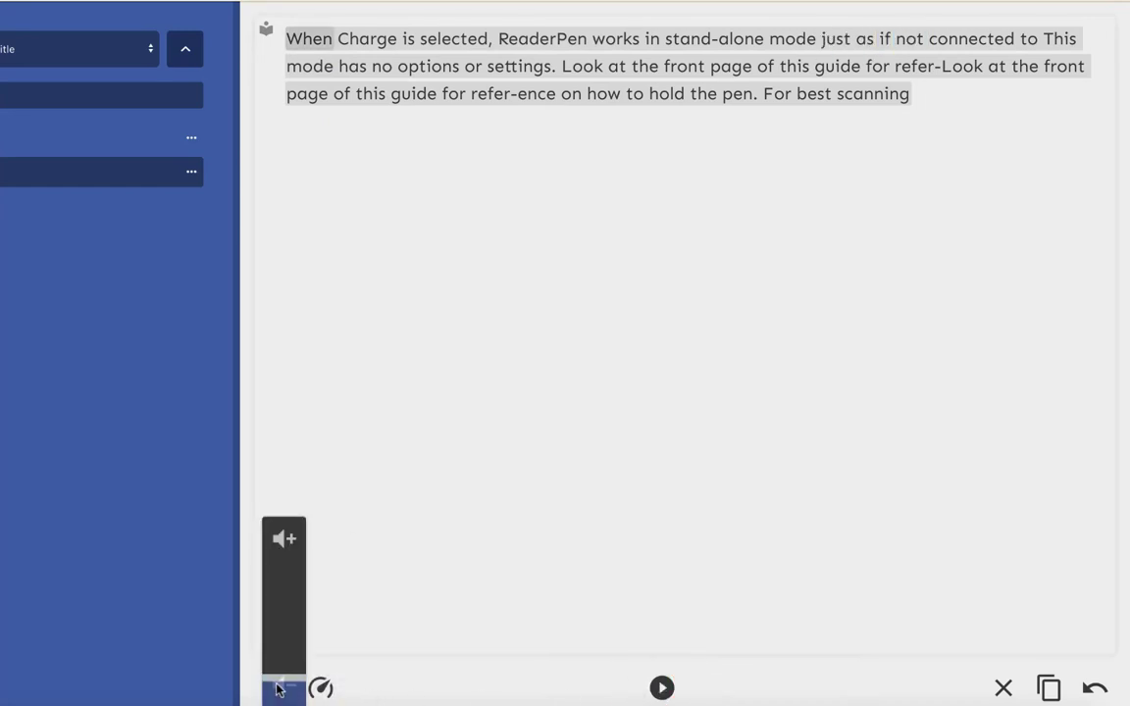
{"action": "mouse_move", "coordinate": [321, 687]}
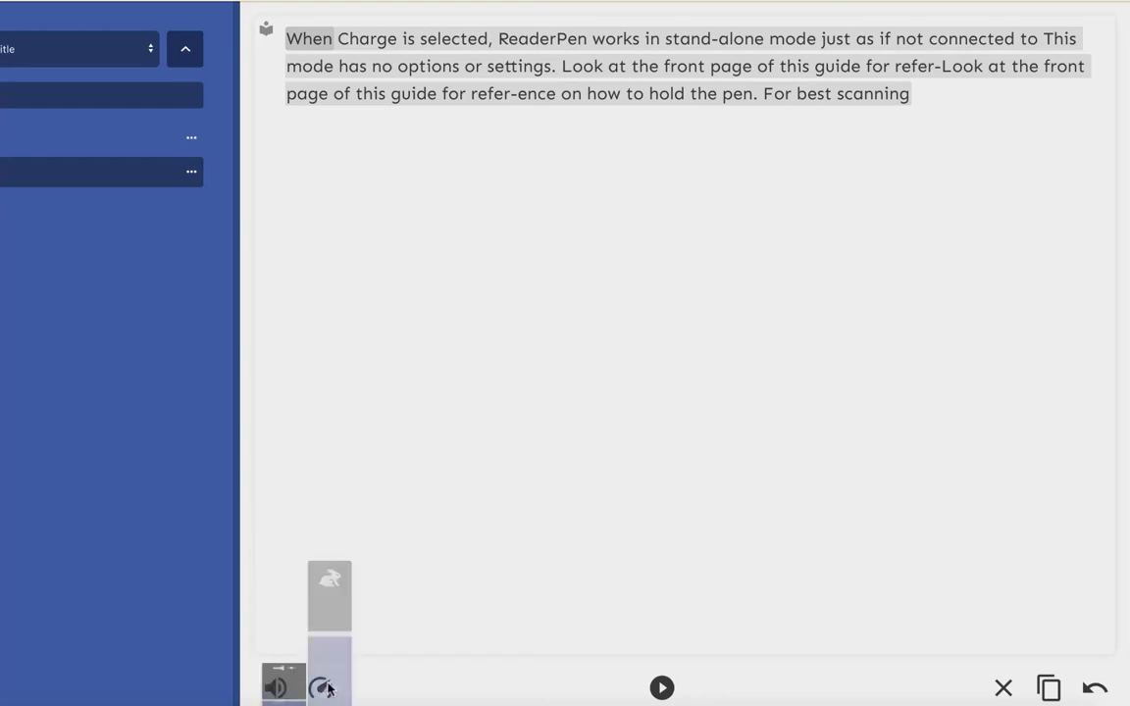
{"action": "left_click", "coordinate": [333, 557]}
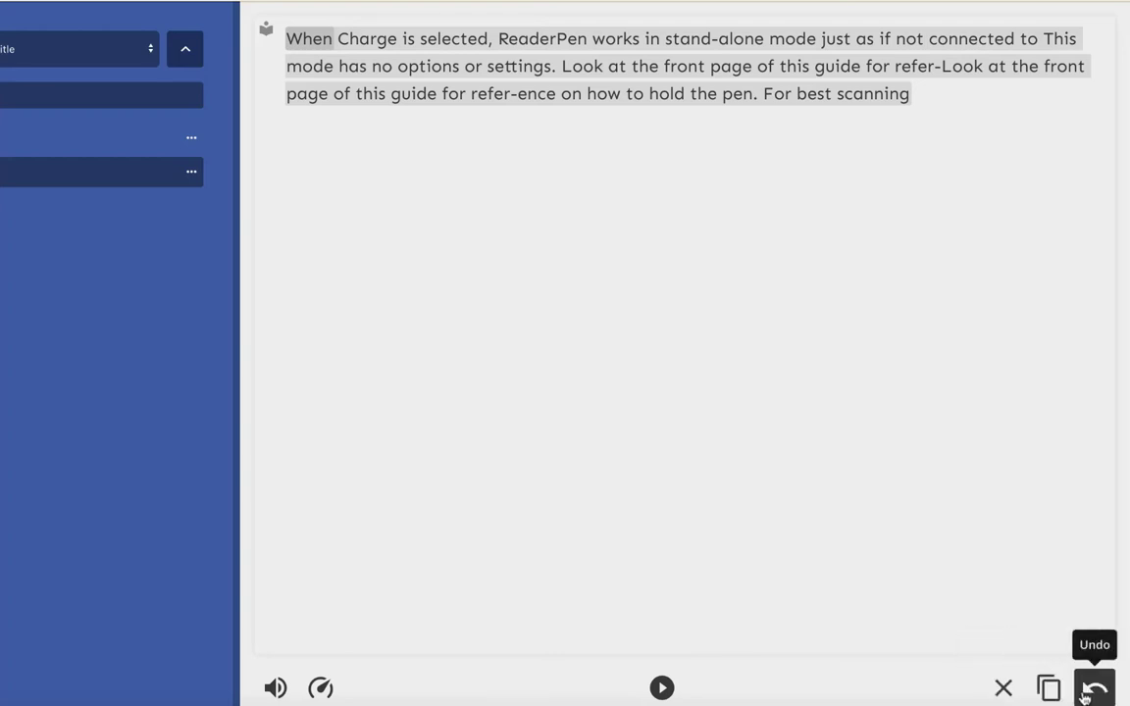
- Clear the text of 210328_2.txt and undo the clearing
{"action": "left_click", "coordinate": [1002, 687]}
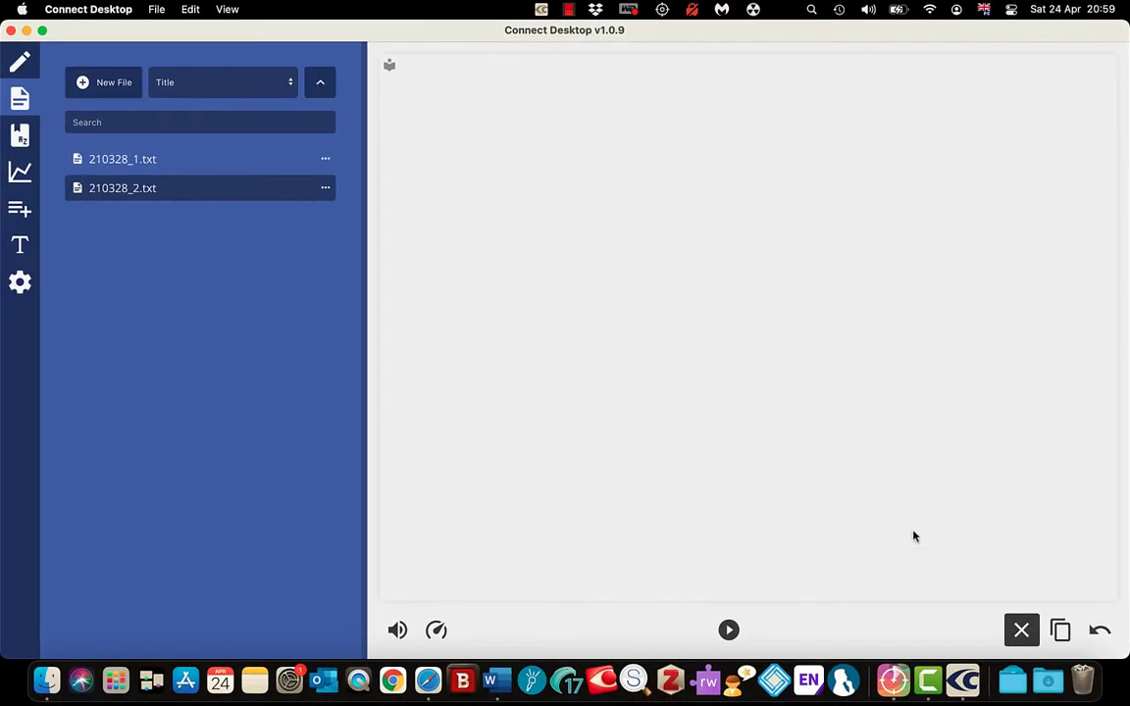
{"action": "left_click", "coordinate": [225, 165]}
{"action": "left_click", "coordinate": [218, 190]}
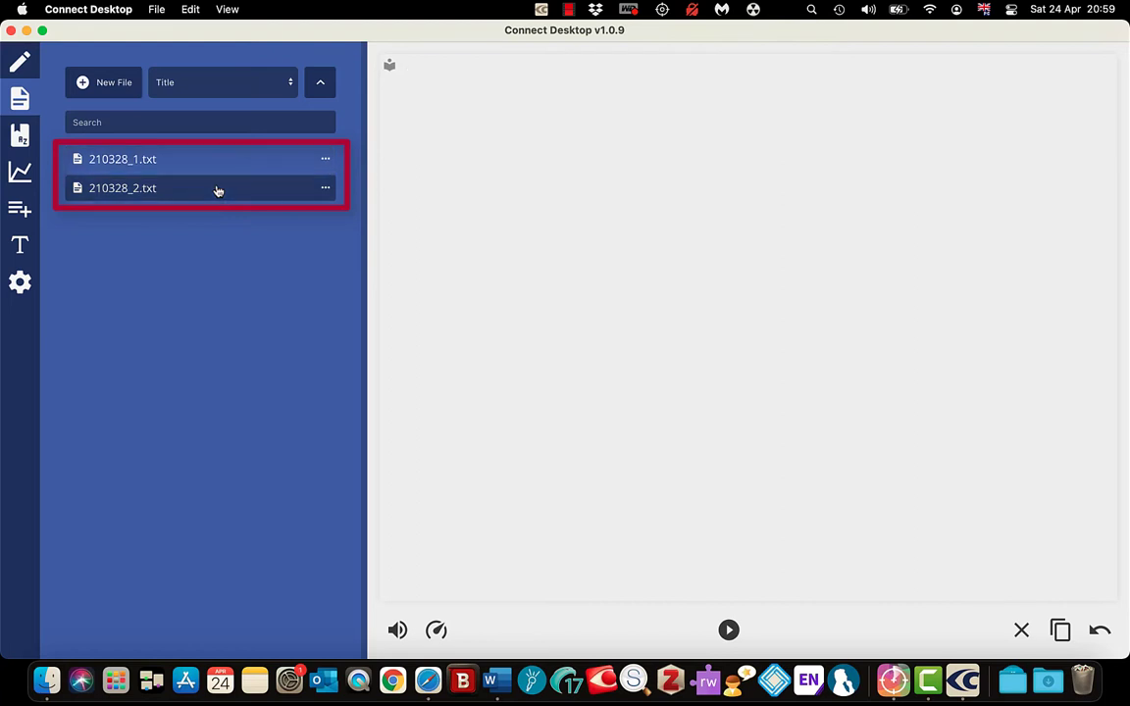
{"action": "left_click", "coordinate": [1100, 631]}
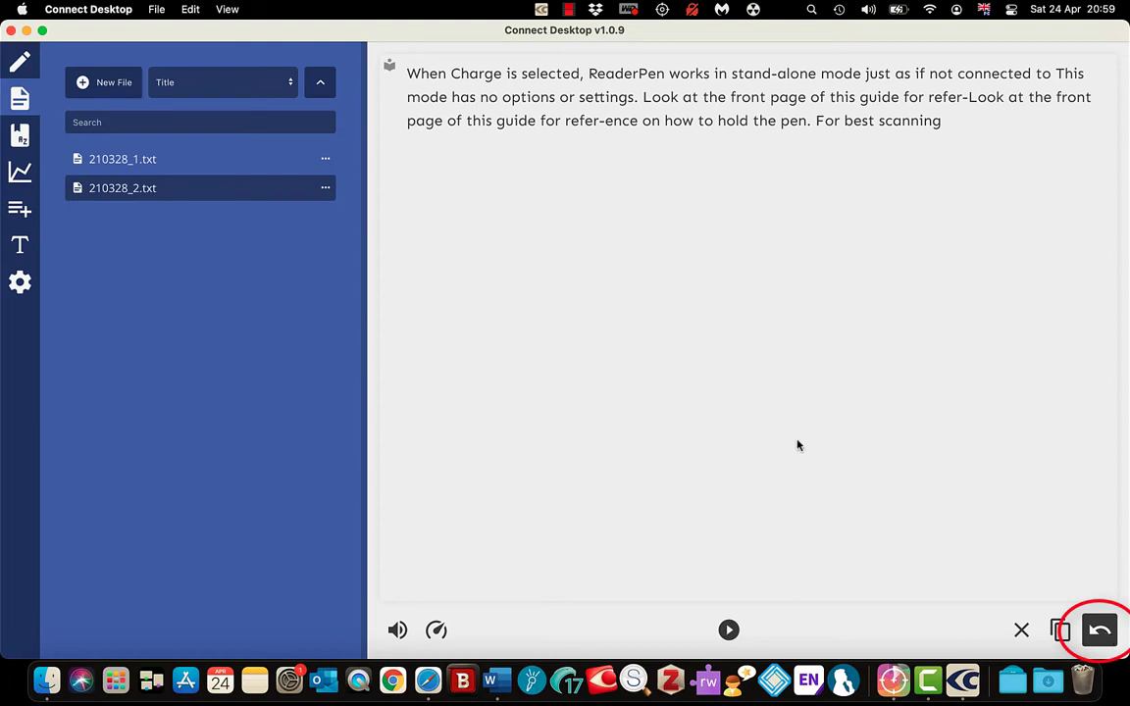
- Append "use ocr." to the end of the 210328_2.txt text and play only the word "scanning" aloud
{"action": "left_click", "coordinate": [390, 69]}
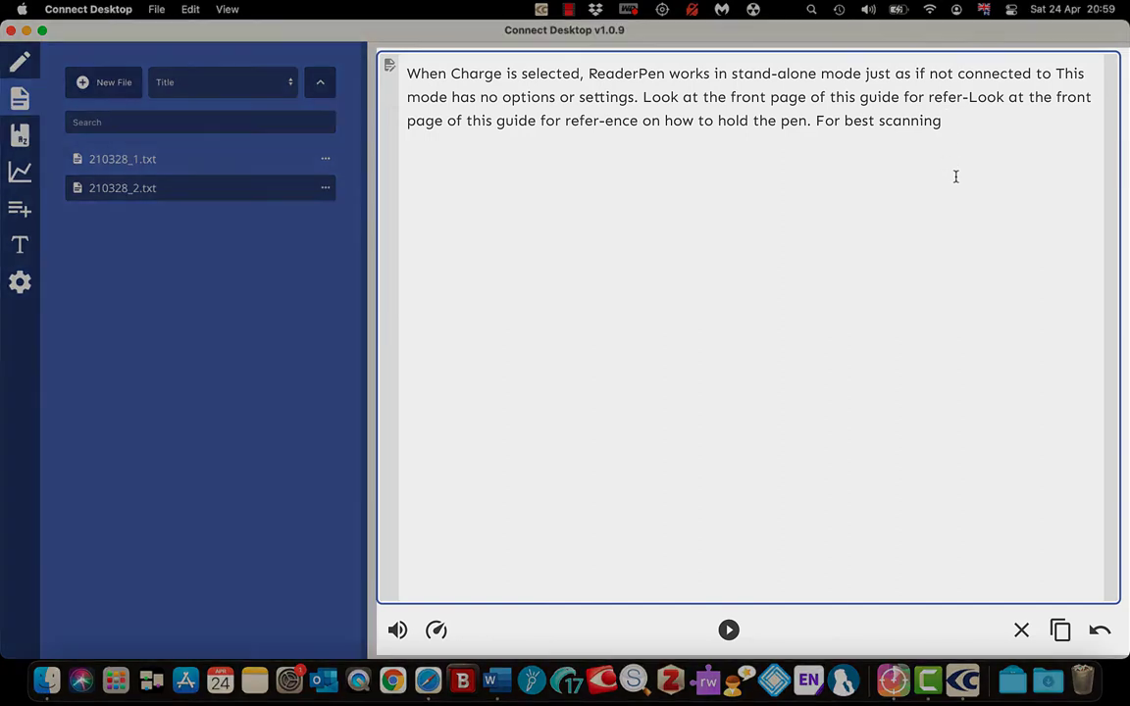
{"action": "type", "text": "use ocr."}
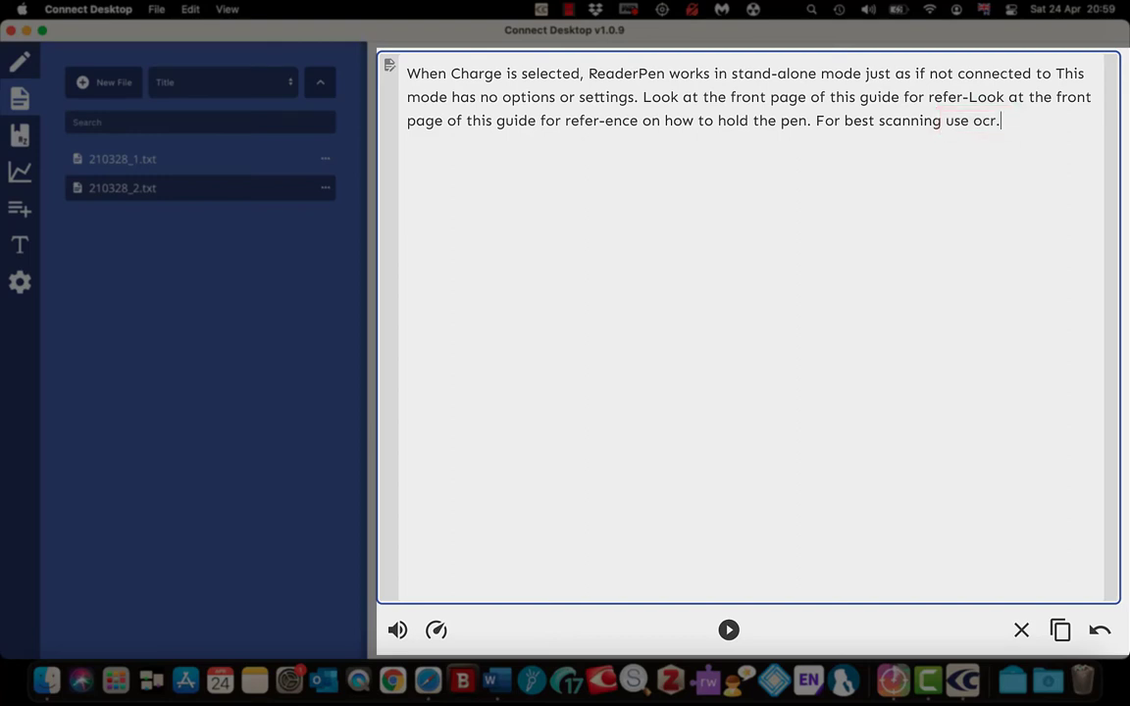
{"action": "double_click", "coordinate": [901, 120]}
{"action": "right_click", "coordinate": [899, 121]}
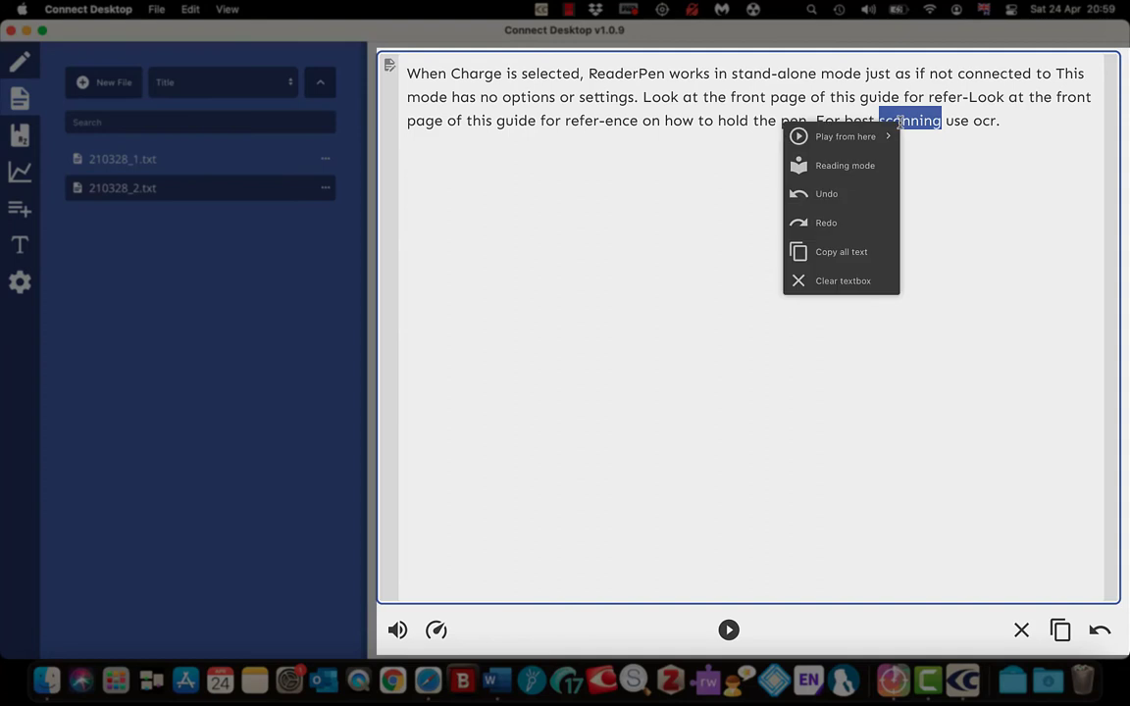
{"action": "mouse_move", "coordinate": [850, 140]}
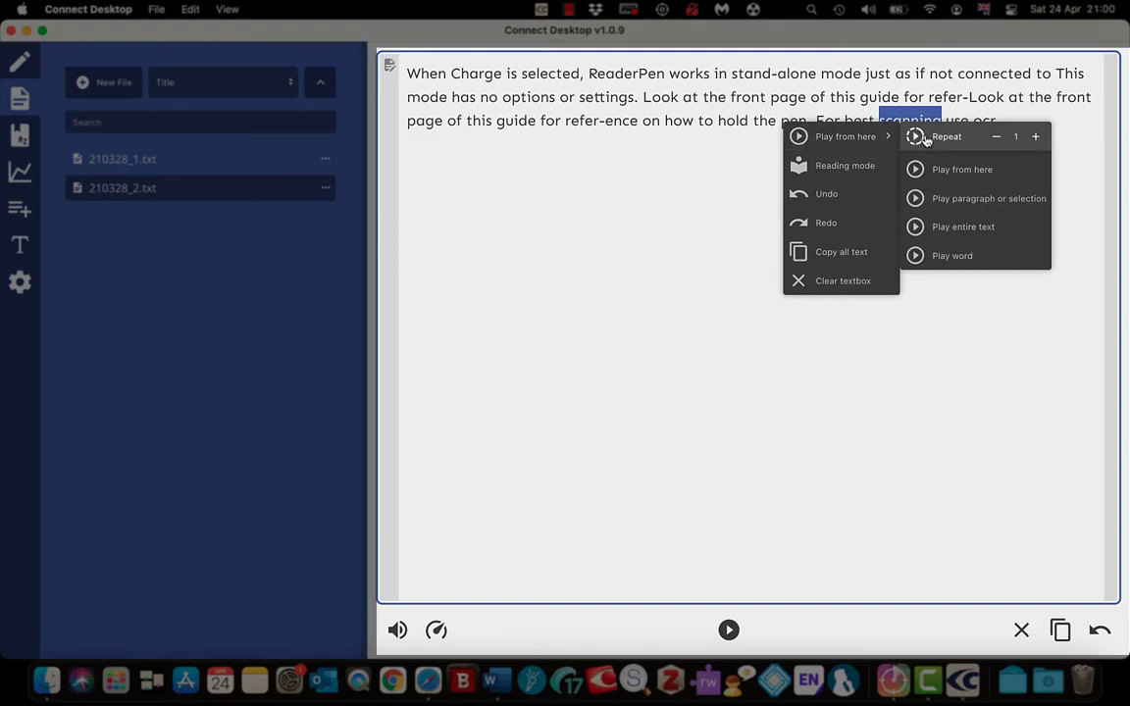
{"action": "left_click", "coordinate": [949, 259]}
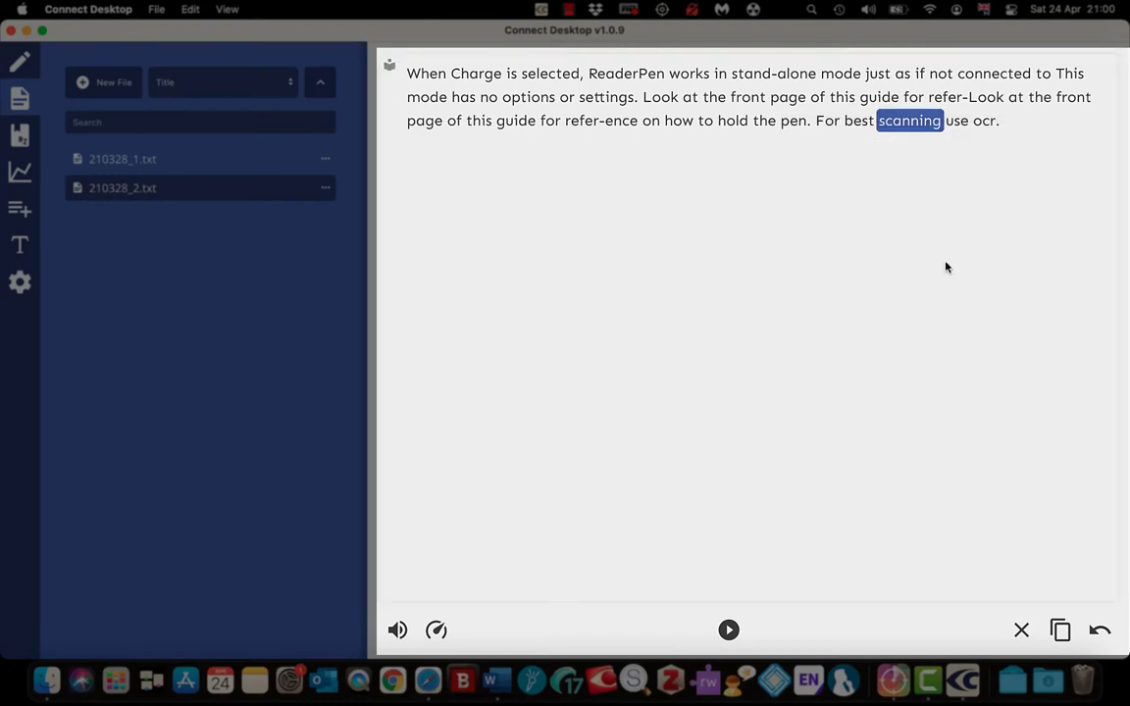
- Return to text editing and display the playback options for the word "selected" in the first line, then dismiss them
{"action": "left_click", "coordinate": [388, 71]}
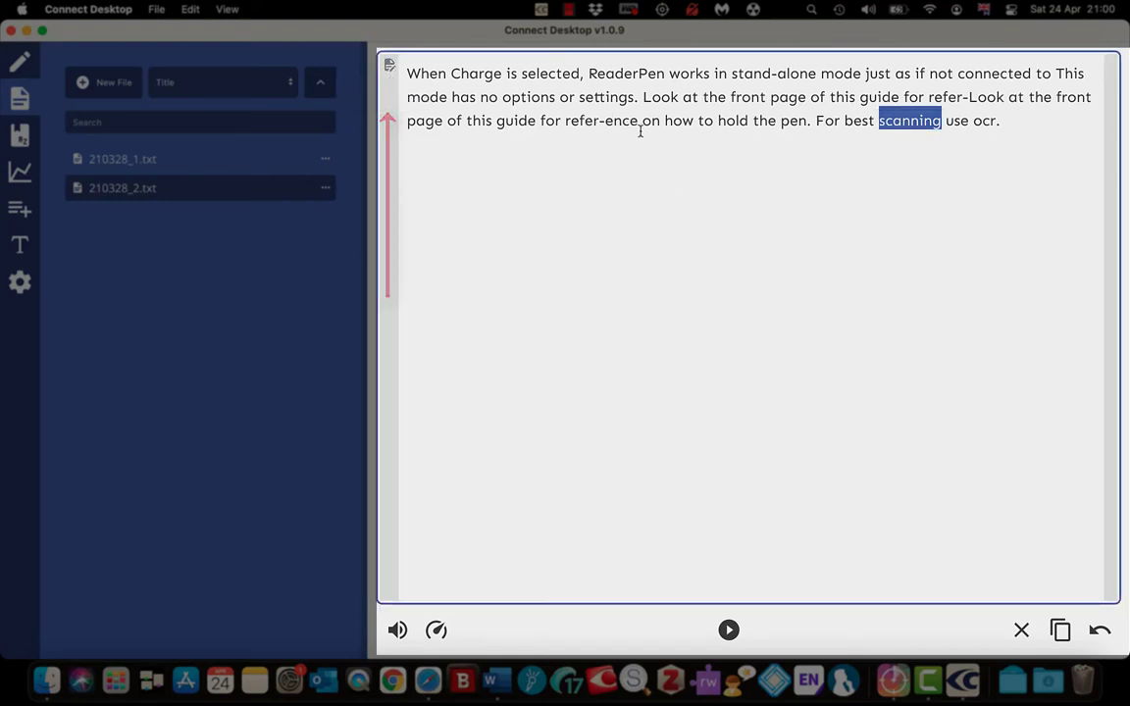
{"action": "left_click", "coordinate": [555, 73]}
{"action": "double_click", "coordinate": [555, 74]}
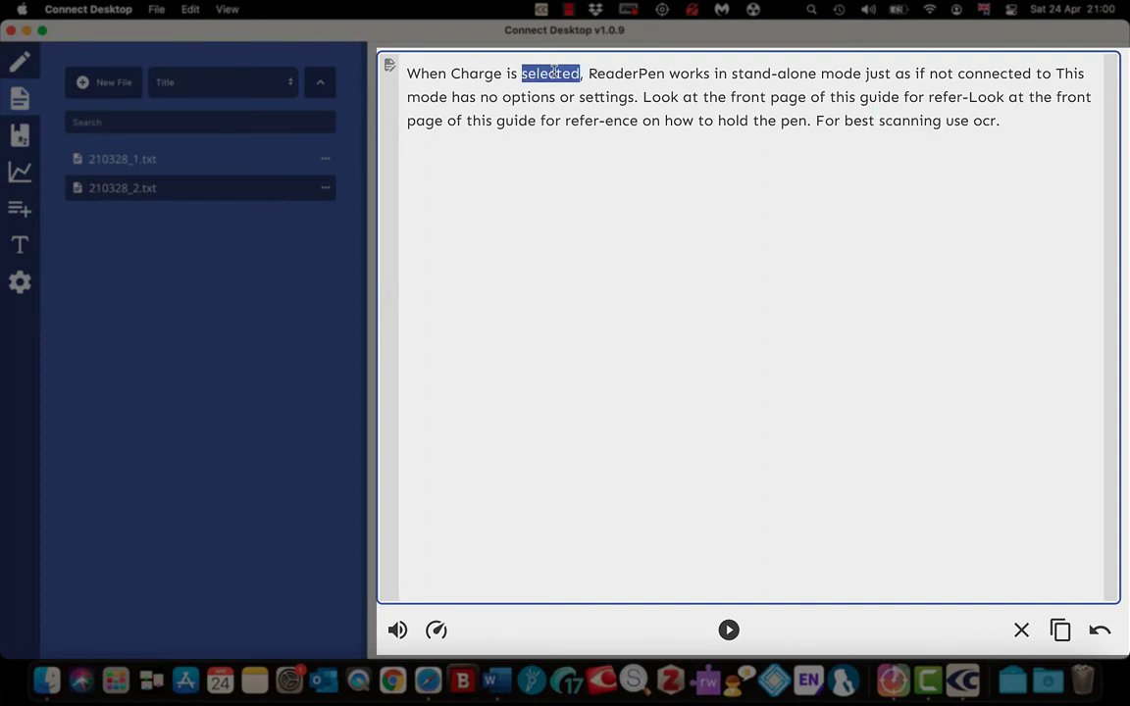
{"action": "right_click", "coordinate": [555, 73]}
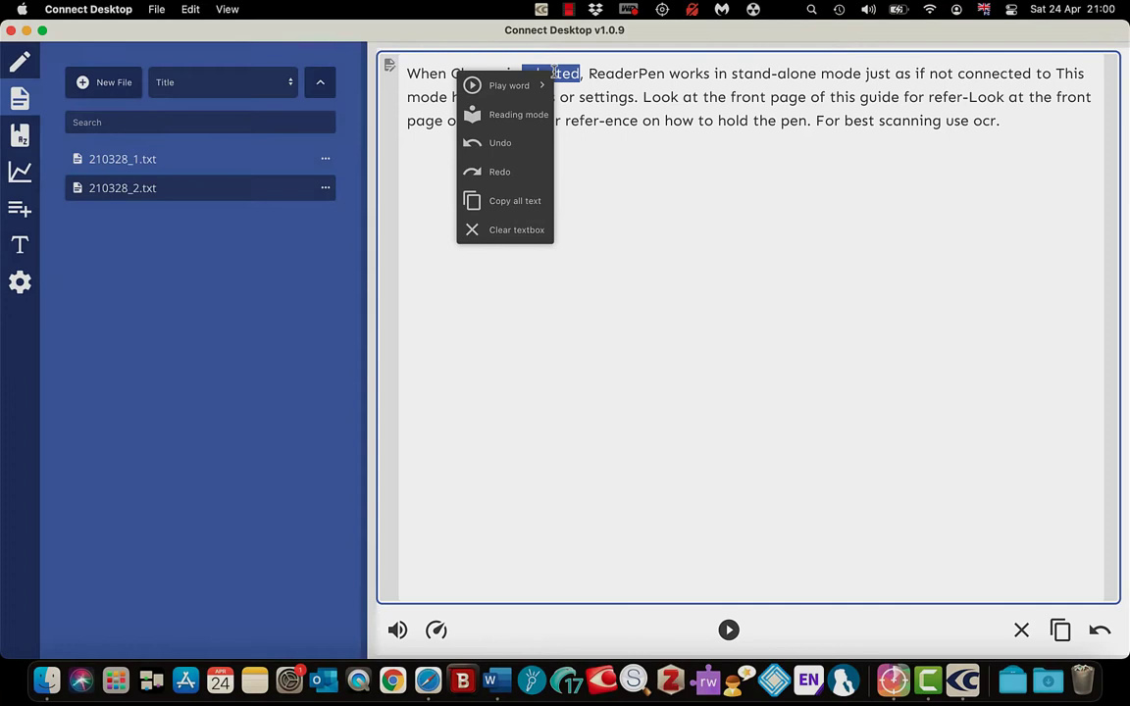
{"action": "mouse_move", "coordinate": [537, 97]}
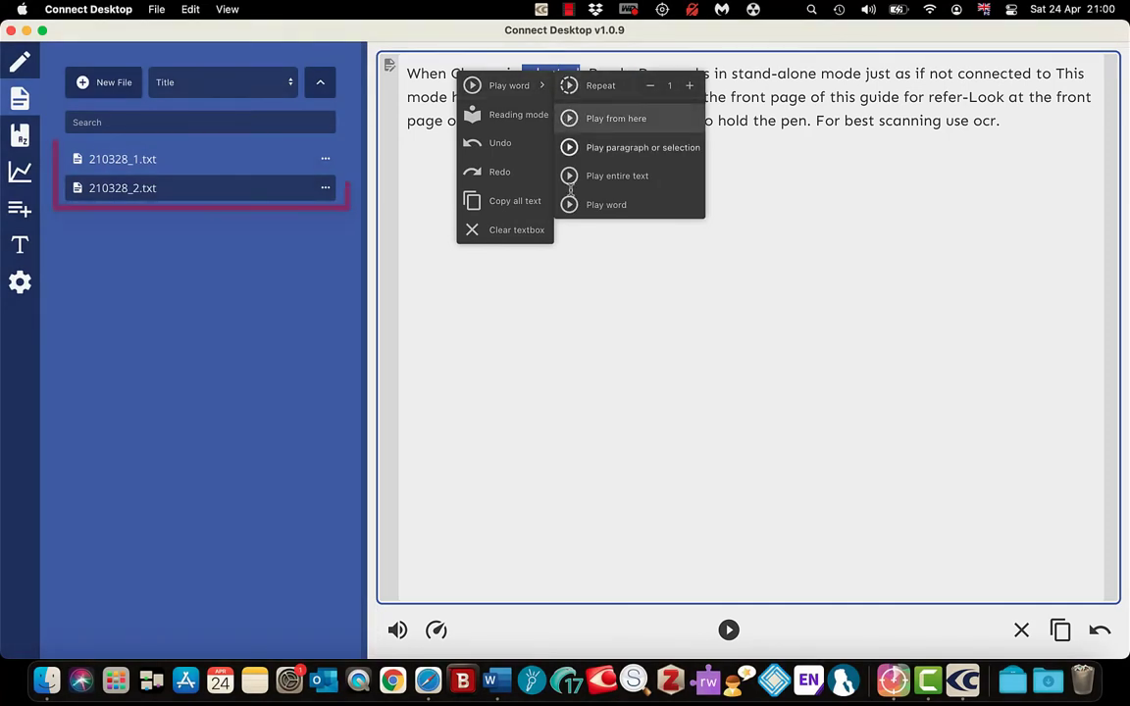
{"action": "left_click", "coordinate": [588, 353]}
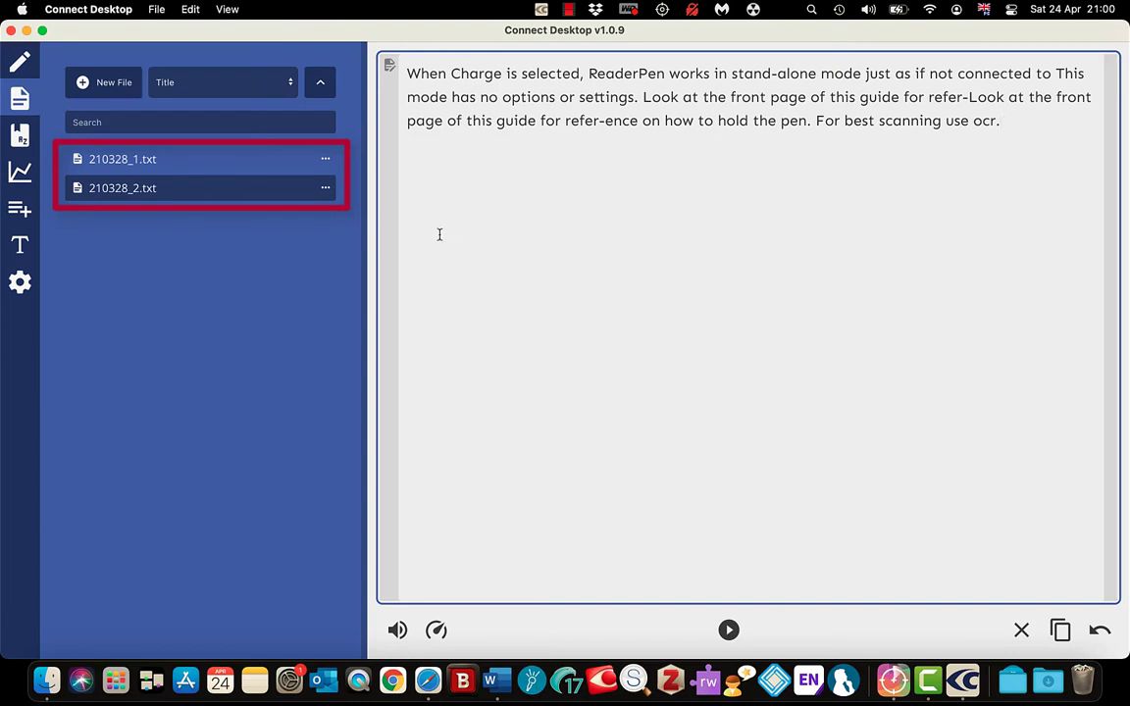
- Rename the file 210328_1.txt as "File one"
{"action": "left_click", "coordinate": [327, 165]}
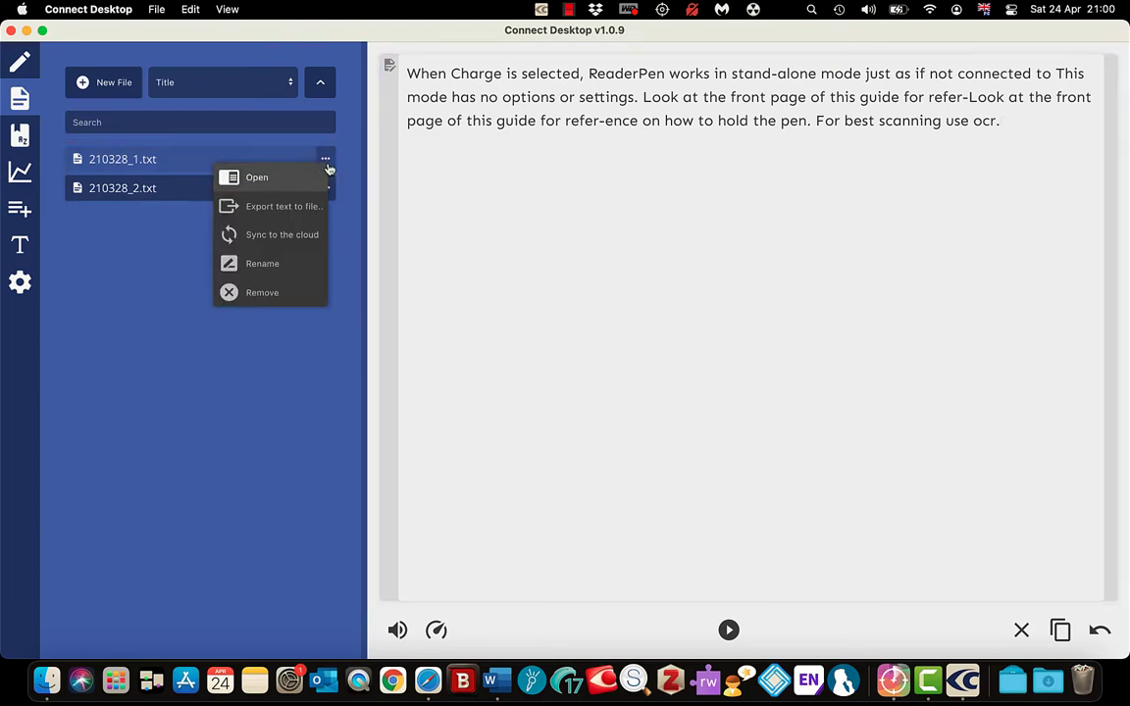
{"action": "left_click", "coordinate": [275, 263]}
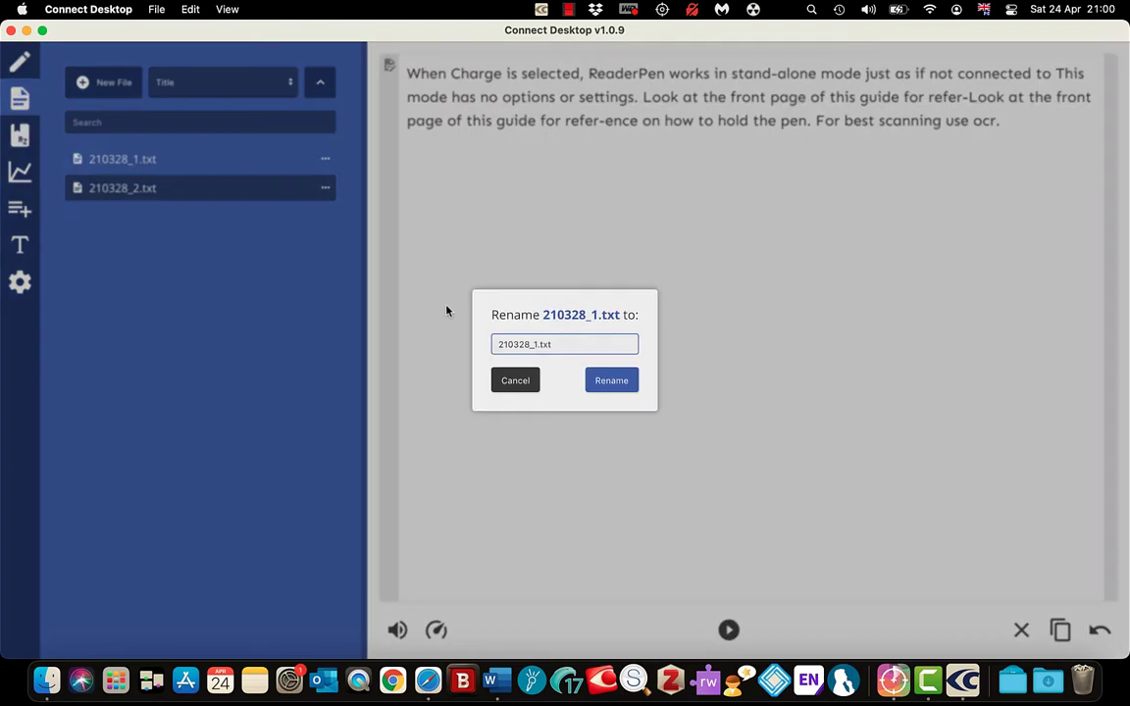
{"action": "key", "text": "BackSpace"}
{"action": "key", "text": "BackSpace"}
{"action": "key", "text": "BackSpace"}
{"action": "key", "text": "BackSpace"}
{"action": "key", "text": "BackSpace"}
{"action": "key", "text": "BackSpace"}
{"action": "key", "text": "BackSpace"}
{"action": "key", "text": "BackSpace"}
{"action": "key", "text": "BackSpace"}
{"action": "key", "text": "BackSpace"}
{"action": "key", "text": "BackSpace"}
{"action": "key", "text": "BackSpace"}
{"action": "type", "text": "File one"}
{"action": "left_click", "coordinate": [611, 383]}
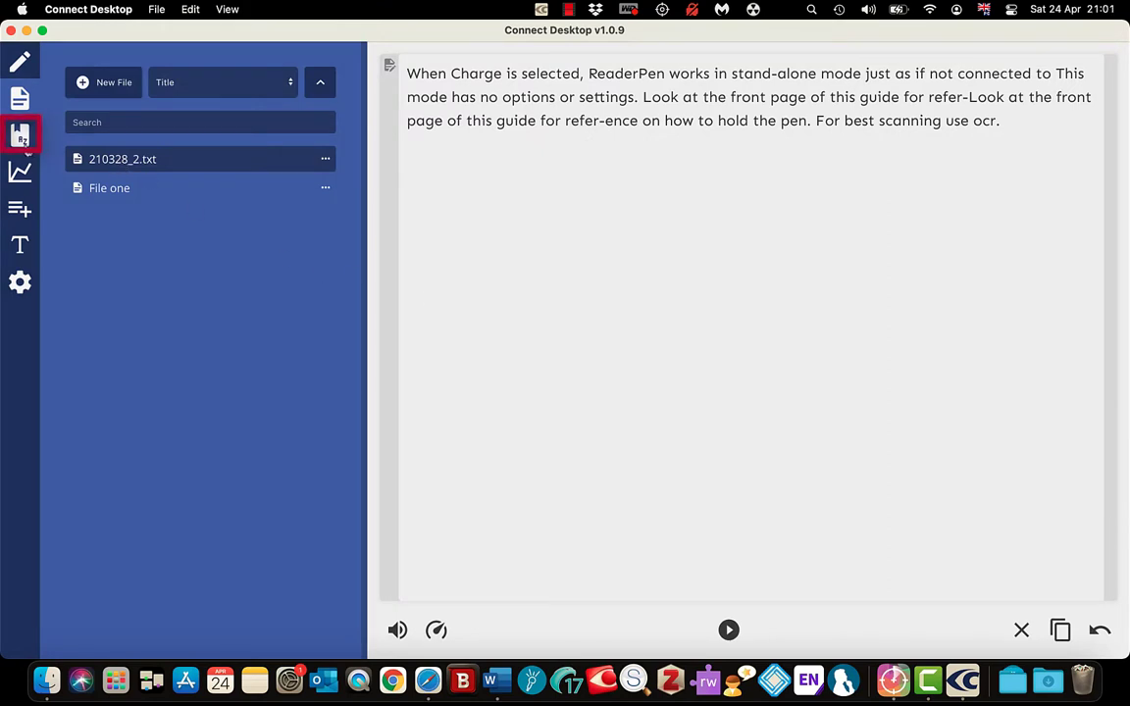
- Switch the text to reading mode and create a pink-tagged word list titled "useful words" from the word "selected"
{"action": "left_click", "coordinate": [27, 134]}
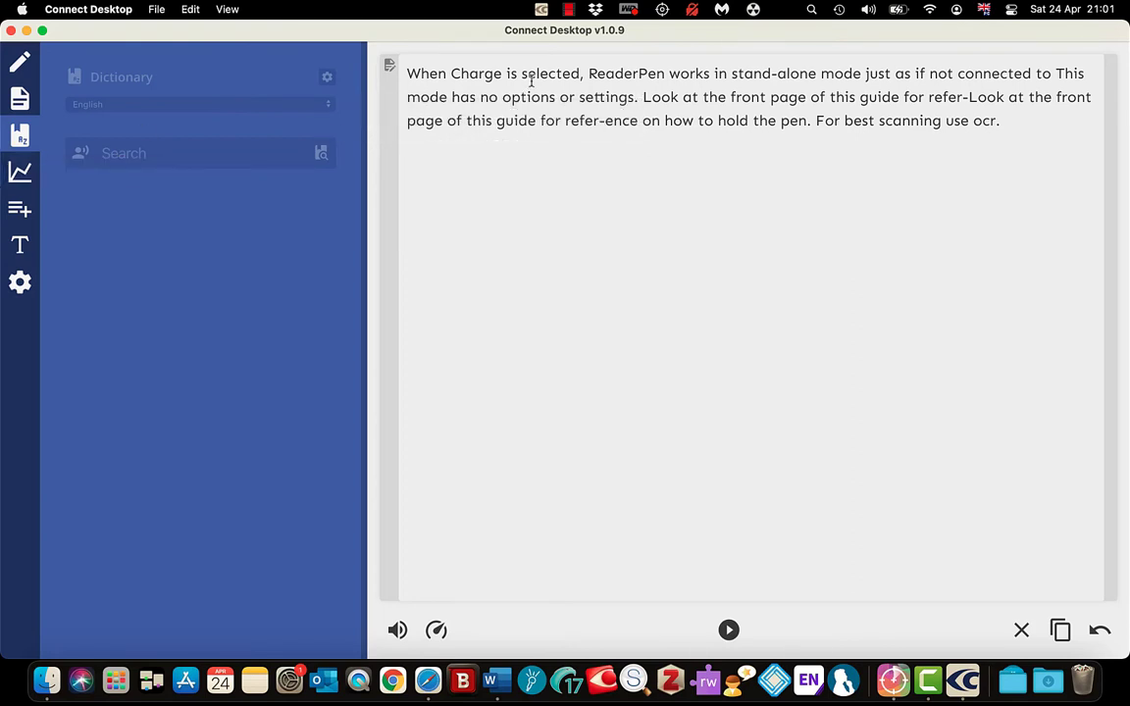
{"action": "left_click", "coordinate": [391, 70]}
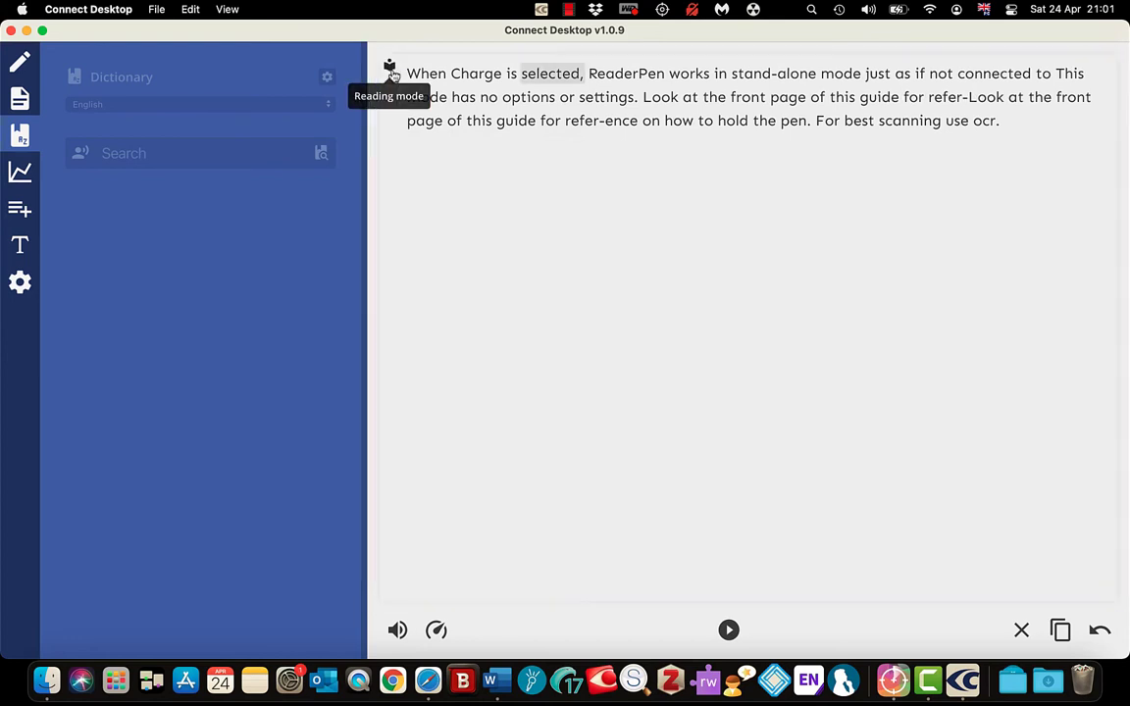
{"action": "right_click", "coordinate": [555, 79]}
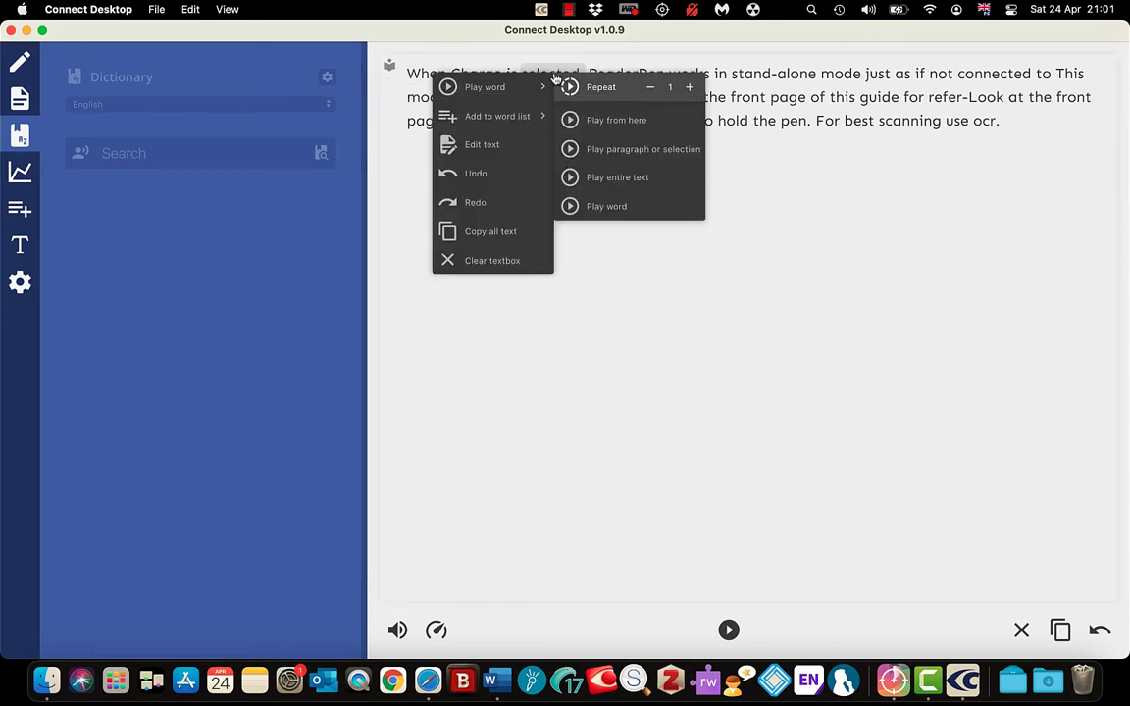
{"action": "mouse_move", "coordinate": [506, 117]}
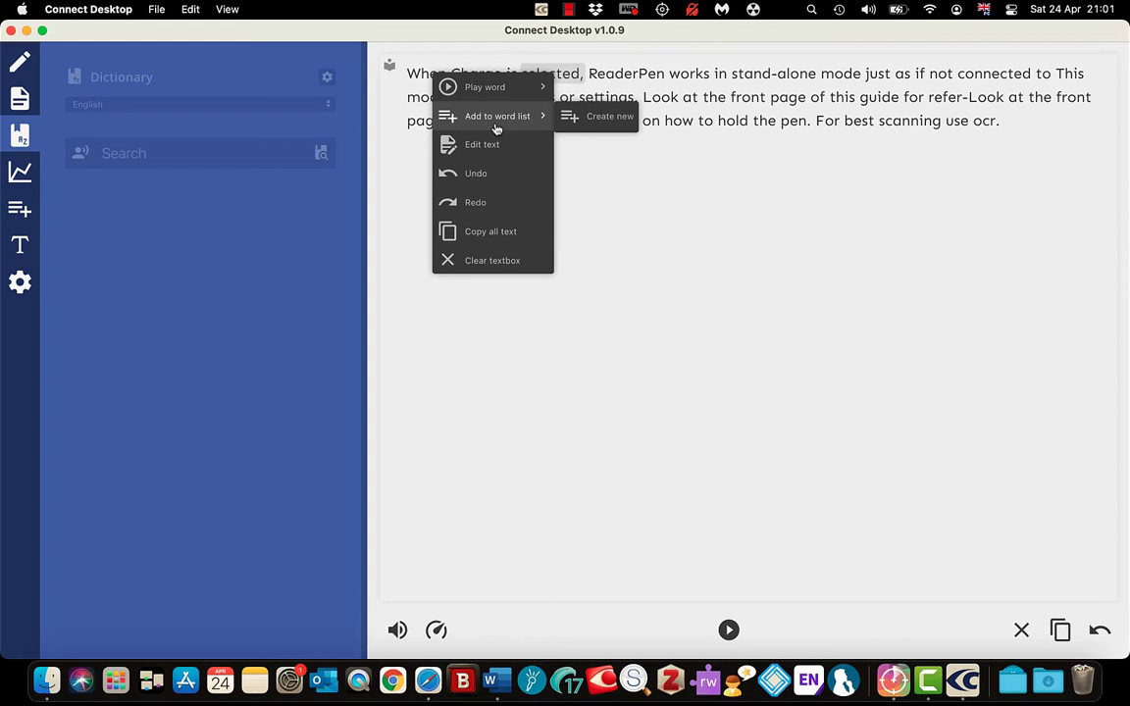
{"action": "left_click", "coordinate": [580, 119]}
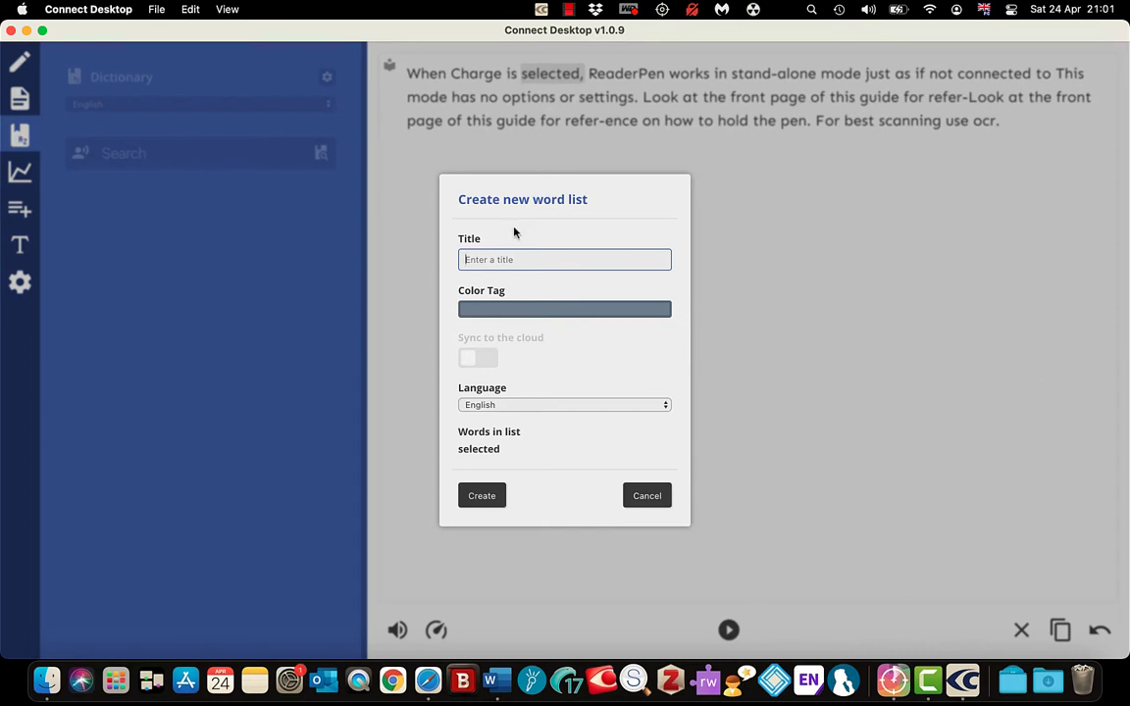
{"action": "type", "text": "useful words"}
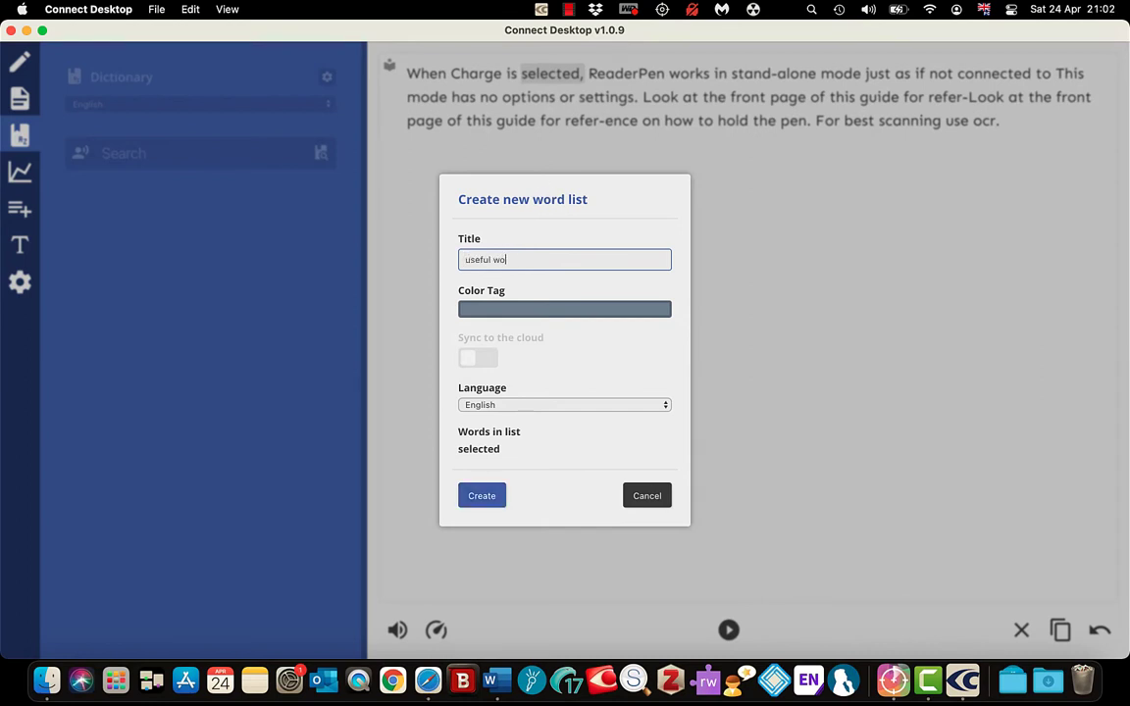
{"action": "left_click", "coordinate": [497, 308]}
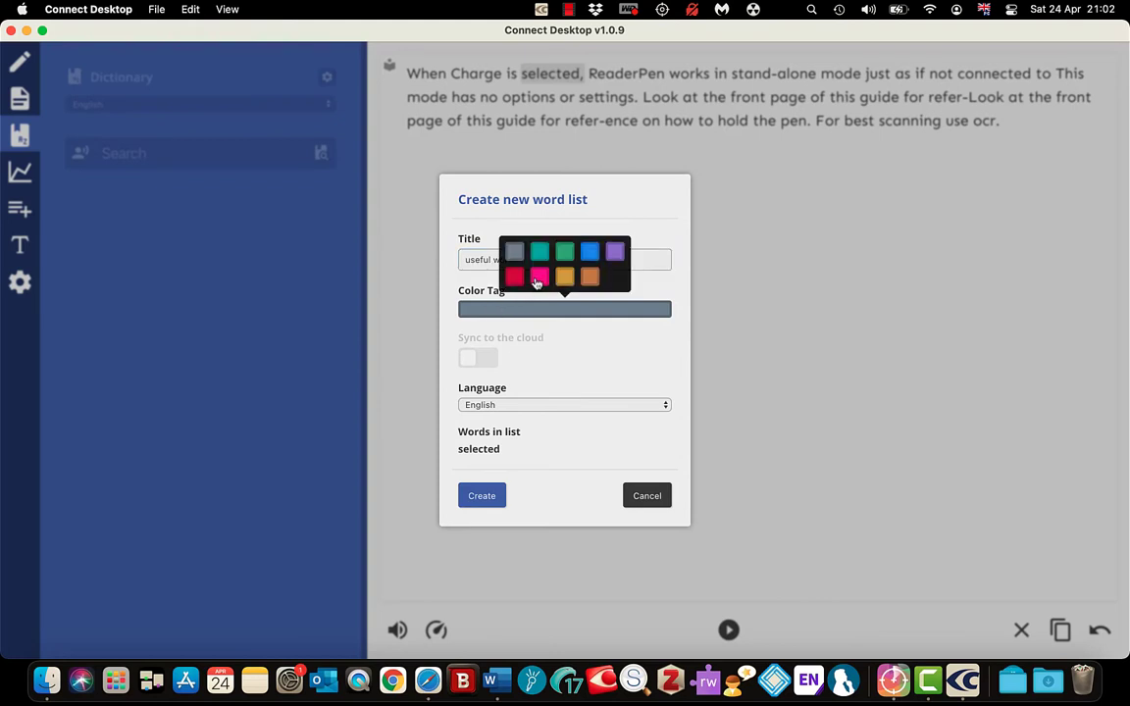
{"action": "left_click", "coordinate": [537, 279]}
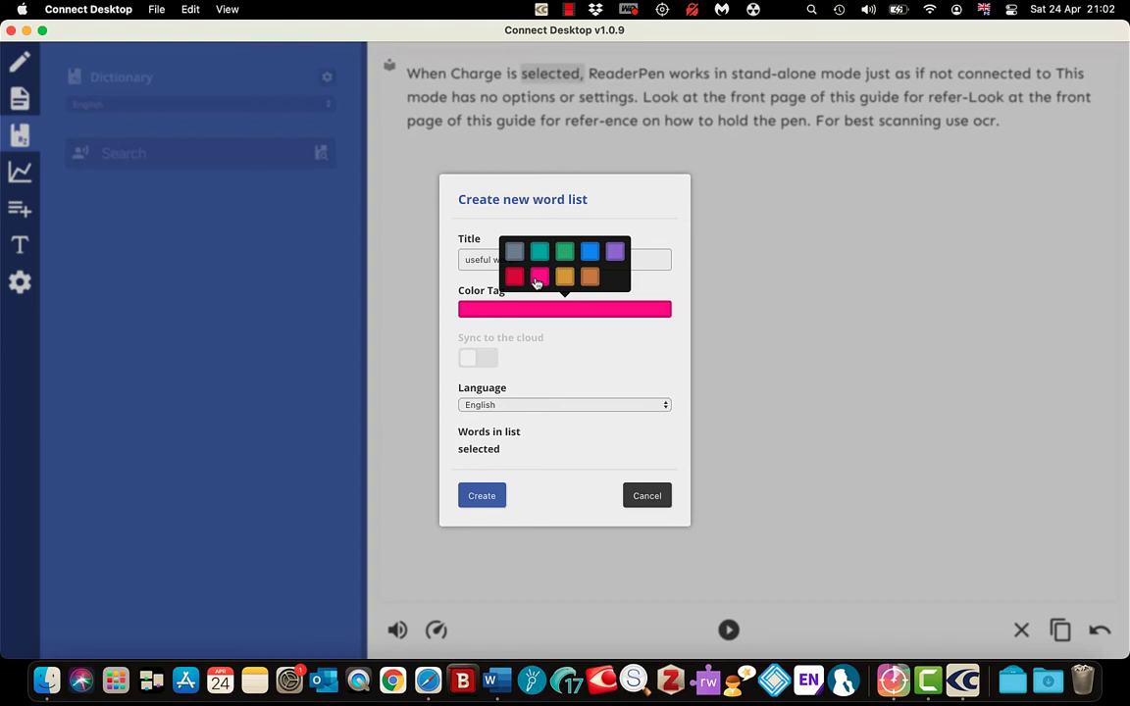
{"action": "mouse_move", "coordinate": [498, 363]}
{"action": "left_click", "coordinate": [478, 496]}
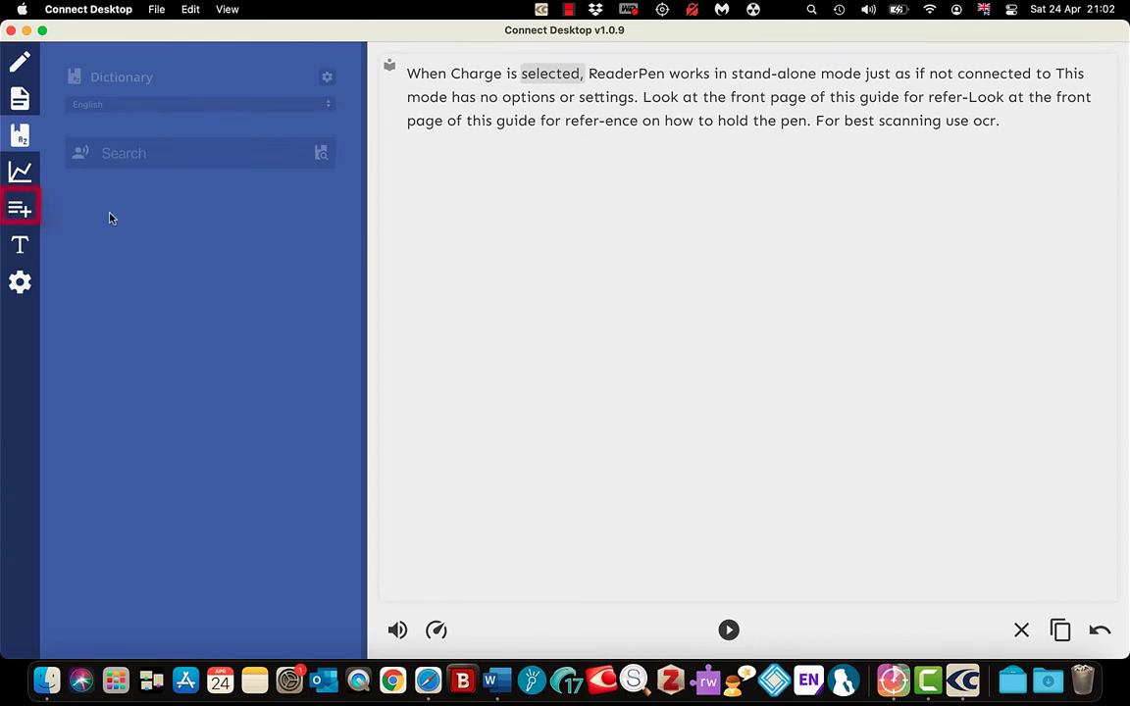
- Open the "useful words" vocabulary list and add the words "Immune" and "hearing"
{"action": "left_click", "coordinate": [19, 208]}
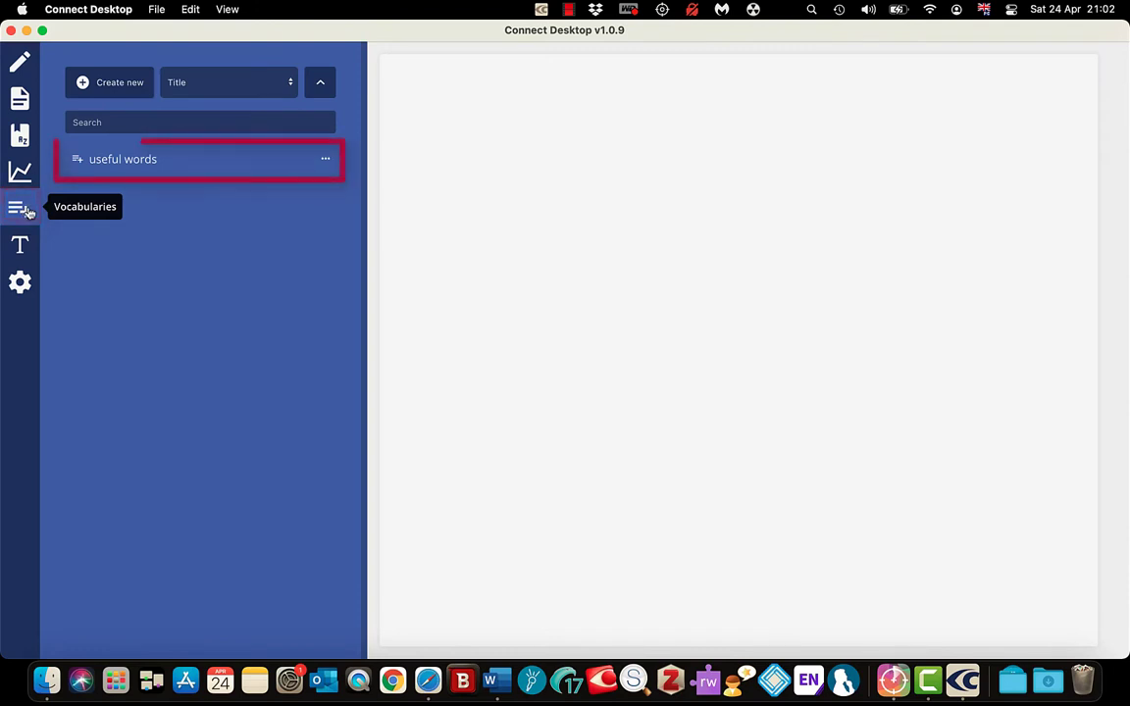
{"action": "left_click", "coordinate": [131, 167]}
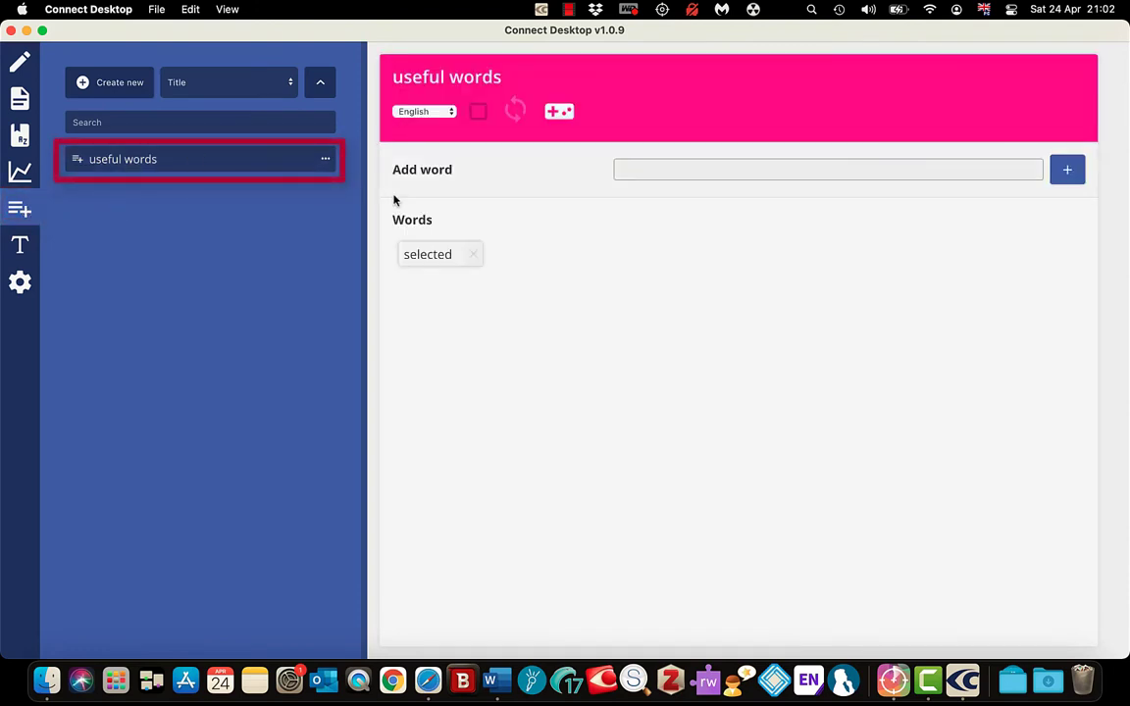
{"action": "left_click", "coordinate": [642, 172]}
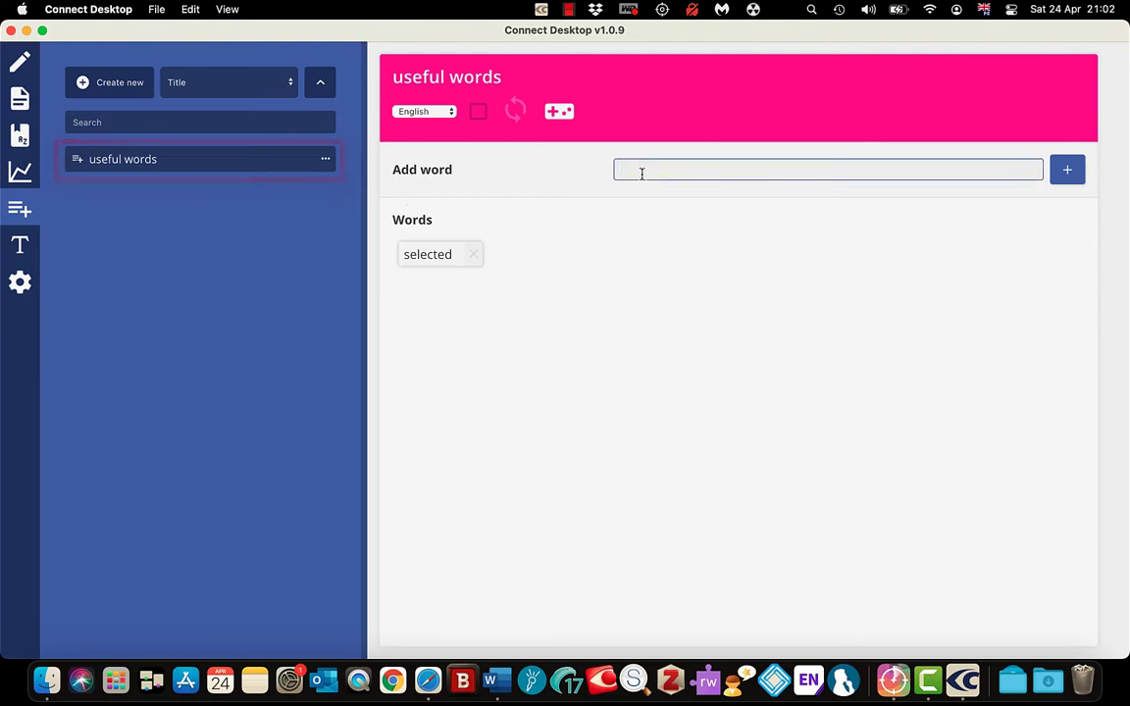
{"action": "type", "text": "Immune"}
{"action": "key", "text": "Return"}
{"action": "type", "text": "hearing"}
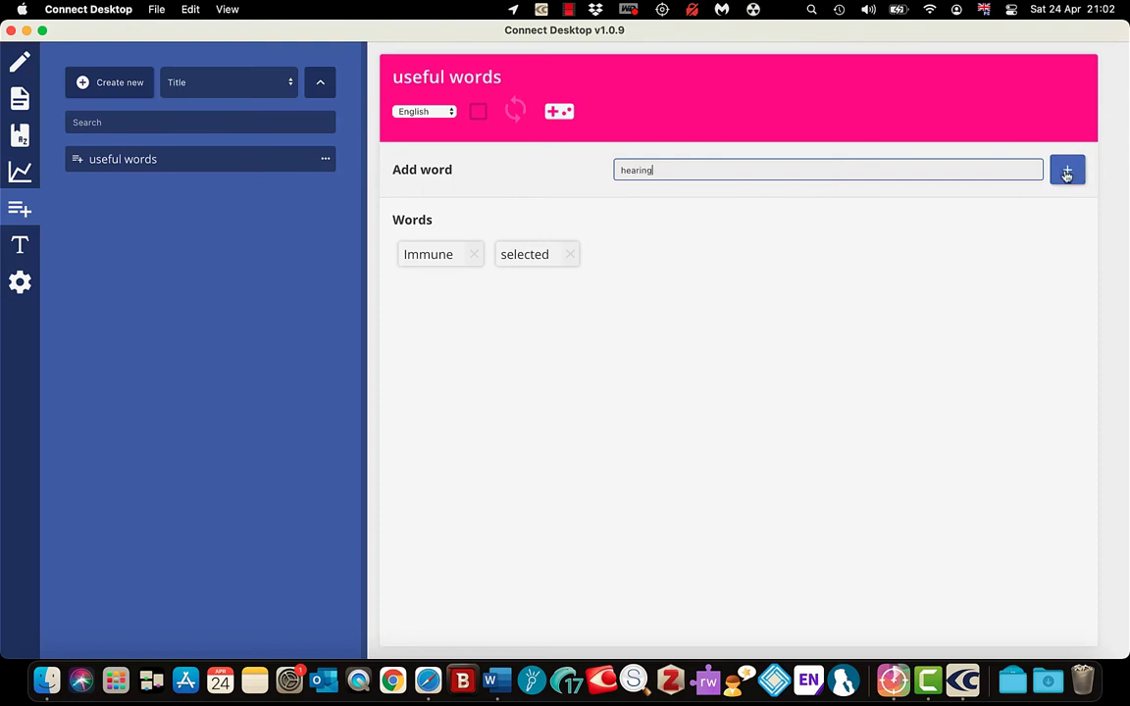
{"action": "left_click", "coordinate": [1068, 173]}
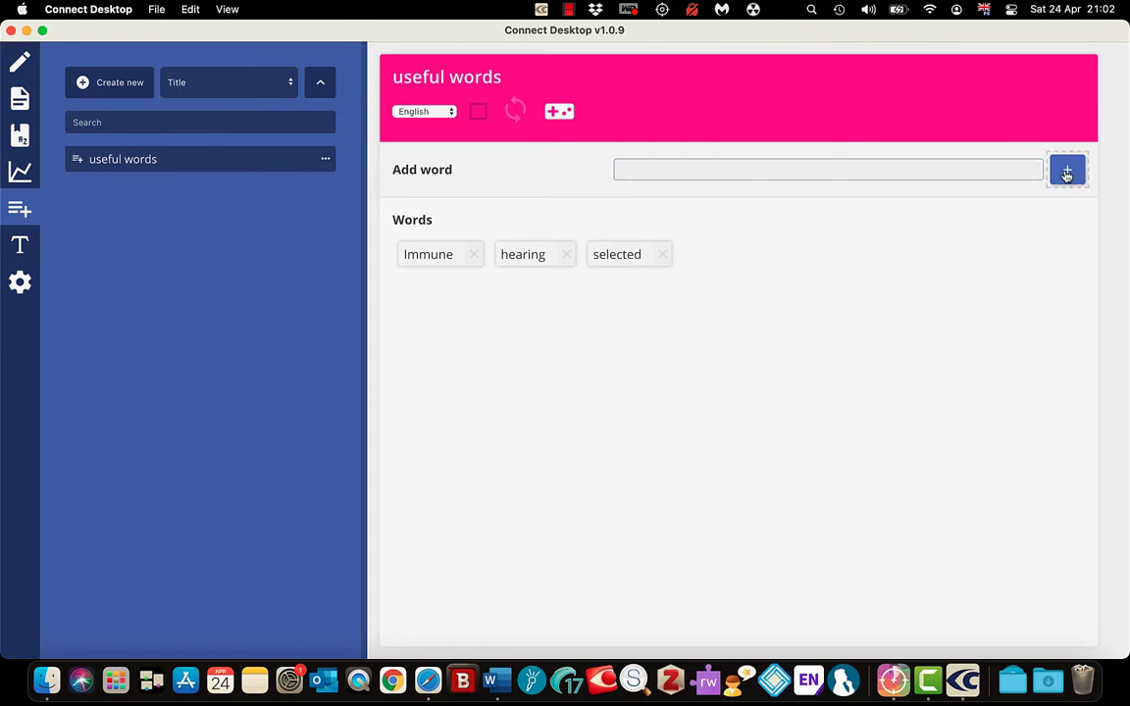
- Practise the "useful words" list with "Just listen to the words", playing all three words aloud, and return to the list
{"action": "left_click", "coordinate": [562, 116]}
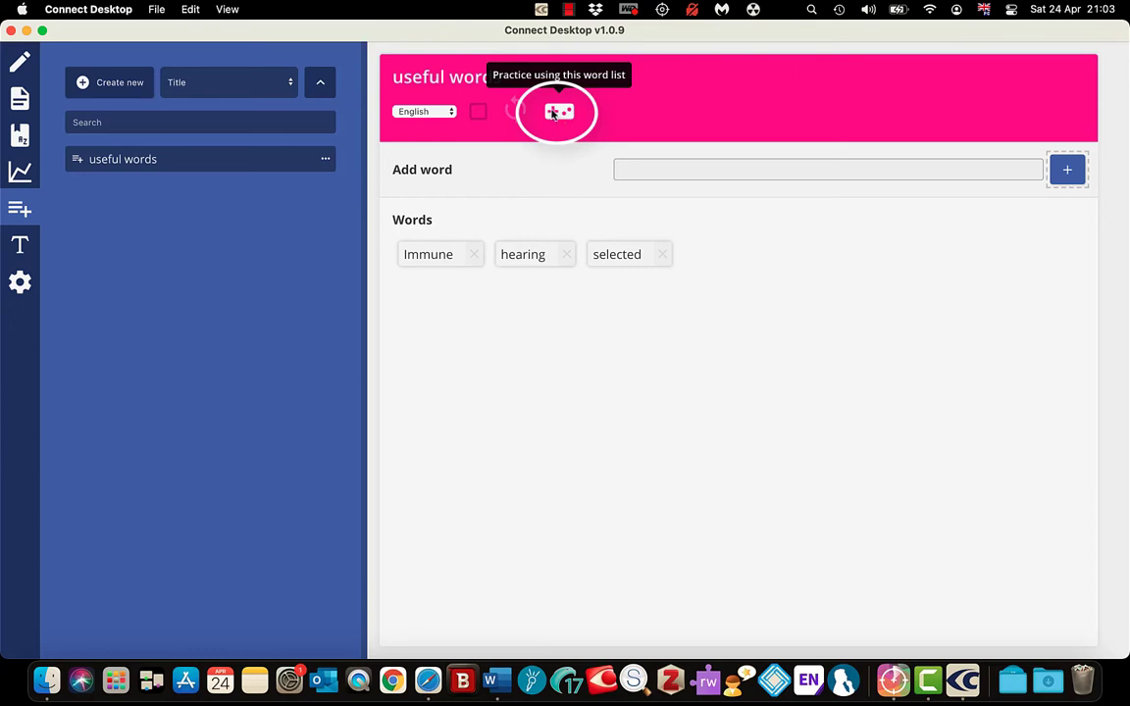
{"action": "left_click", "coordinate": [554, 113]}
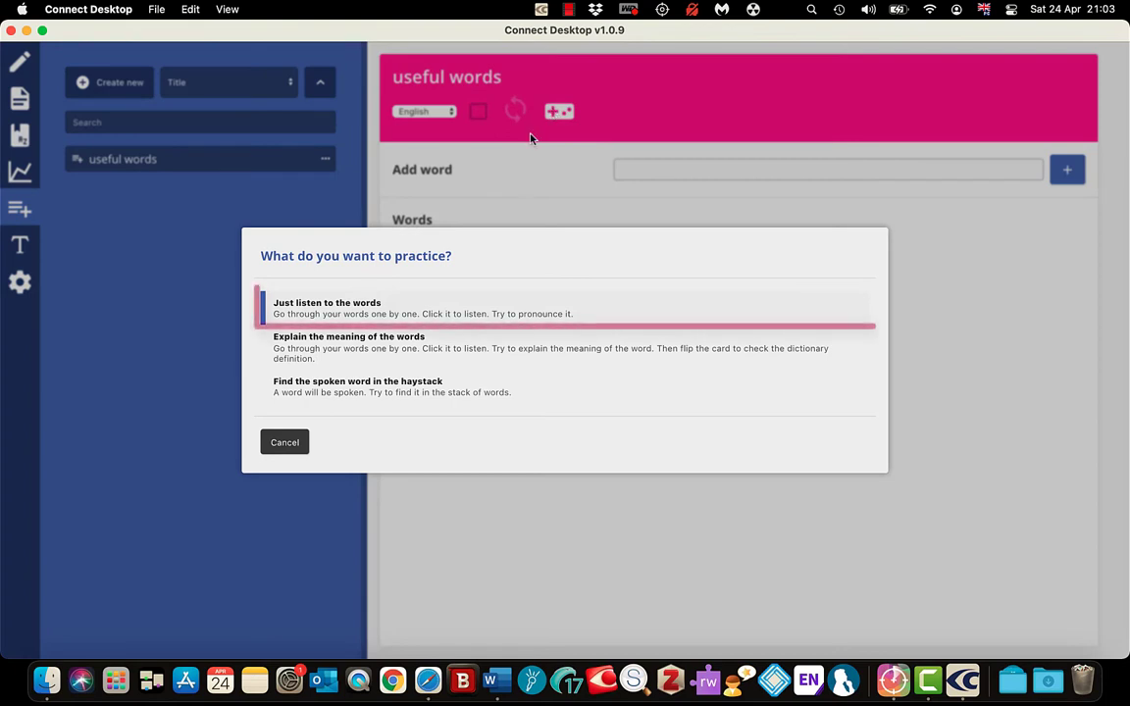
{"action": "left_click", "coordinate": [384, 322]}
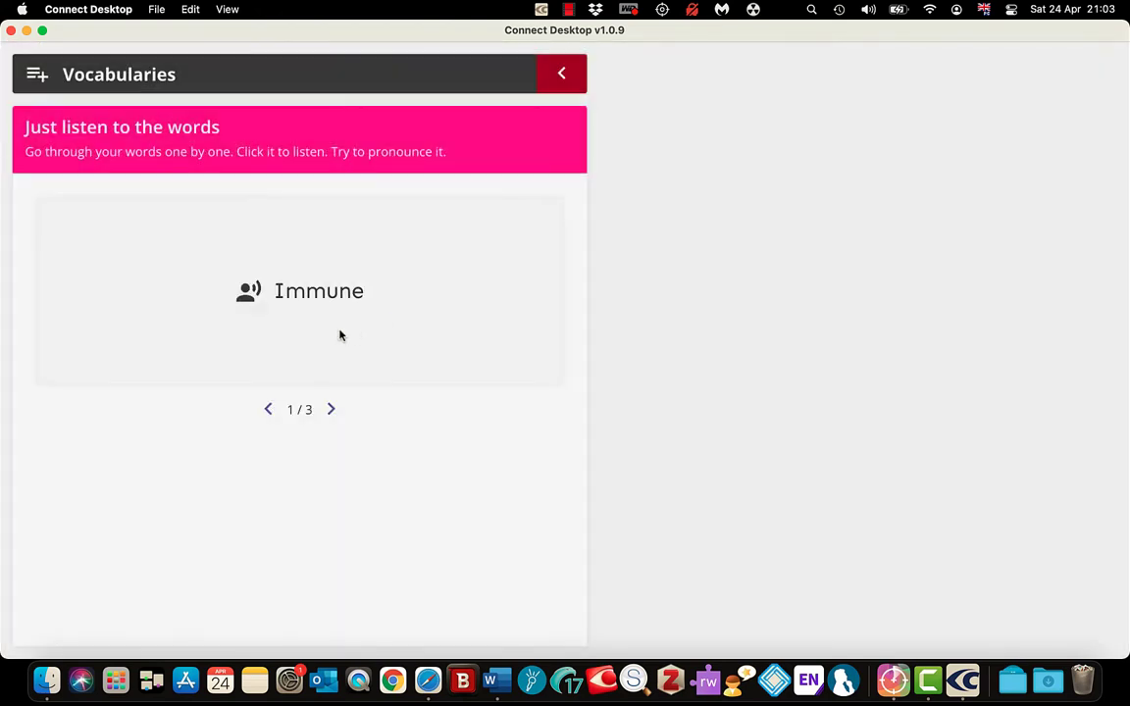
{"action": "left_click", "coordinate": [249, 299]}
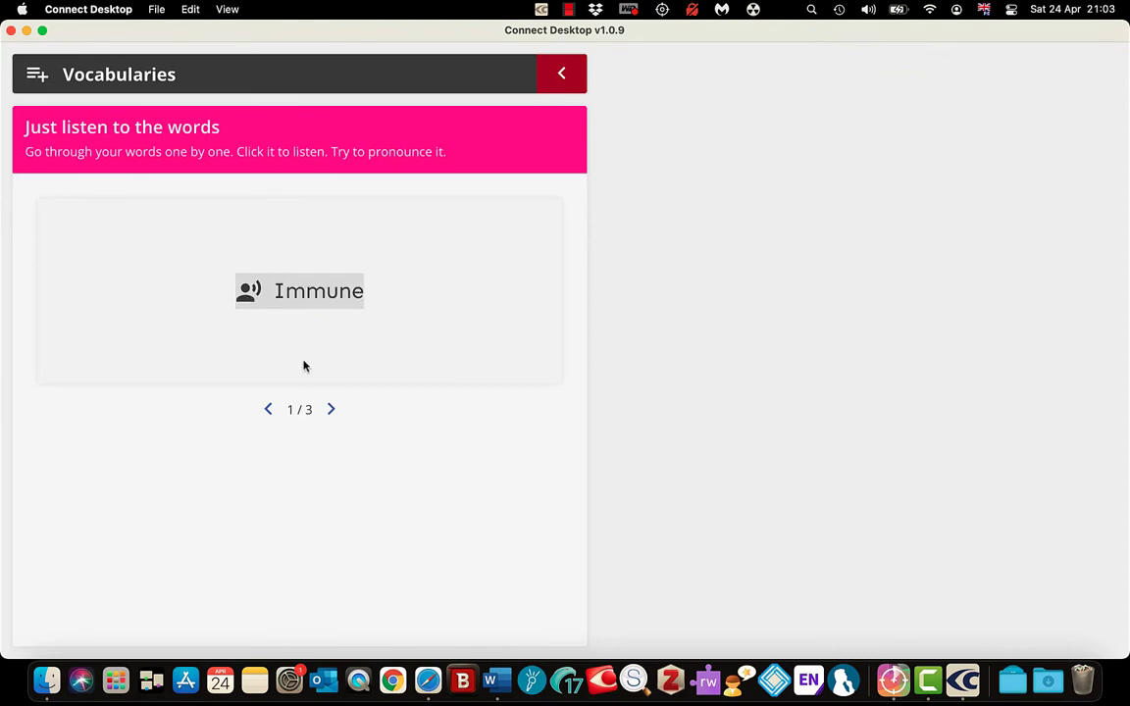
{"action": "left_click", "coordinate": [331, 409]}
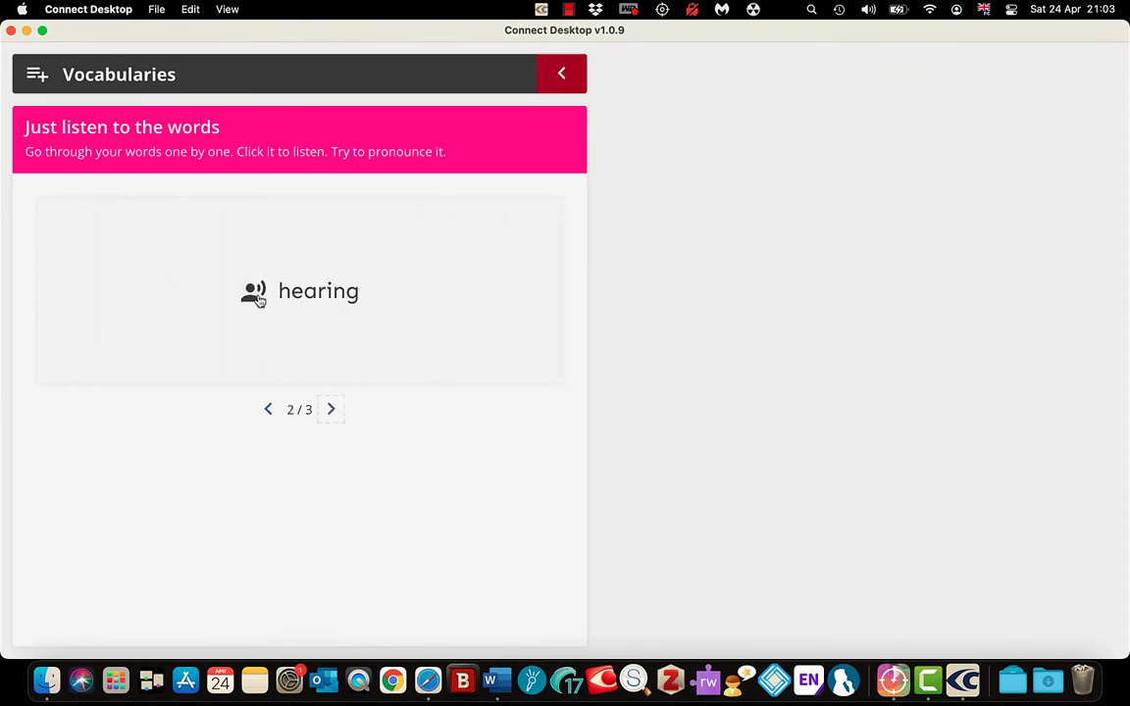
{"action": "left_click", "coordinate": [255, 292]}
{"action": "left_click", "coordinate": [331, 410]}
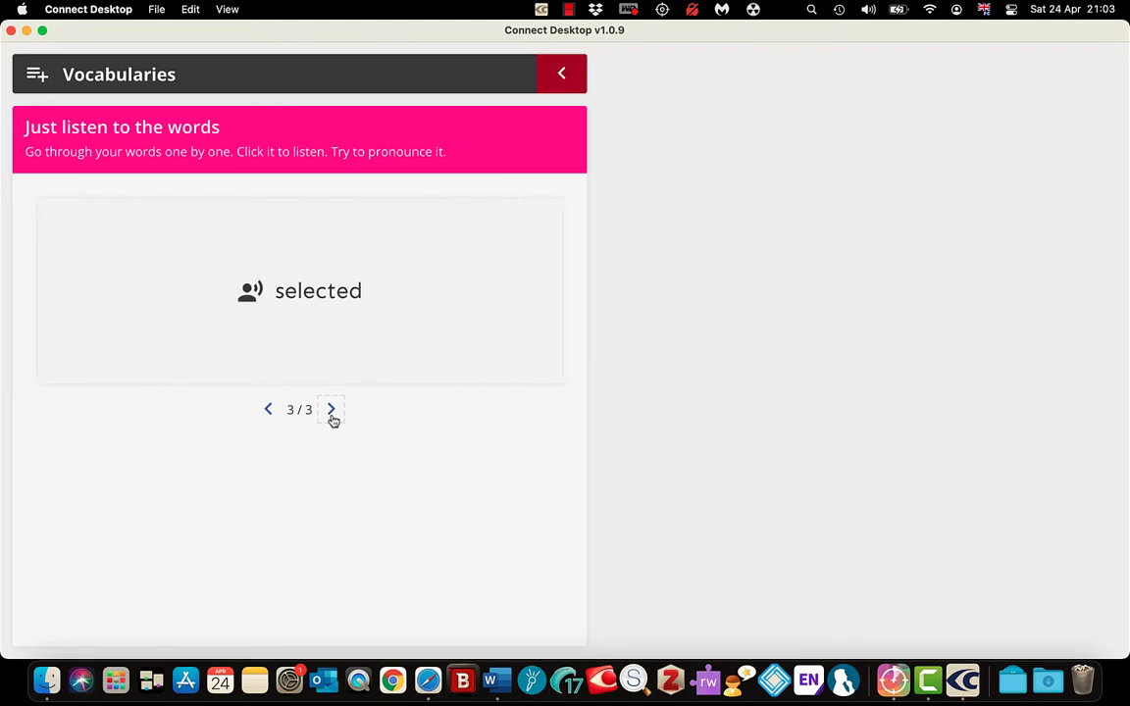
{"action": "left_click", "coordinate": [251, 293]}
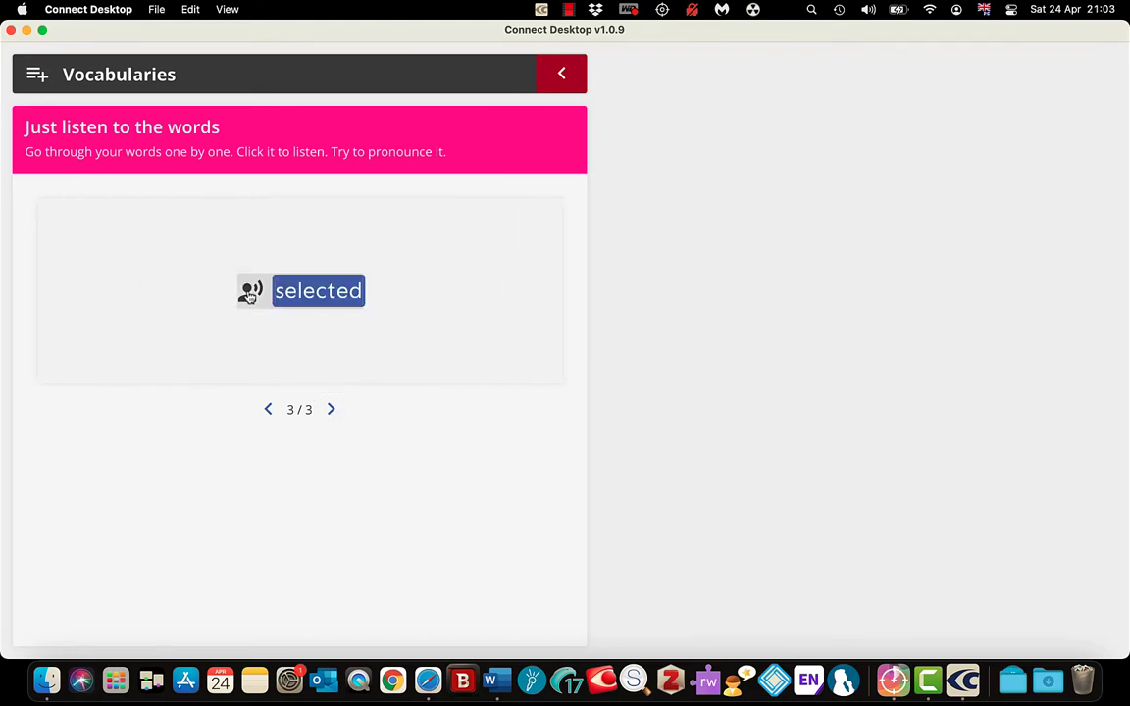
{"action": "left_click", "coordinate": [561, 73]}
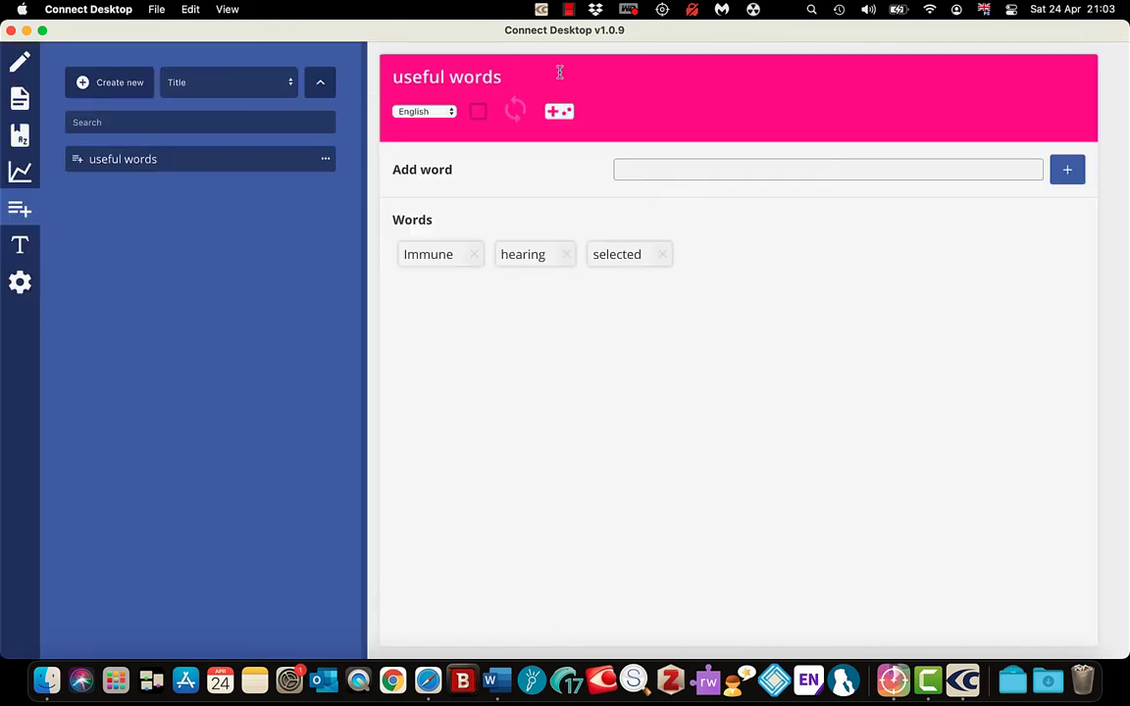
- Practise "useful words" with "Explain the meaning of the words", entering "listen" for "hearing", flipping its card, advancing one word, and returning to the list
{"action": "left_click", "coordinate": [559, 113]}
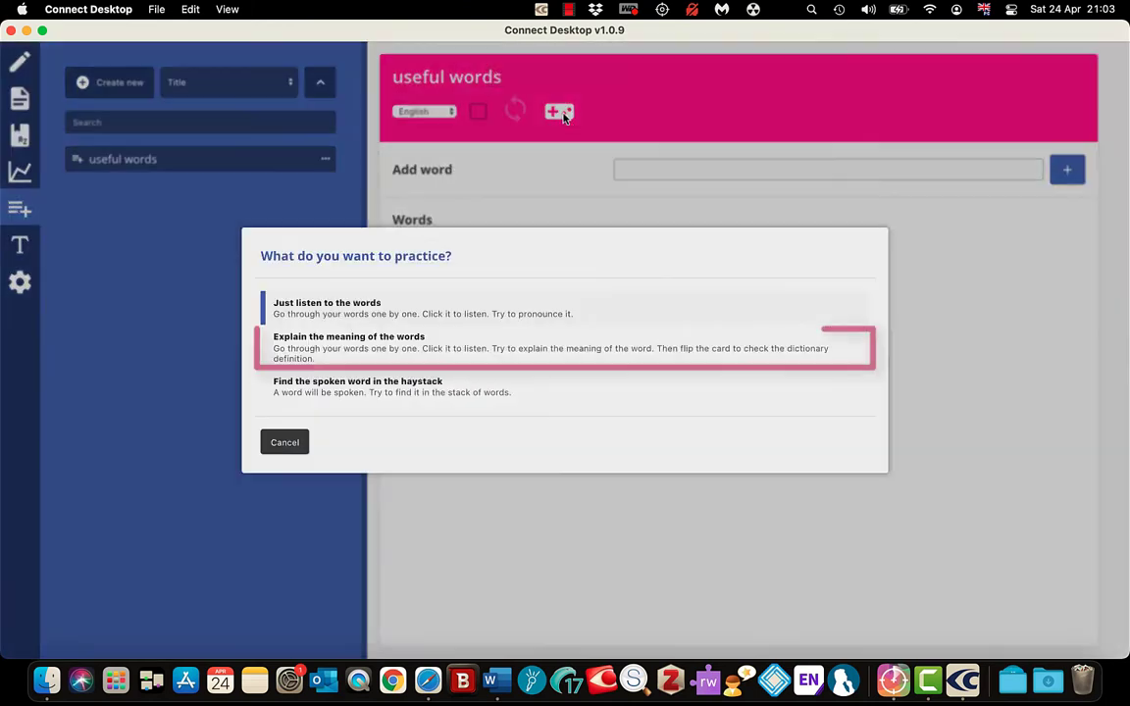
{"action": "left_click", "coordinate": [439, 355]}
{"action": "left_click", "coordinate": [93, 312]}
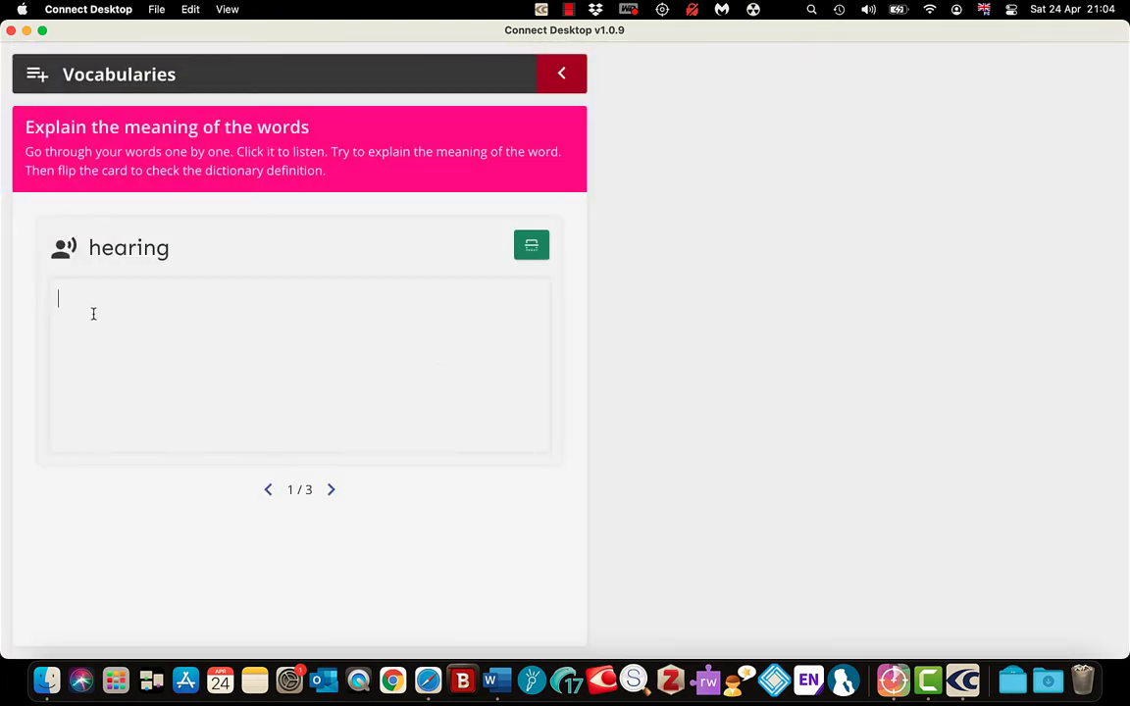
{"action": "type", "text": "listen"}
{"action": "left_click", "coordinate": [530, 247]}
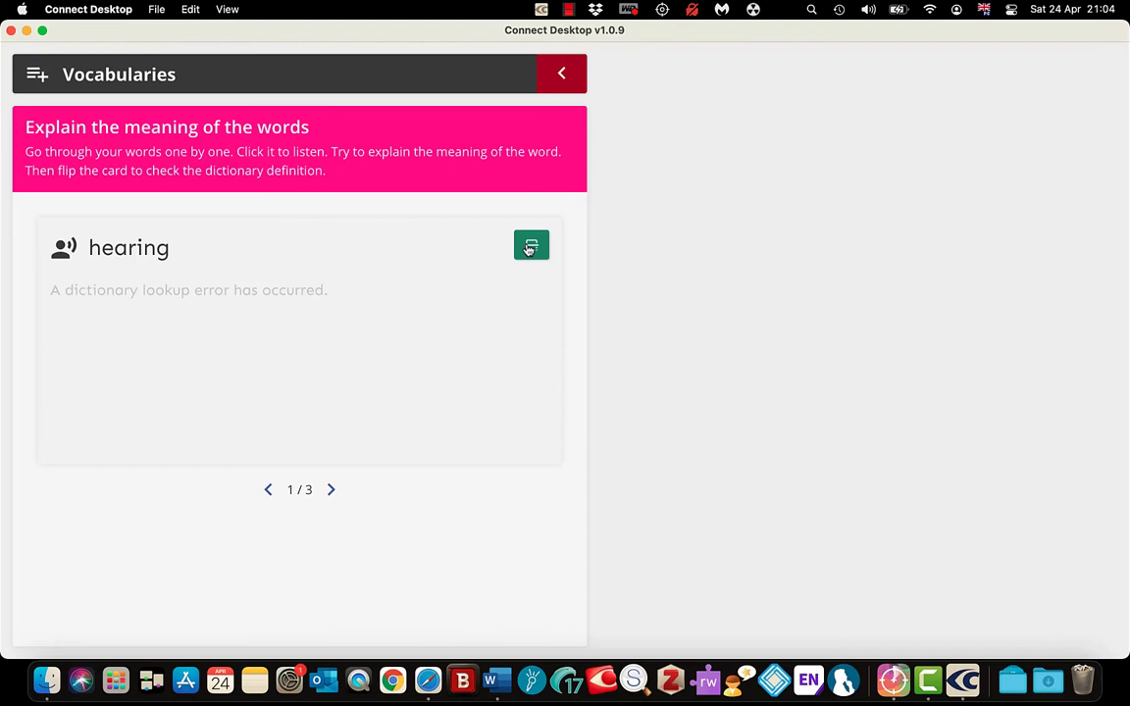
{"action": "left_click", "coordinate": [333, 490]}
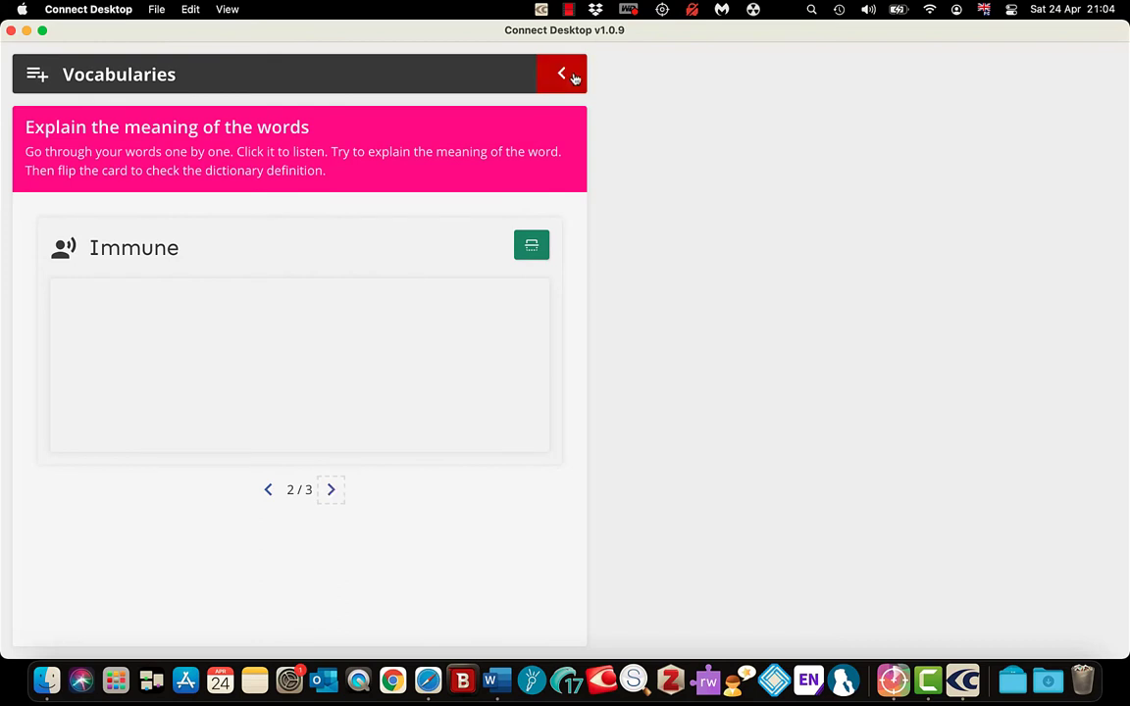
{"action": "left_click", "coordinate": [565, 73]}
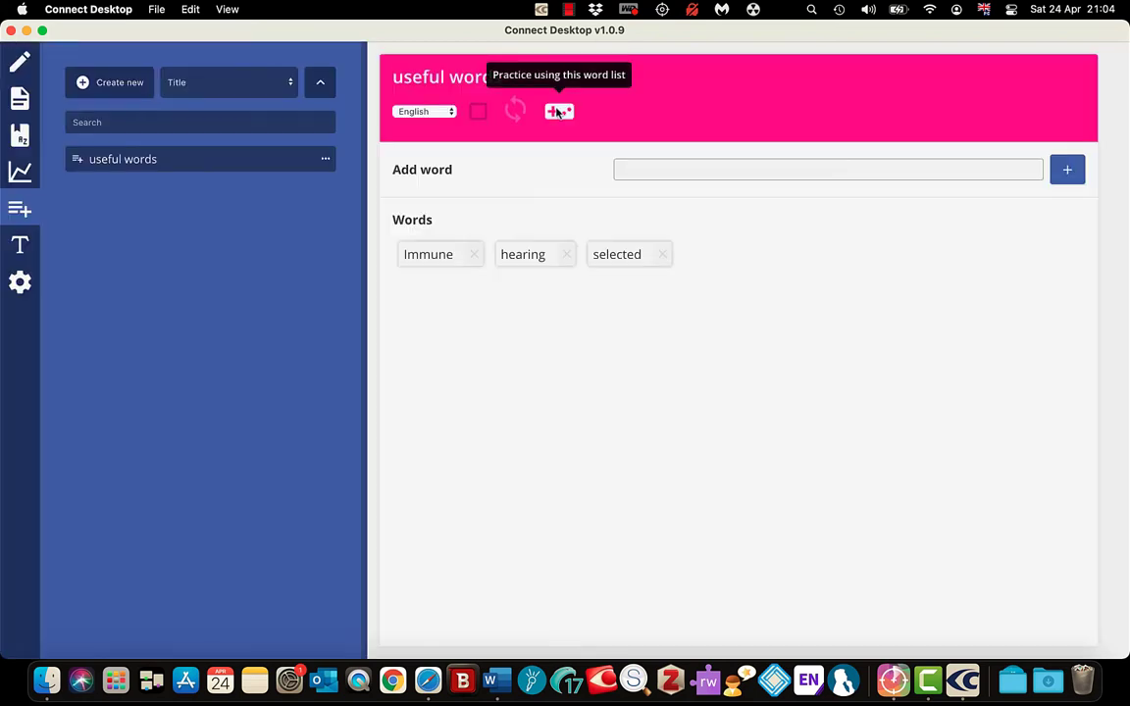
- Play "Find the spoken word in the haystack", choosing "hearing", "Immune" and "selected" in turn, and return to the word list
{"action": "left_click", "coordinate": [558, 109]}
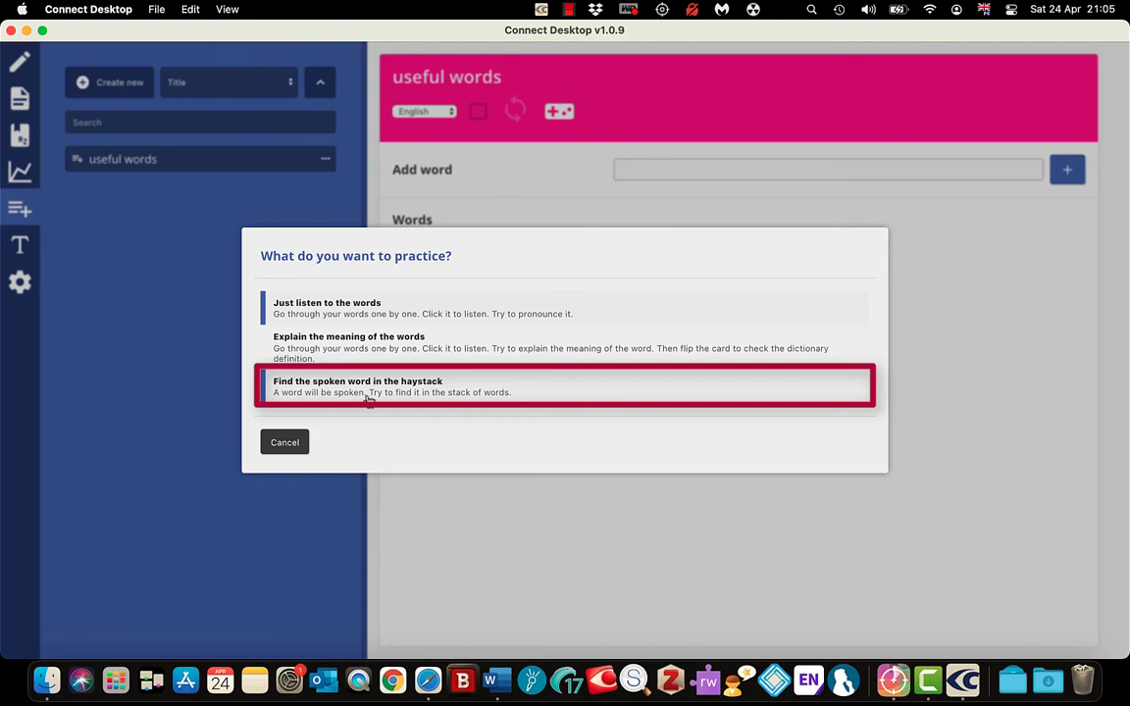
{"action": "left_click", "coordinate": [340, 391]}
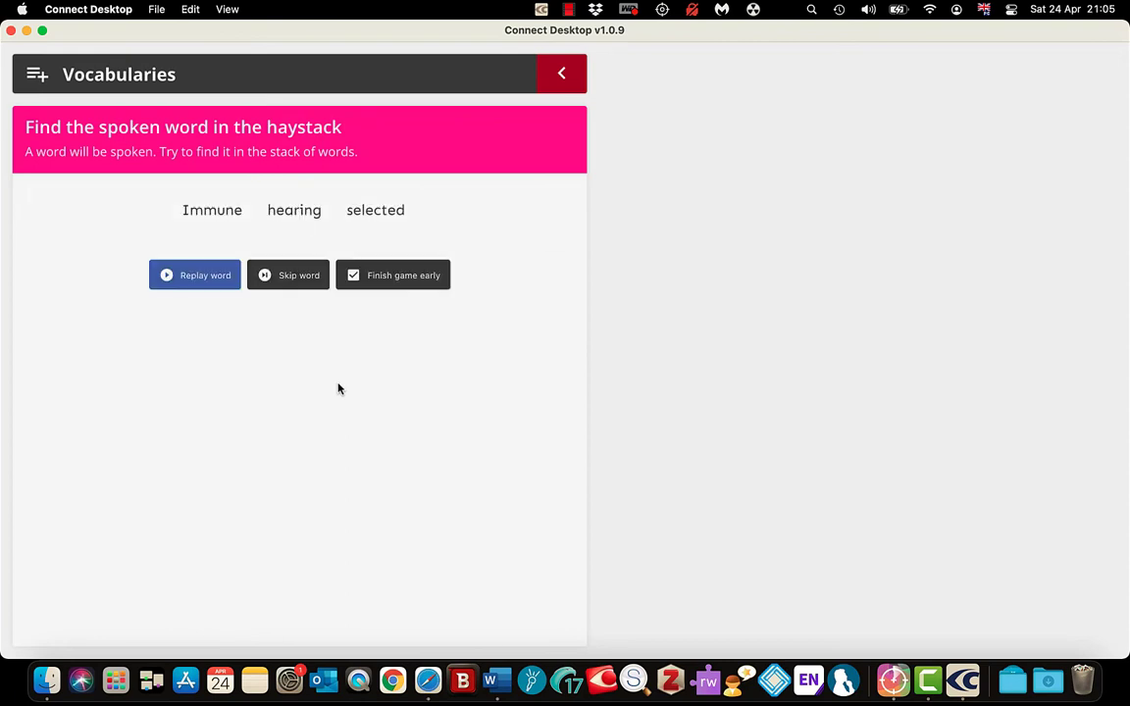
{"action": "left_click", "coordinate": [293, 211]}
{"action": "left_click", "coordinate": [212, 212]}
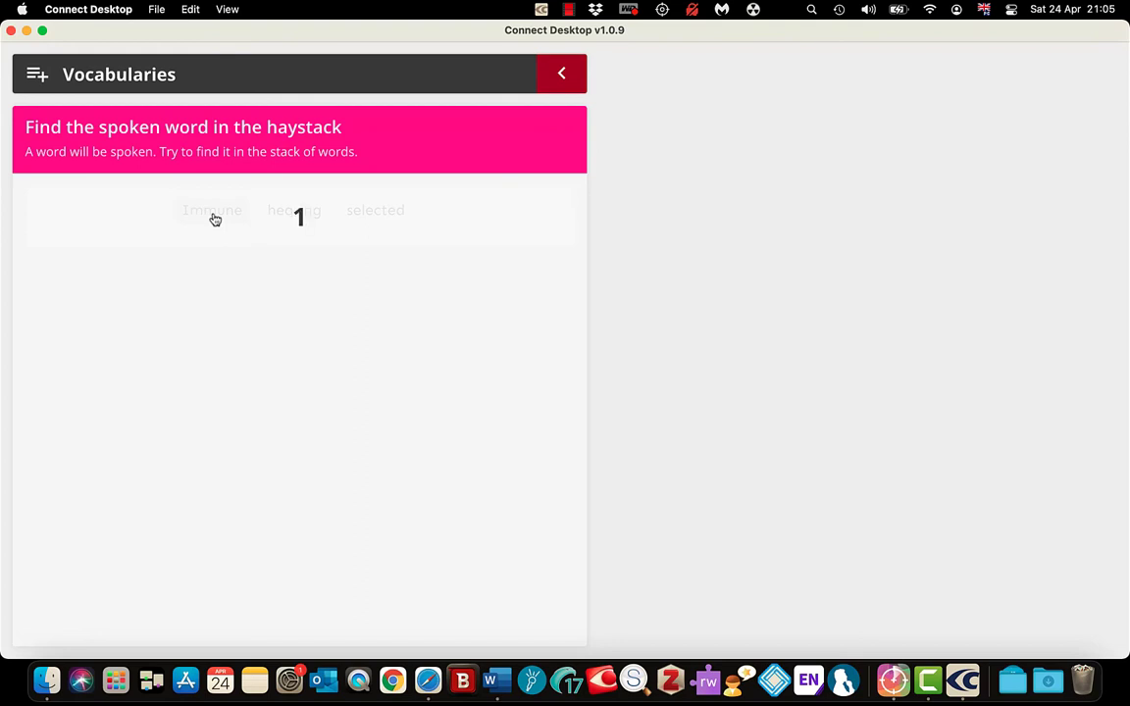
{"action": "left_click", "coordinate": [374, 217]}
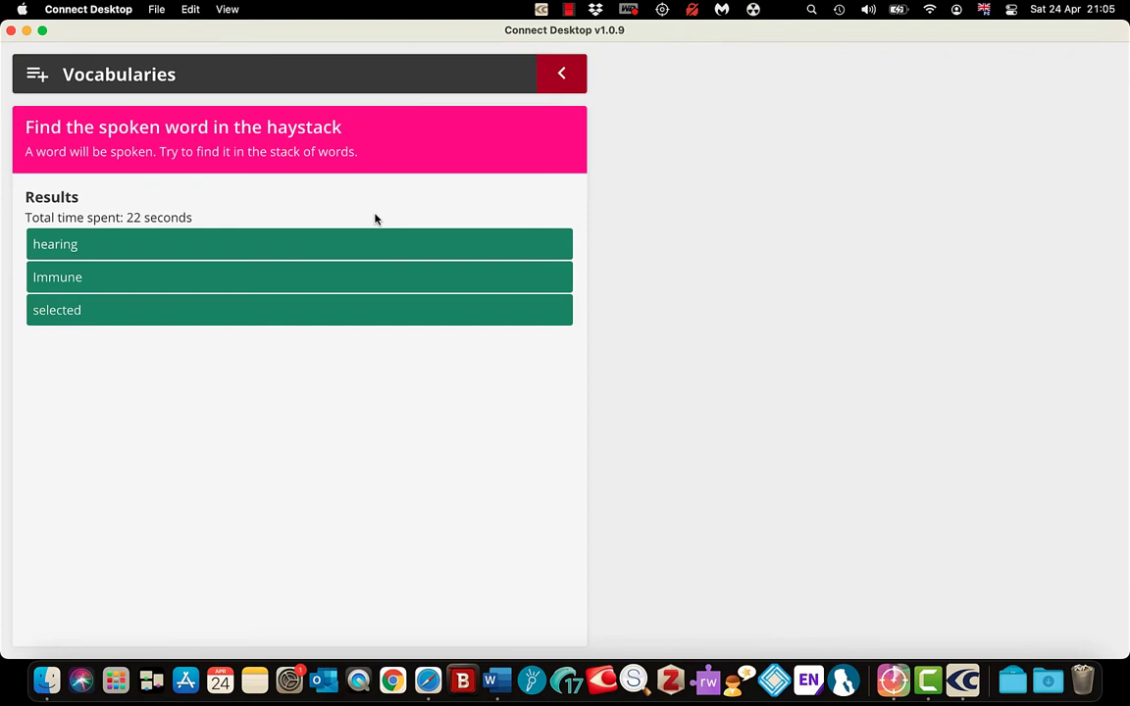
{"action": "left_click", "coordinate": [563, 71]}
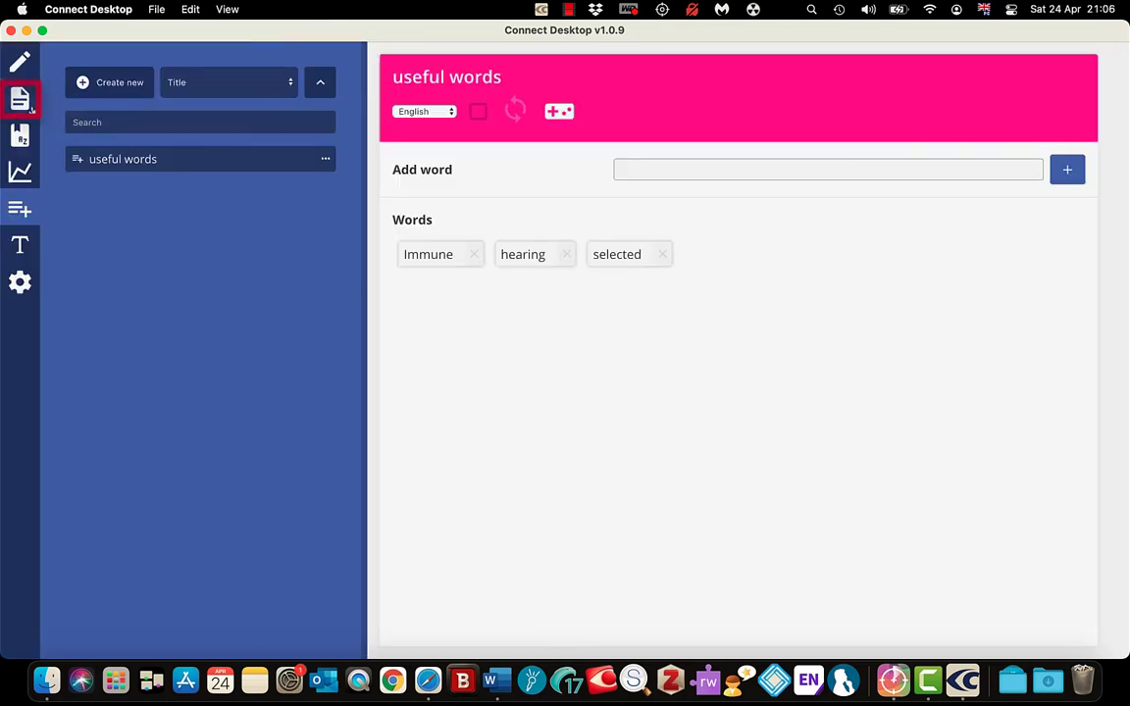
{"action": "left_click", "coordinate": [21, 101]}
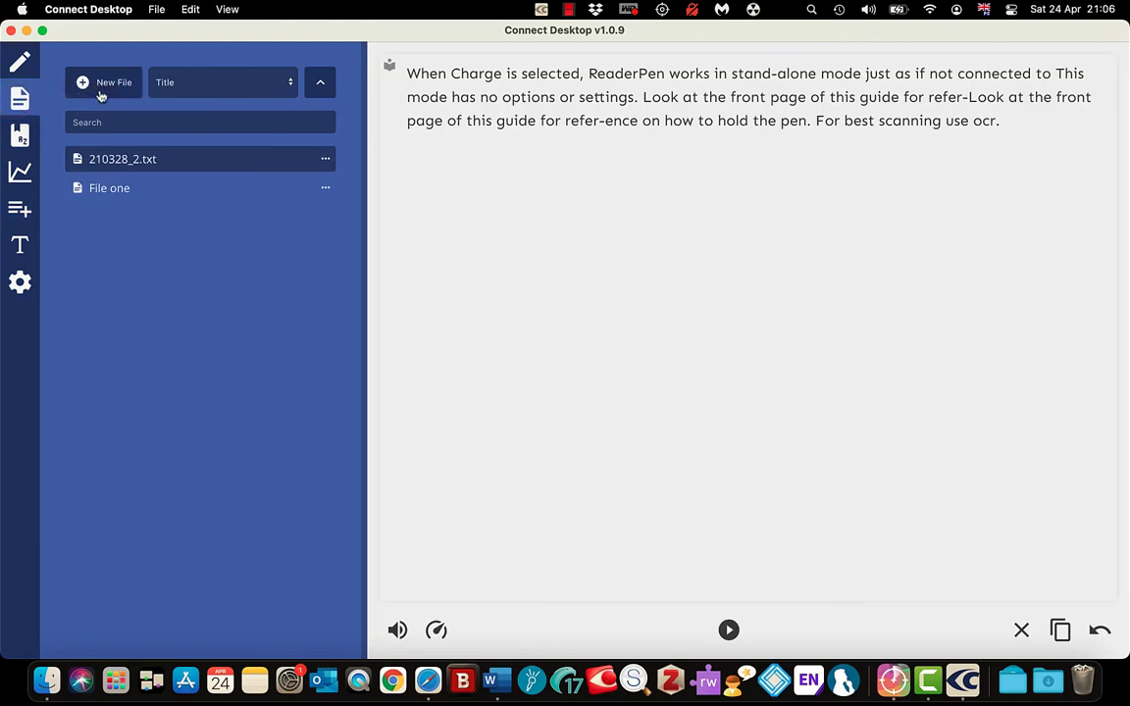
{"action": "left_click", "coordinate": [20, 209]}
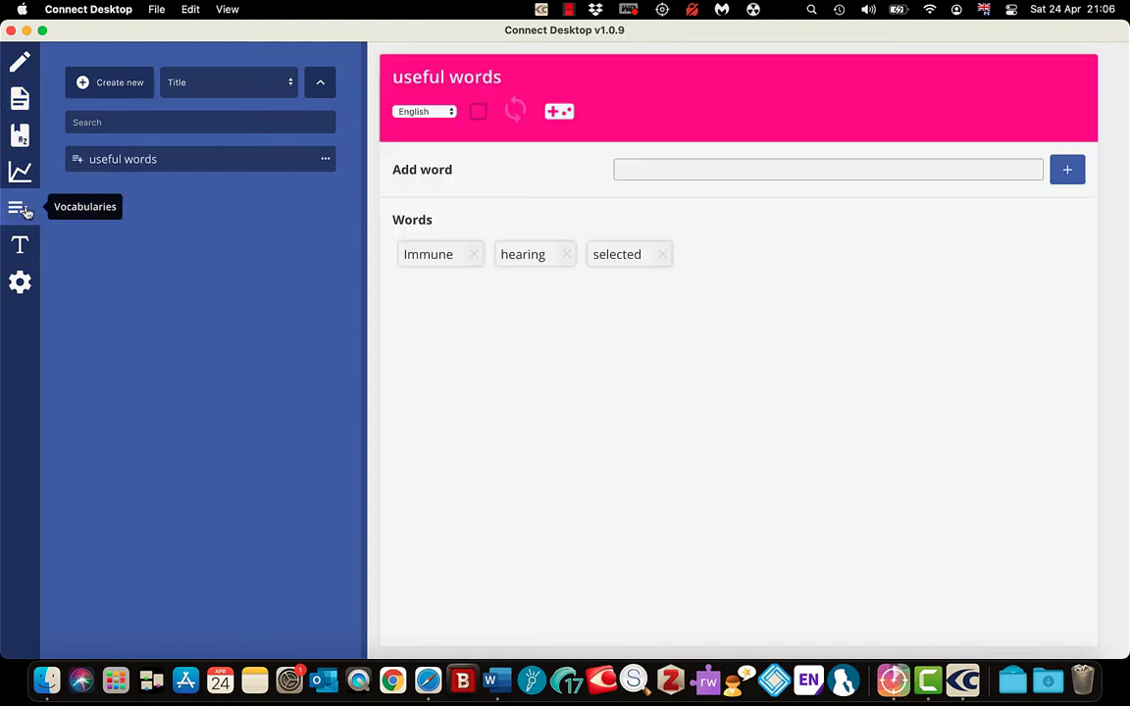
{"action": "left_click", "coordinate": [111, 84]}
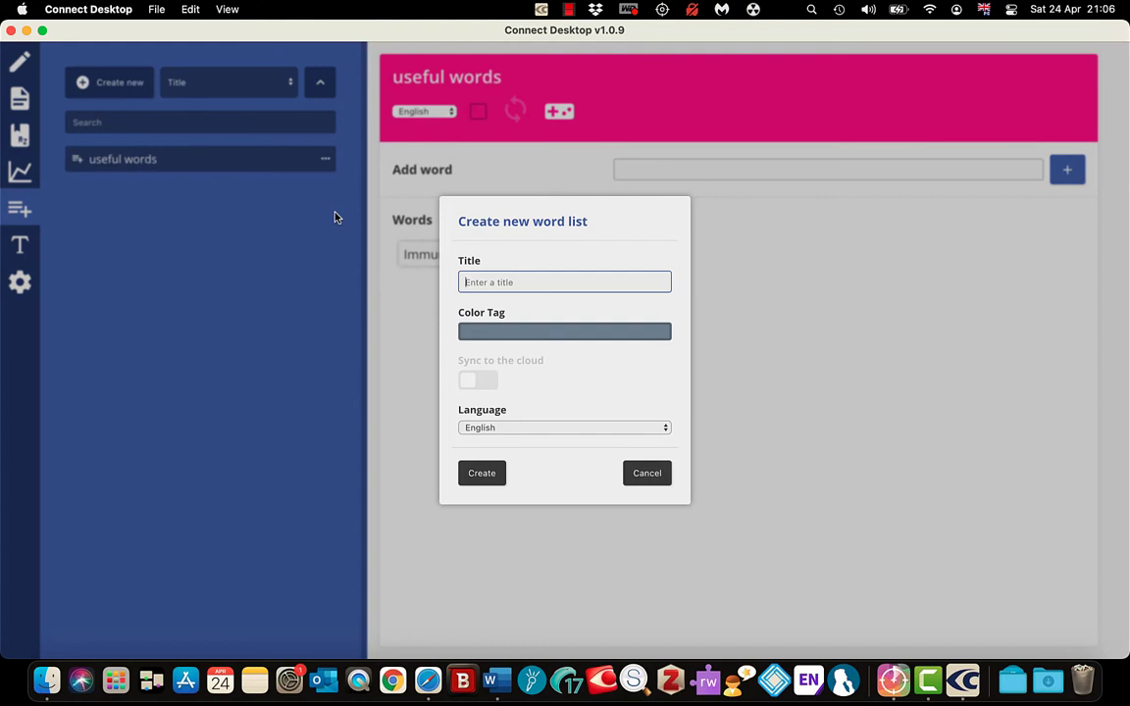
{"action": "left_click", "coordinate": [575, 472]}
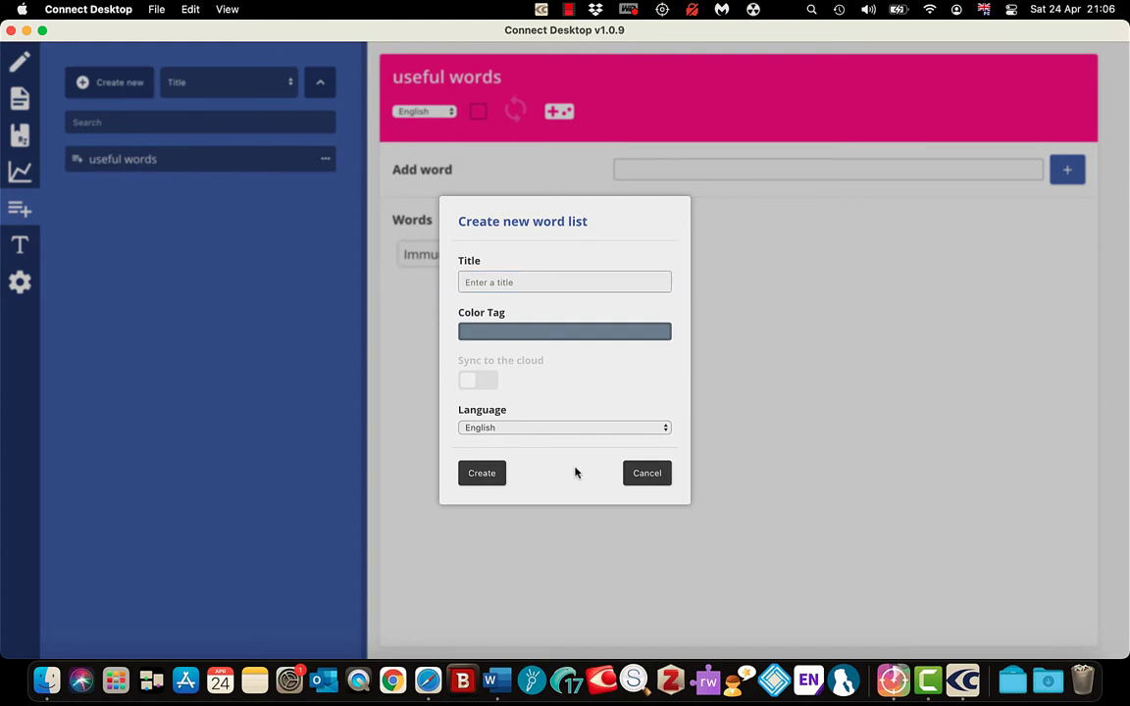
{"action": "left_click", "coordinate": [647, 473]}
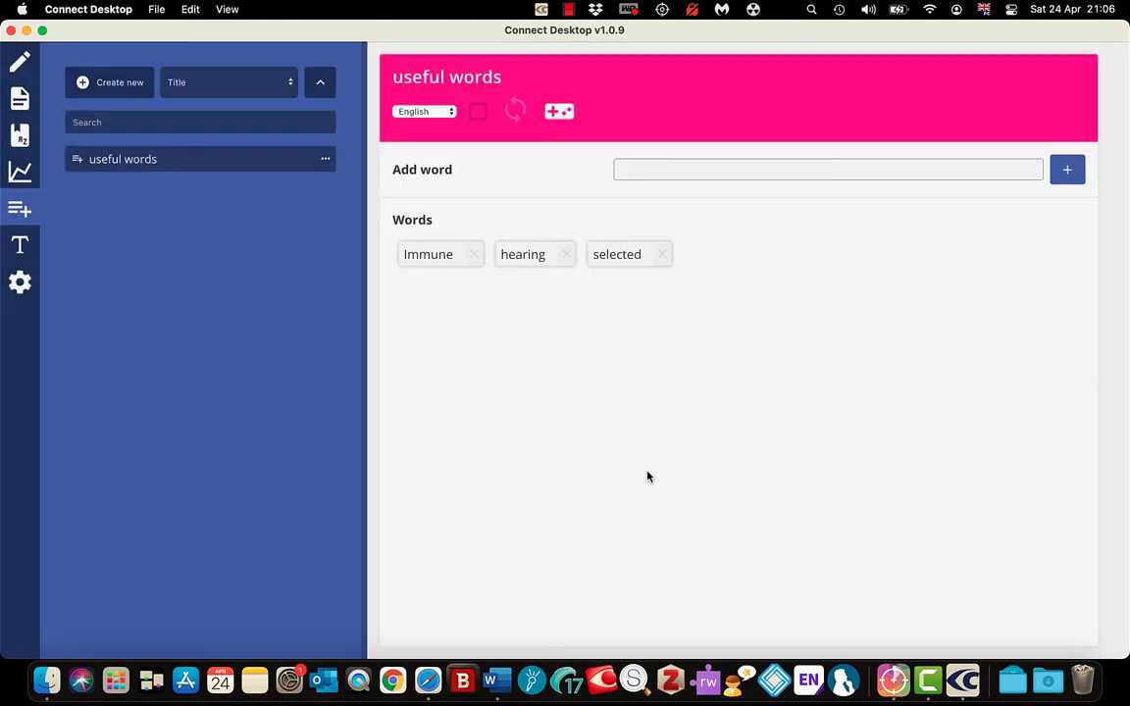
{"action": "left_click", "coordinate": [324, 159]}
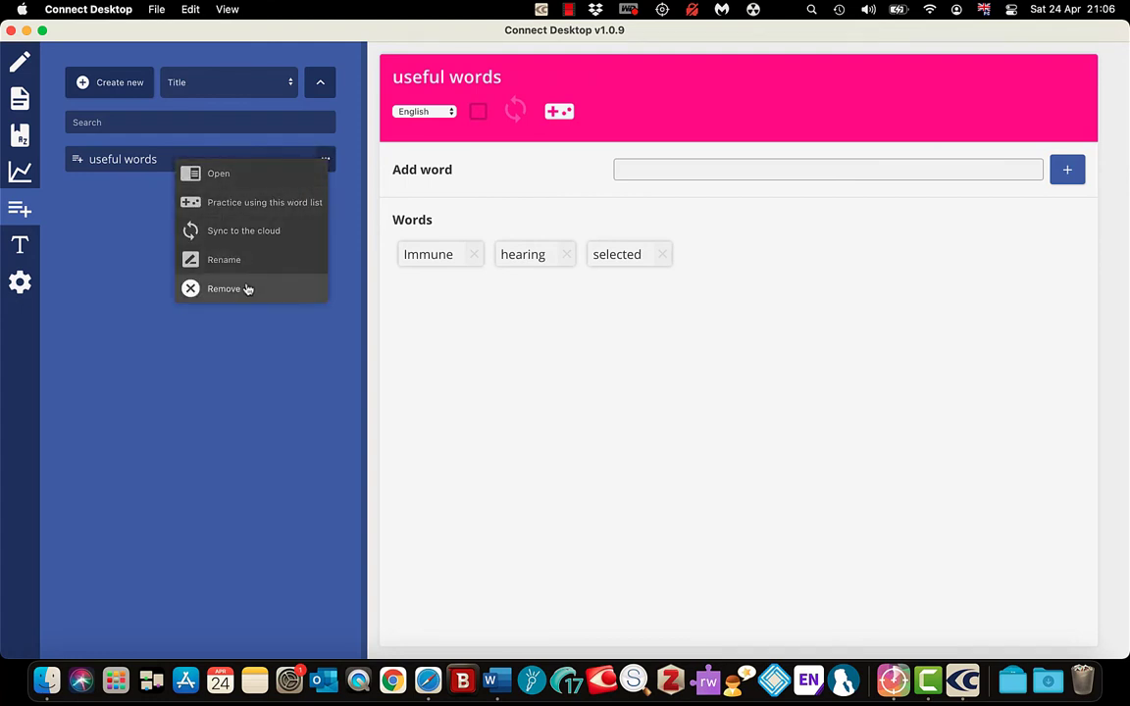
{"action": "left_click", "coordinate": [251, 375]}
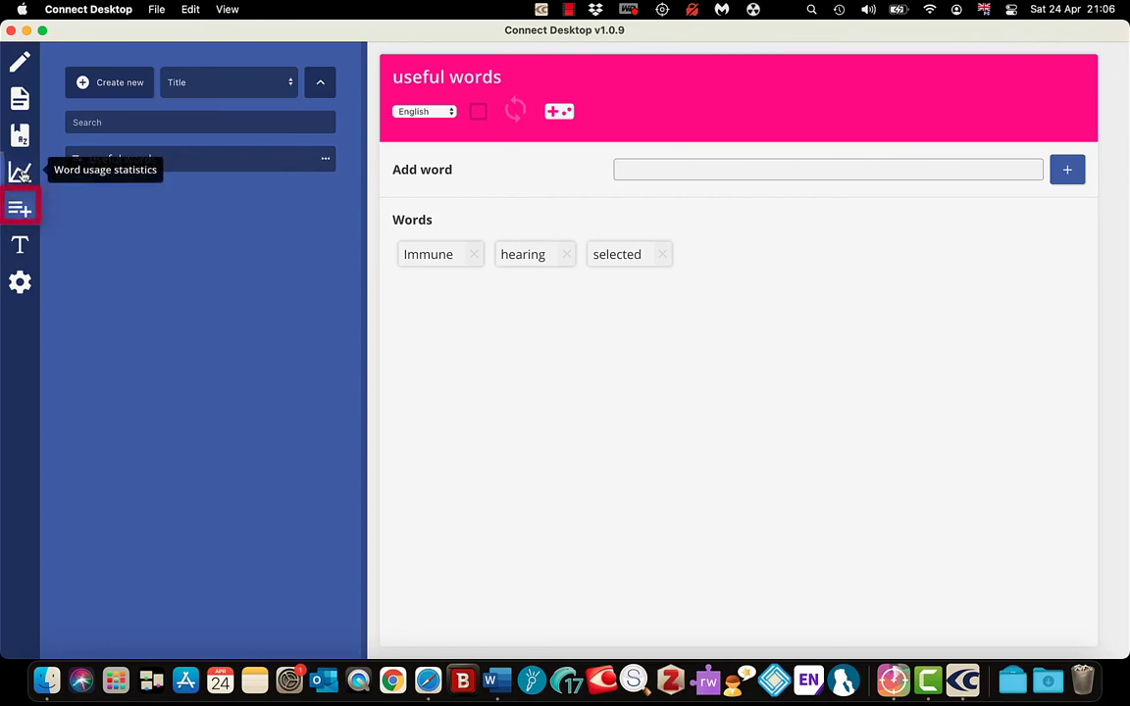
- Import Stastistic_File.txt from the Untitled 1 drive into the word usage statistics under the title "Stat 1"
{"action": "left_click", "coordinate": [22, 173]}
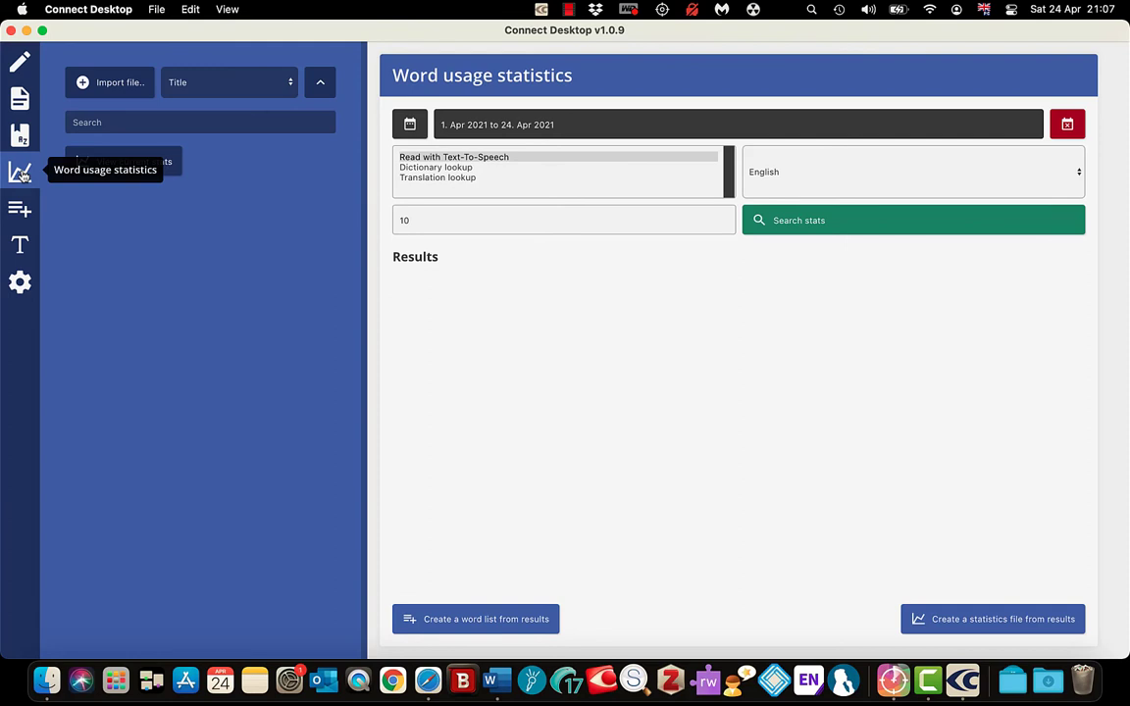
{"action": "left_click", "coordinate": [91, 85]}
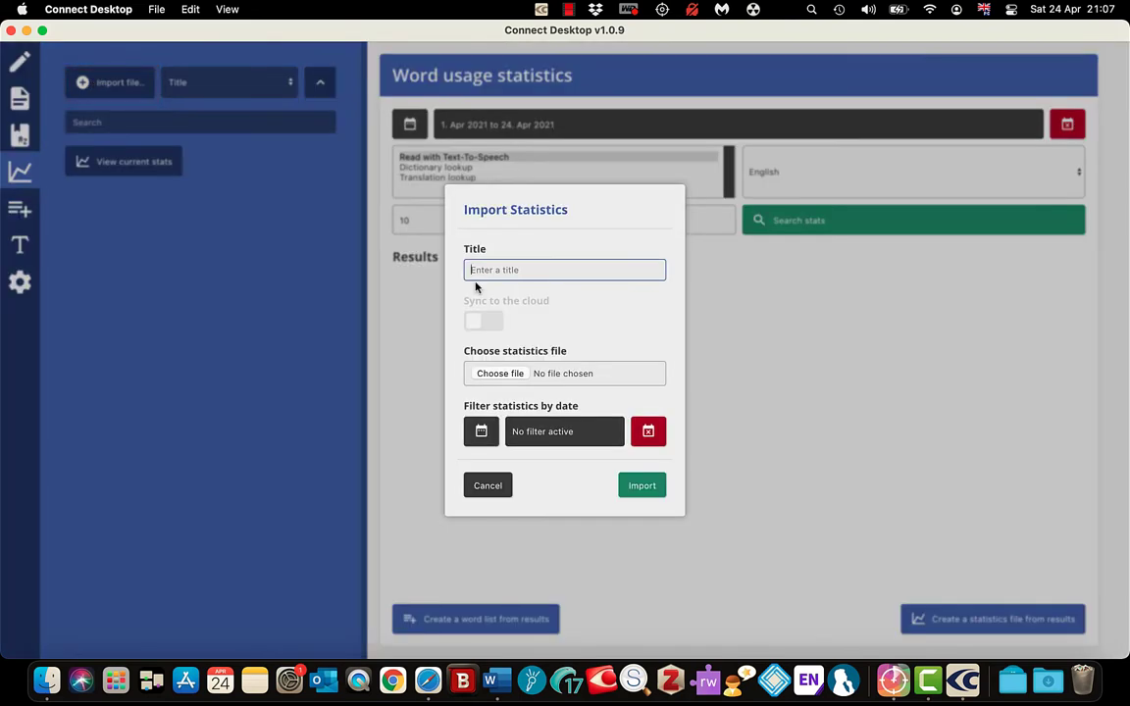
{"action": "type", "text": "Stat 1"}
{"action": "mouse_move", "coordinate": [495, 329]}
{"action": "left_click", "coordinate": [497, 373]}
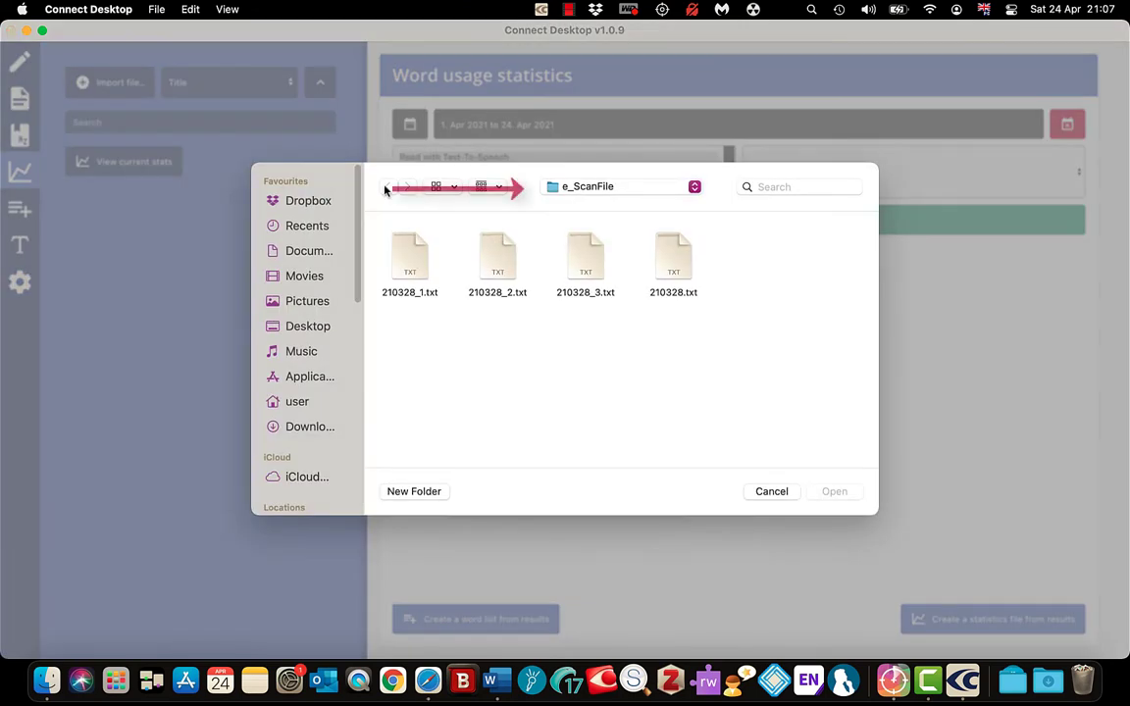
{"action": "left_click", "coordinate": [695, 187]}
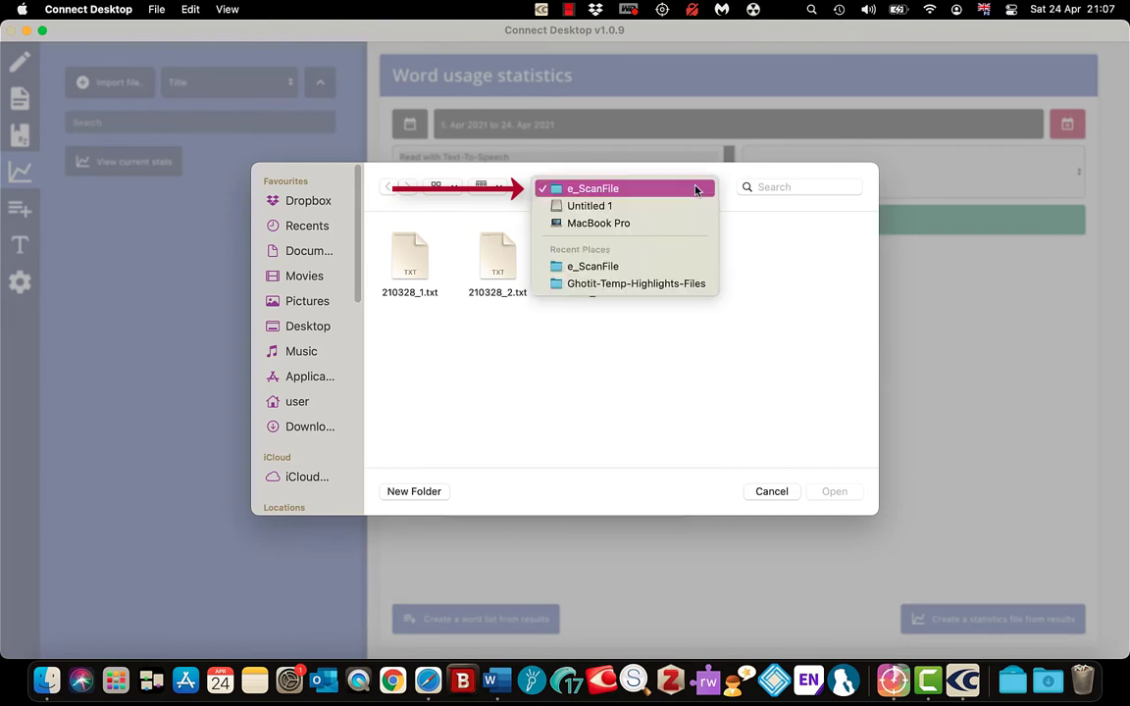
{"action": "left_click", "coordinate": [685, 206]}
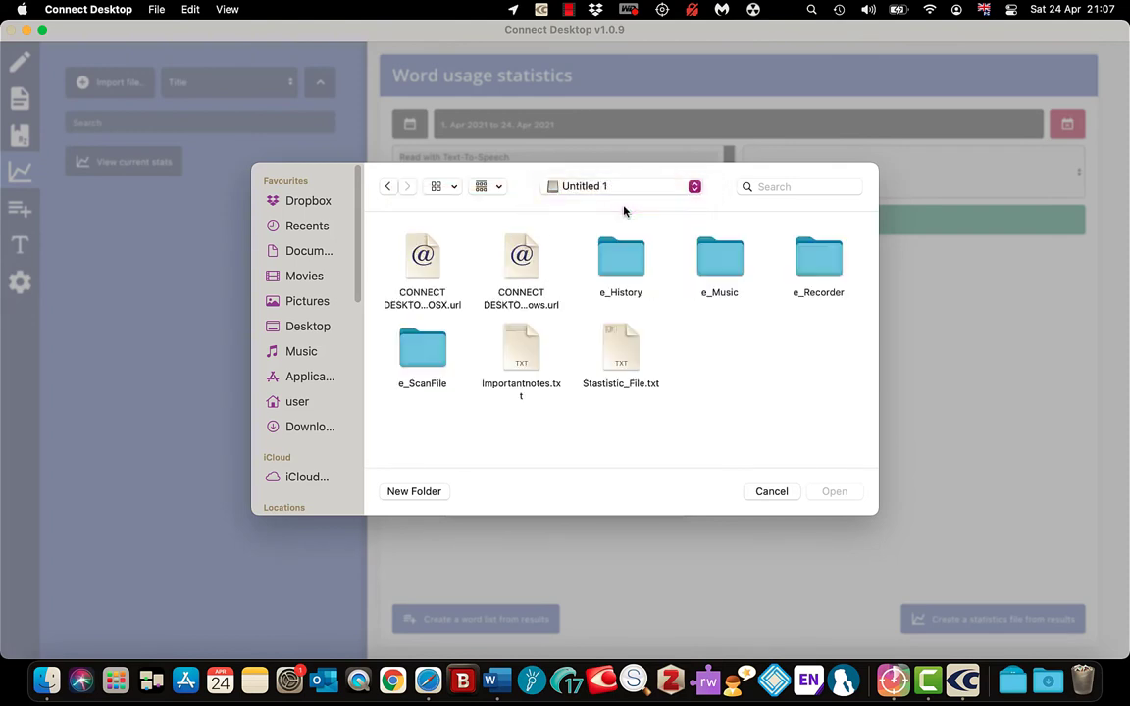
{"action": "left_click", "coordinate": [620, 341]}
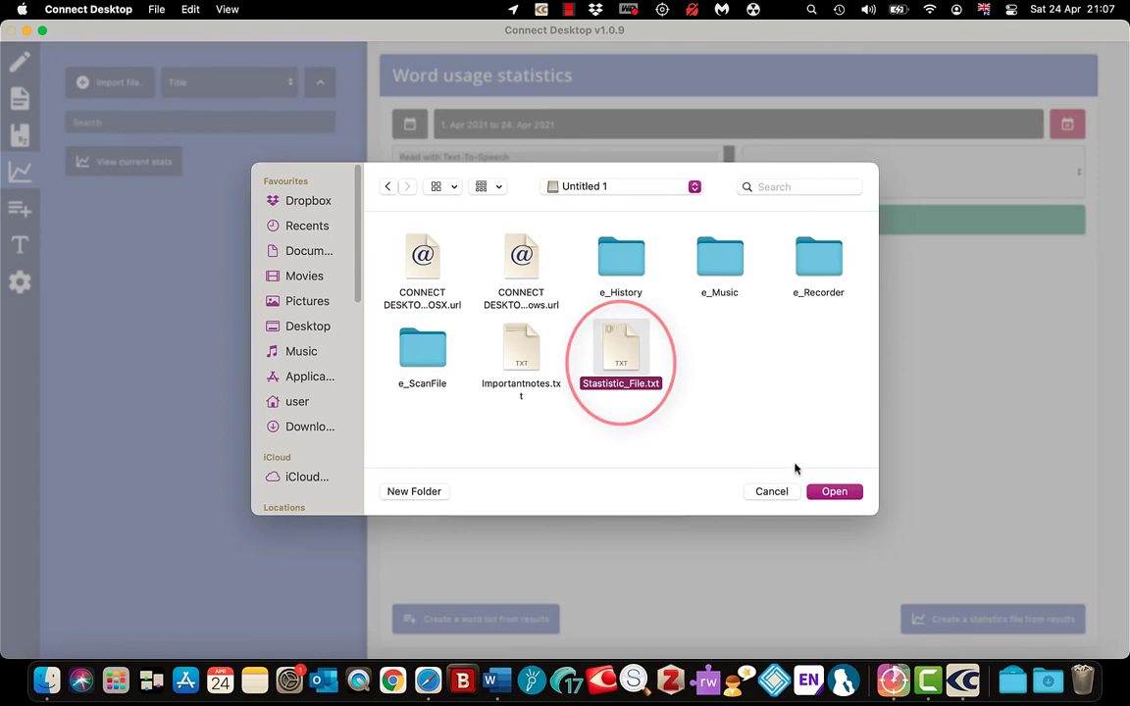
{"action": "left_click", "coordinate": [832, 491]}
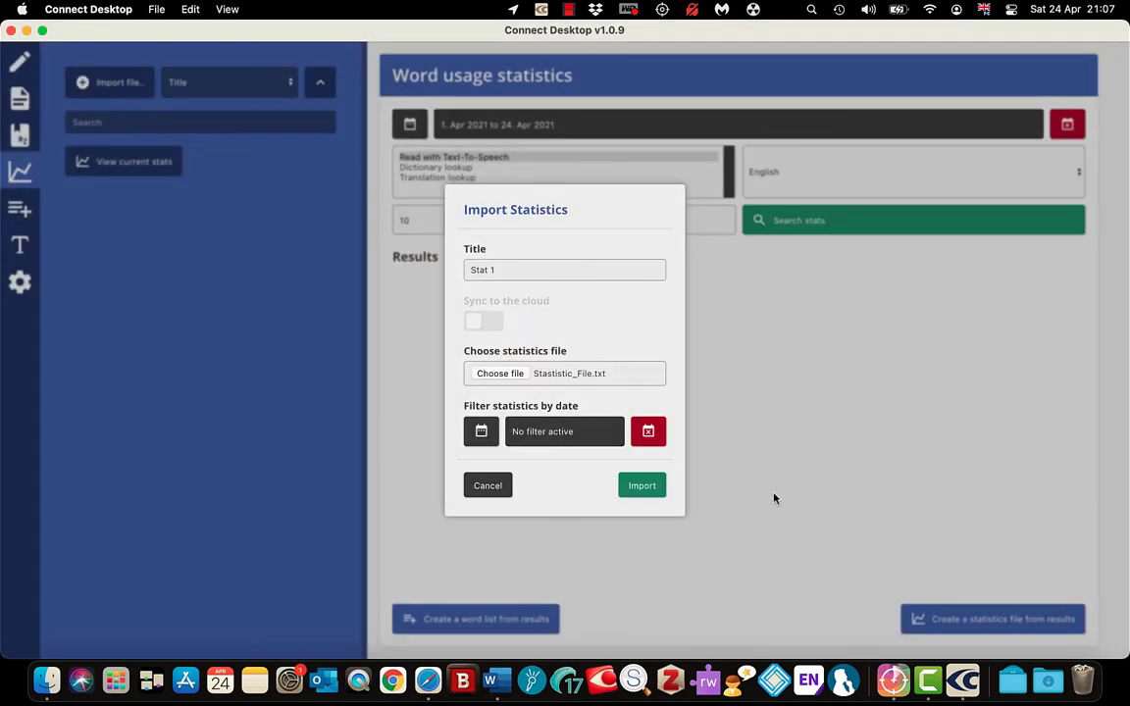
{"action": "left_click", "coordinate": [643, 485]}
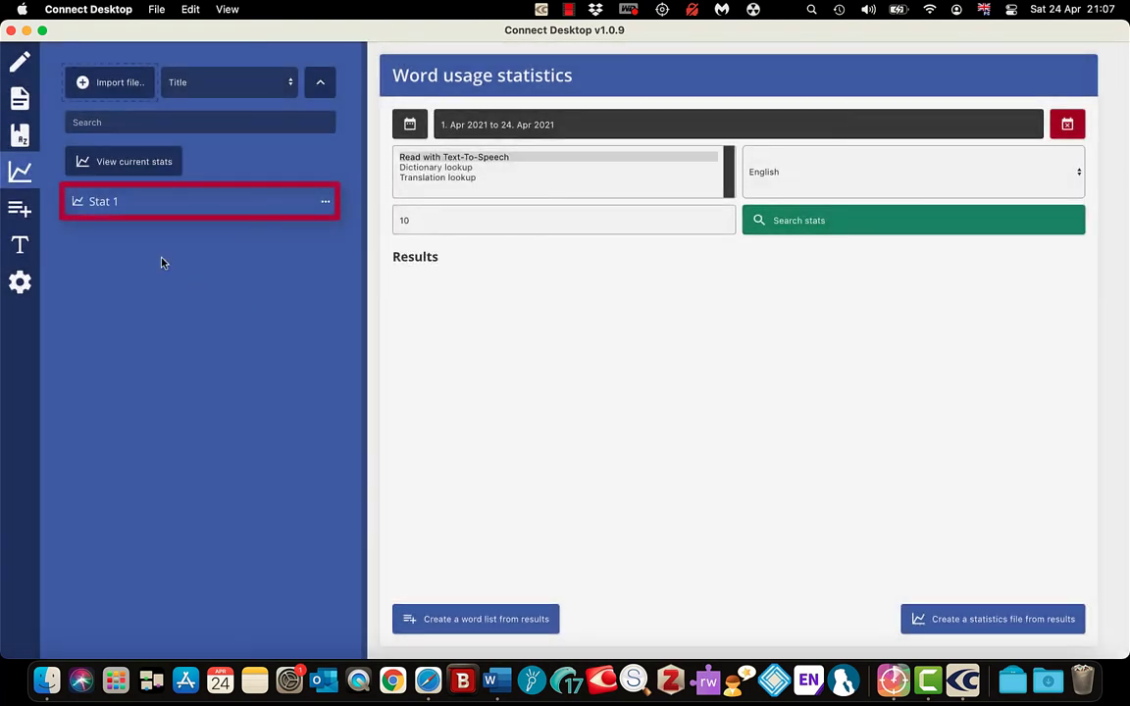
- Open the "Stat 1" statistics and list their English dictionary lookup words
{"action": "left_click", "coordinate": [106, 203]}
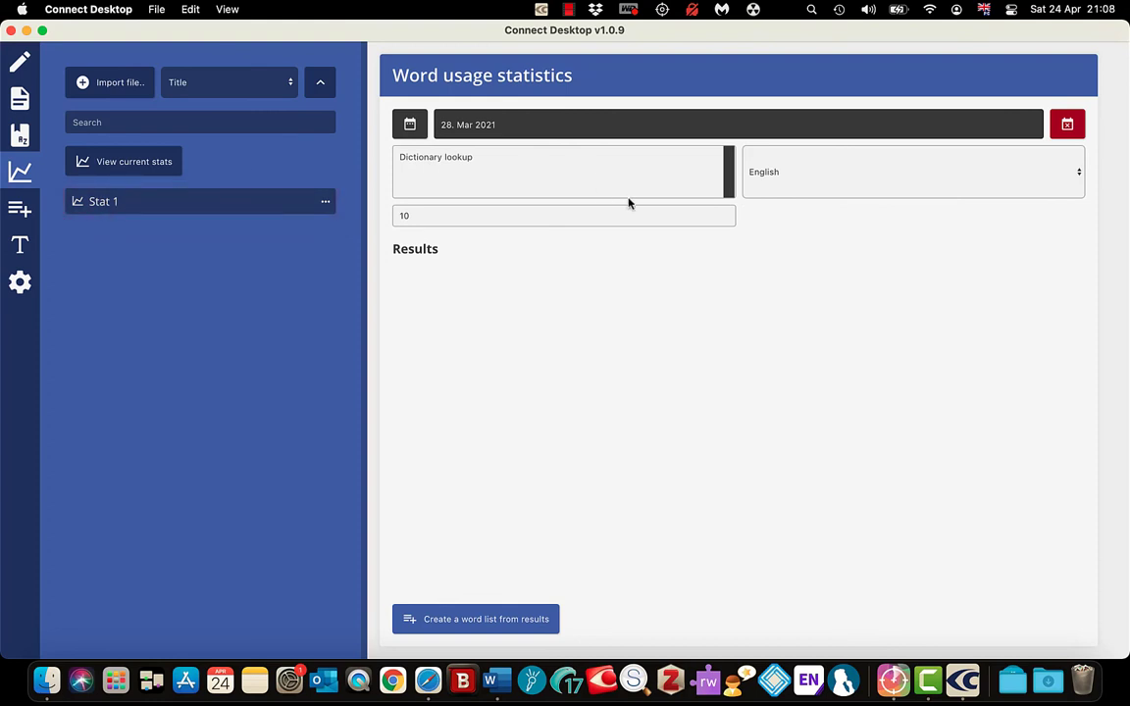
{"action": "left_click", "coordinate": [814, 170]}
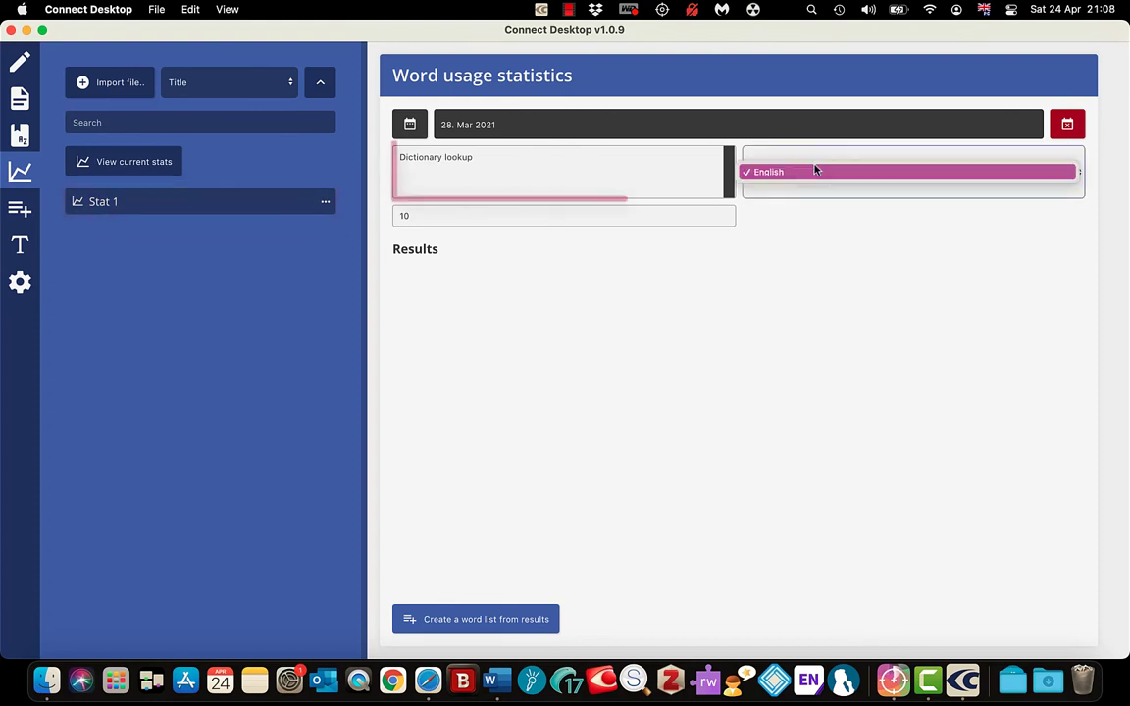
{"action": "left_click", "coordinate": [446, 163]}
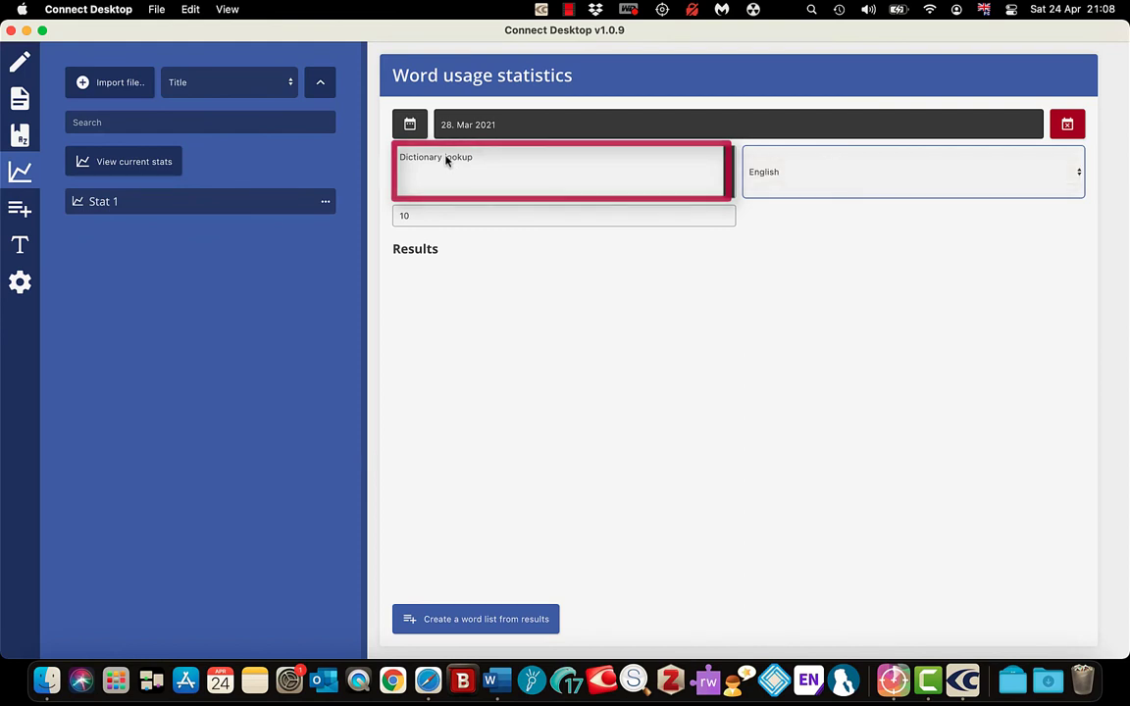
{"action": "left_click", "coordinate": [445, 158]}
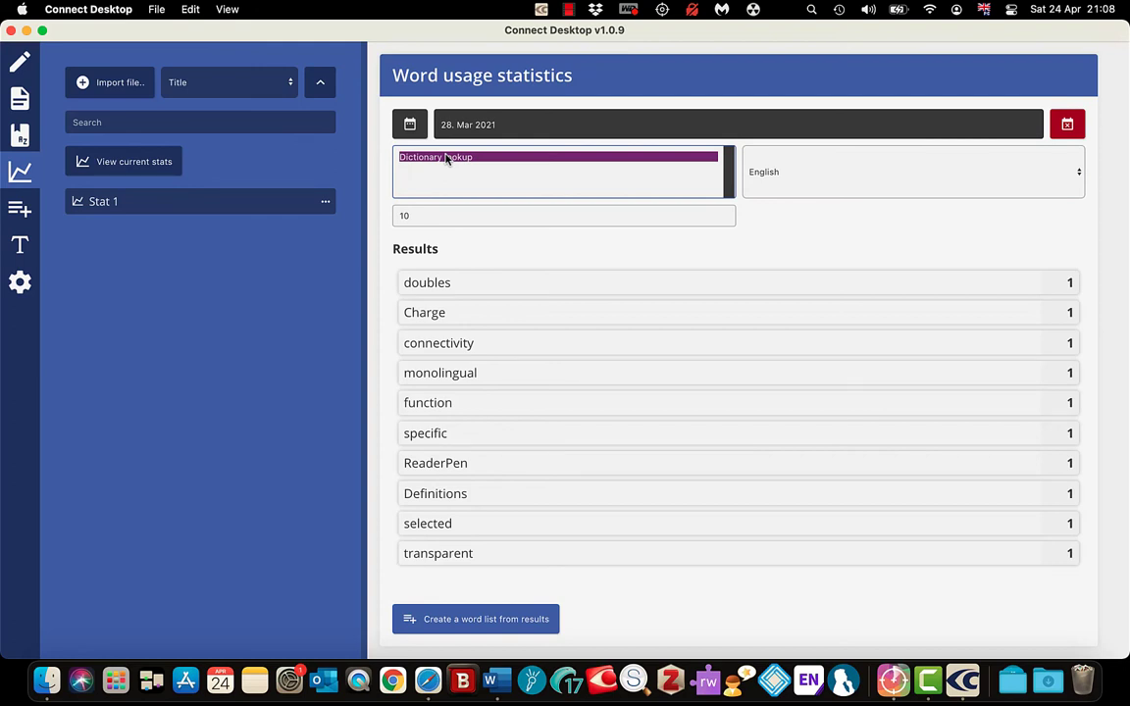
{"action": "left_click", "coordinate": [480, 284]}
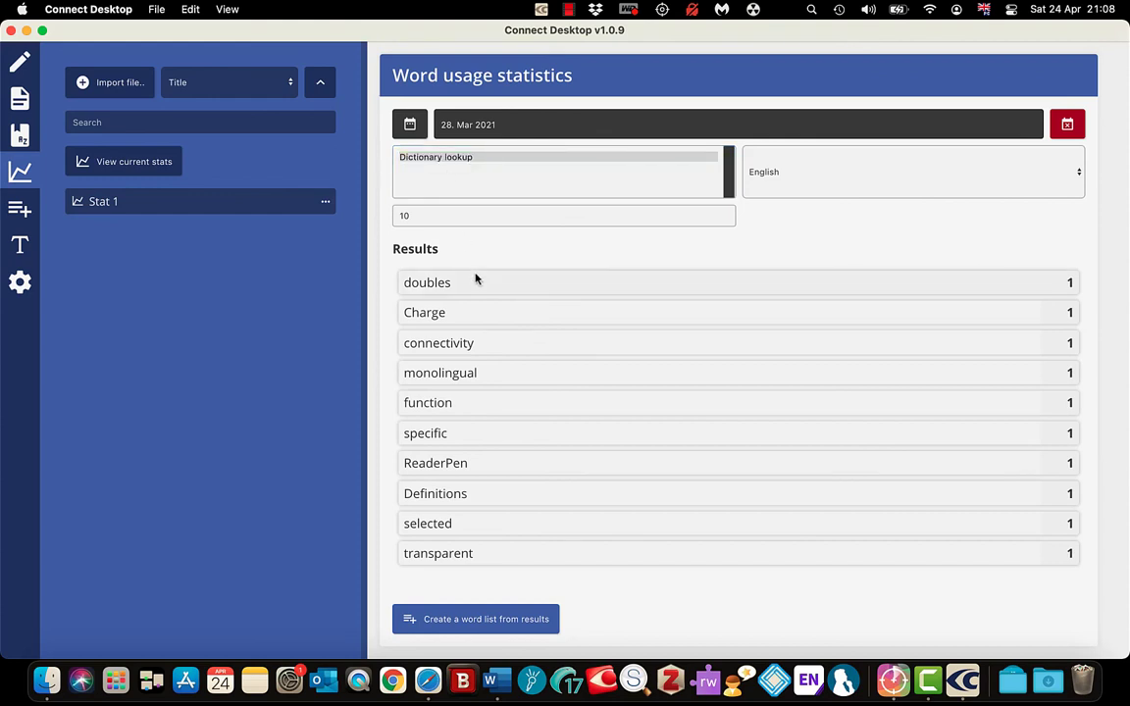
- Reduce the number of listed results to 7, then restore it to 10
{"action": "left_click", "coordinate": [724, 221]}
{"action": "left_click", "coordinate": [724, 220]}
{"action": "left_click", "coordinate": [724, 221]}
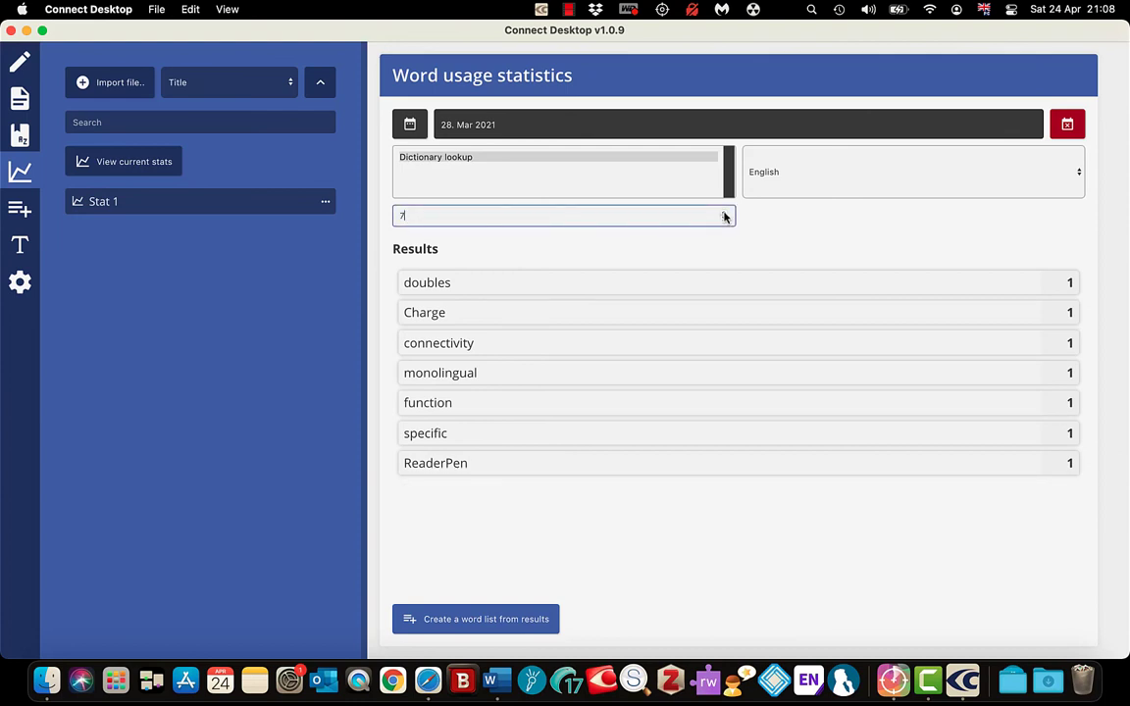
{"action": "left_click", "coordinate": [724, 211]}
{"action": "left_click", "coordinate": [724, 212]}
{"action": "left_click", "coordinate": [724, 212]}
{"action": "left_click", "coordinate": [724, 212]}
{"action": "left_click", "coordinate": [724, 220]}
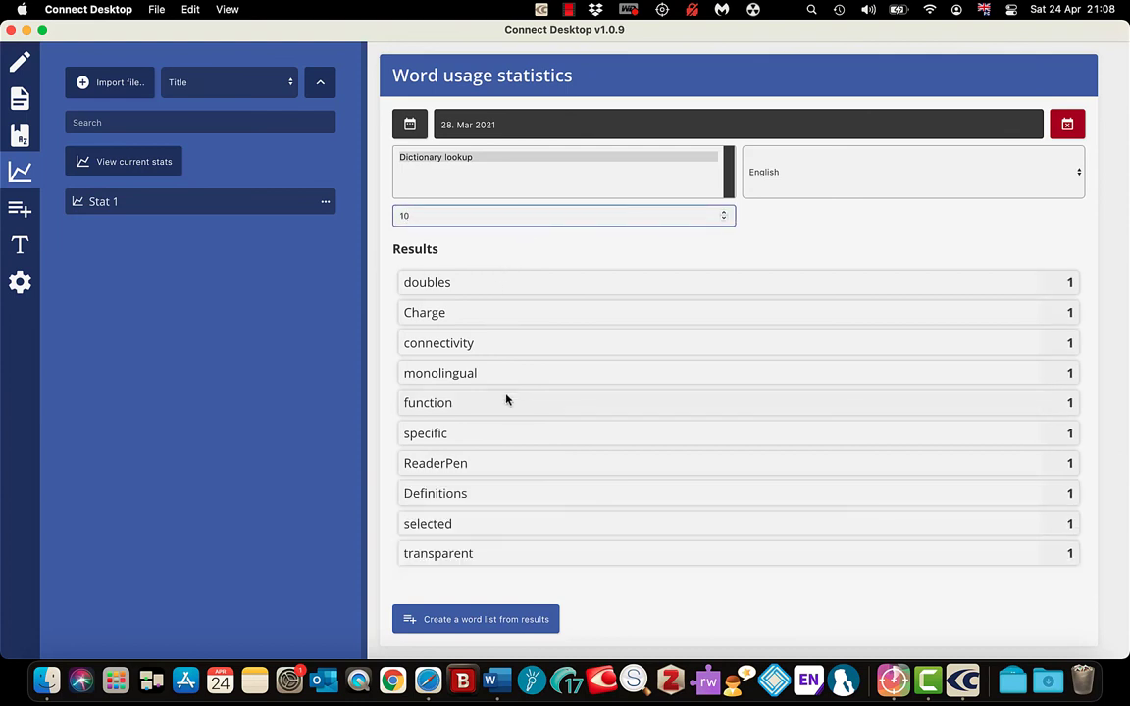
{"action": "left_click", "coordinate": [491, 244]}
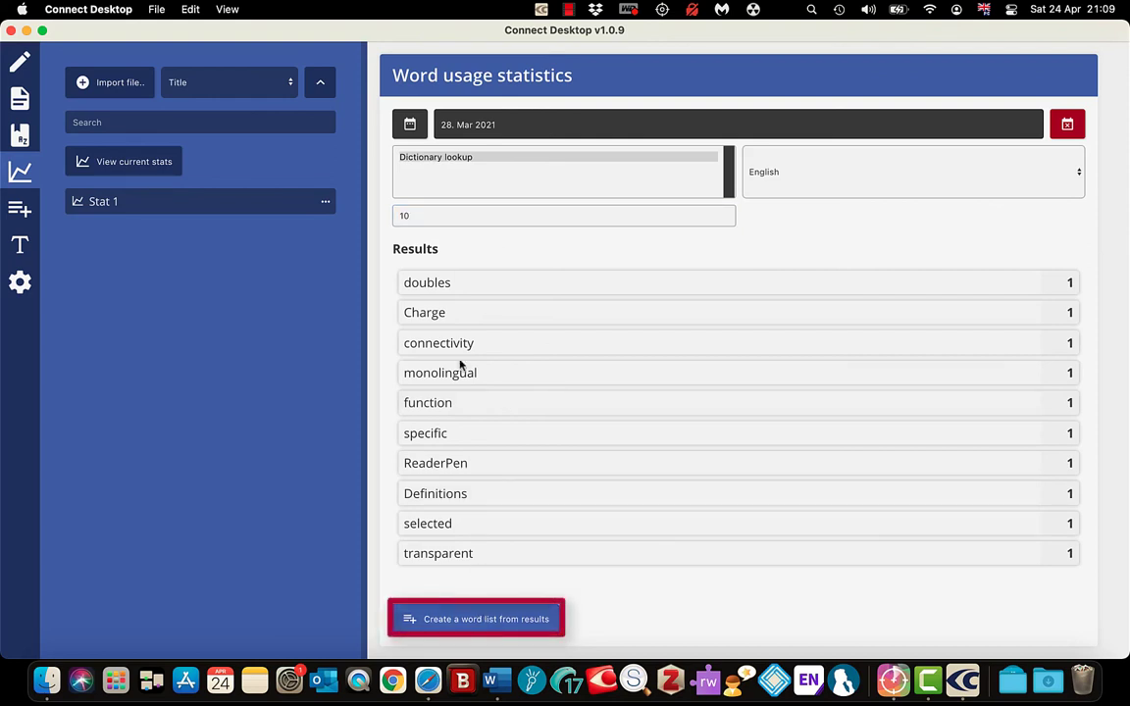
- Add all the listed lookup results to a new English word list titled "Word i struggle with" and open that list in the vocabularies
{"action": "right_click", "coordinate": [429, 282]}
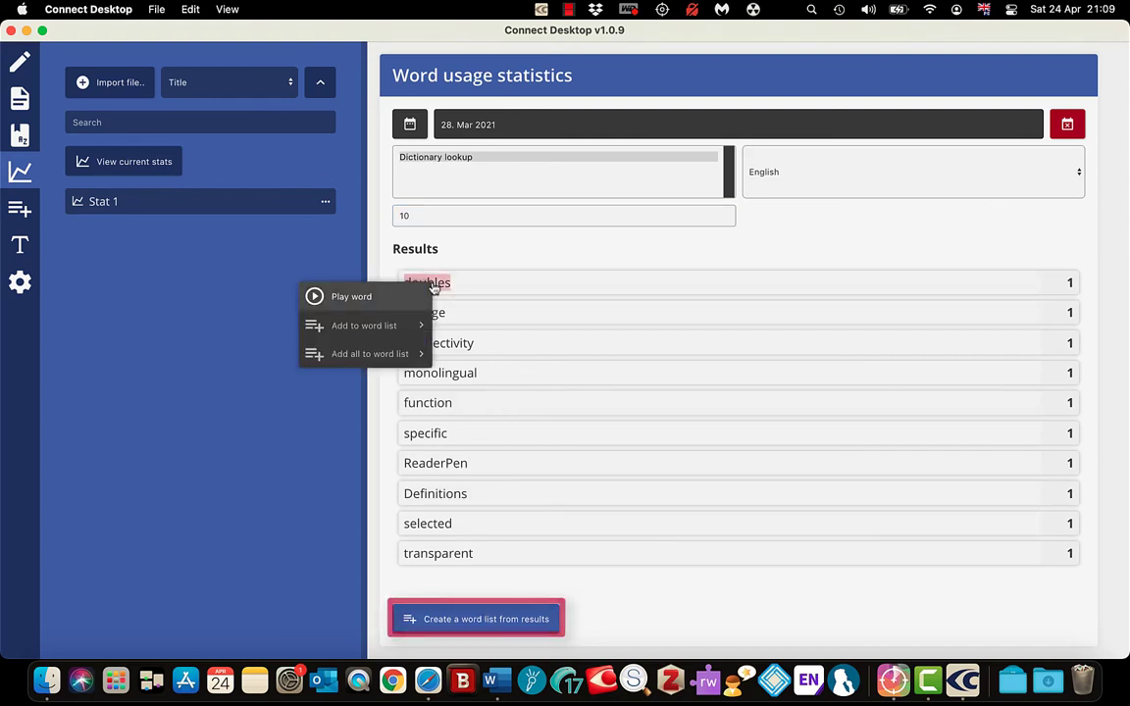
{"action": "mouse_move", "coordinate": [390, 329]}
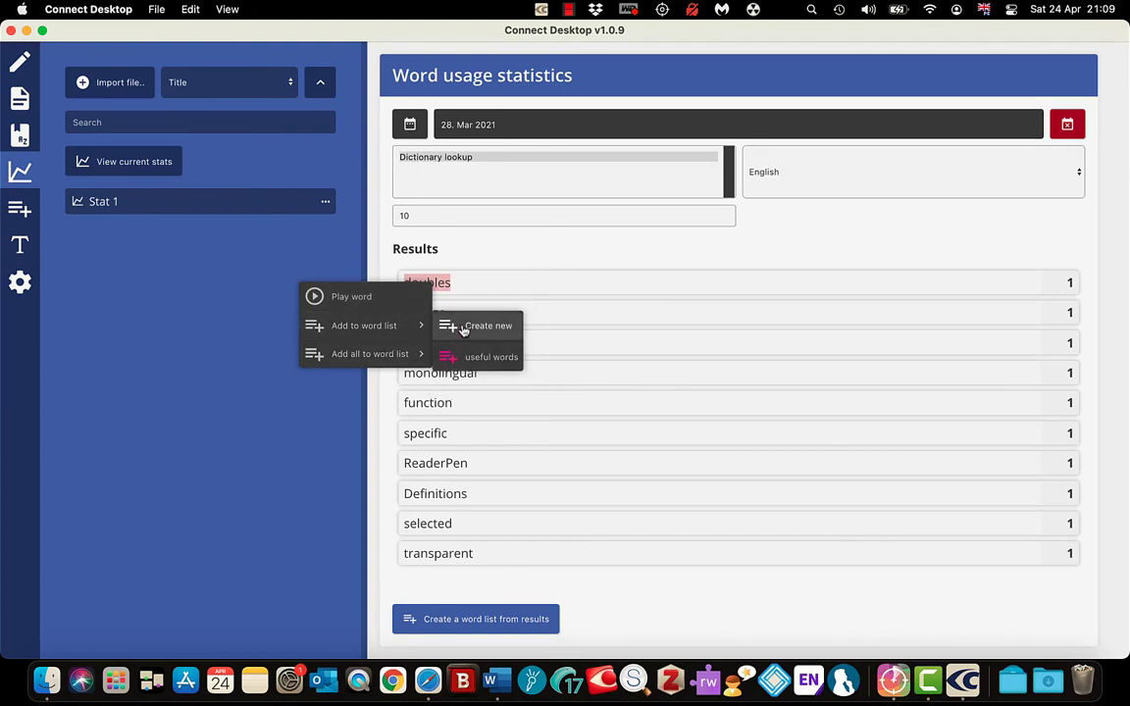
{"action": "mouse_move", "coordinate": [397, 354]}
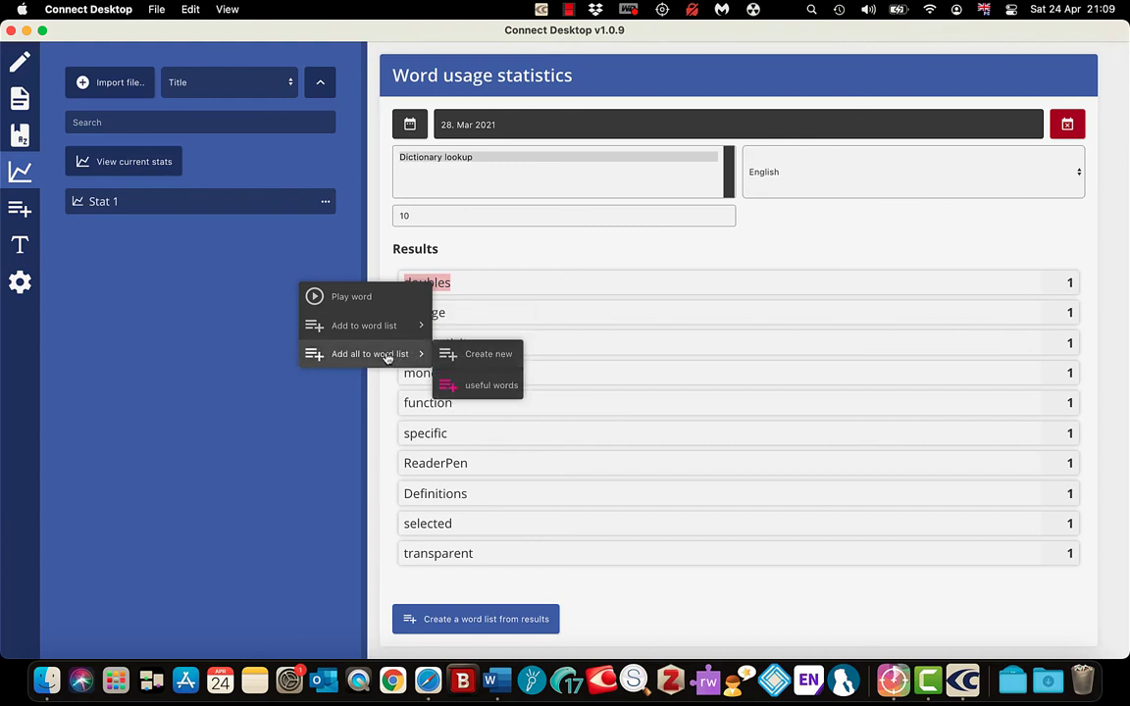
{"action": "left_click", "coordinate": [479, 359]}
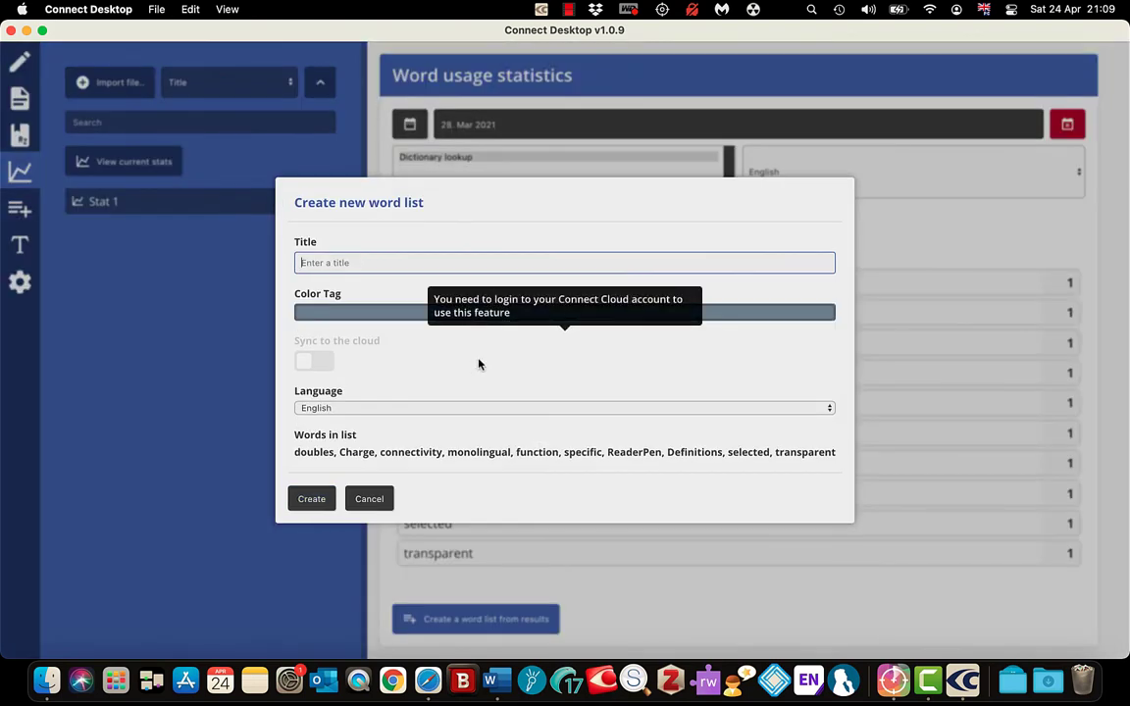
{"action": "type", "text": "Word i struggle with"}
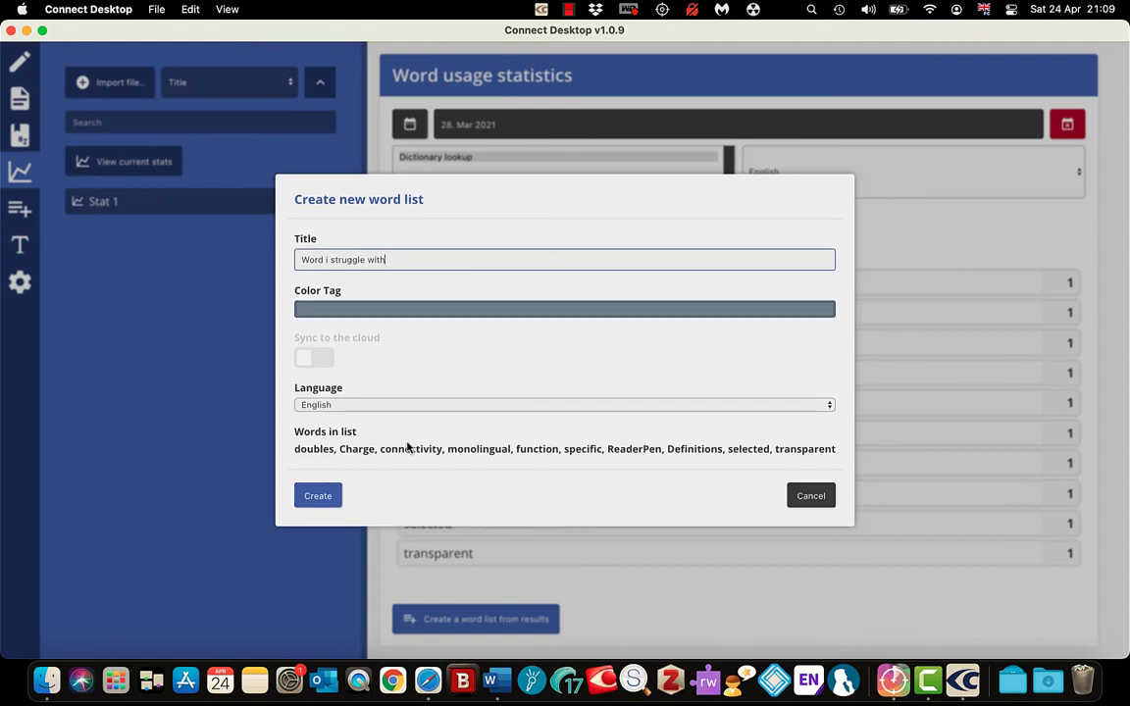
{"action": "left_click", "coordinate": [318, 499]}
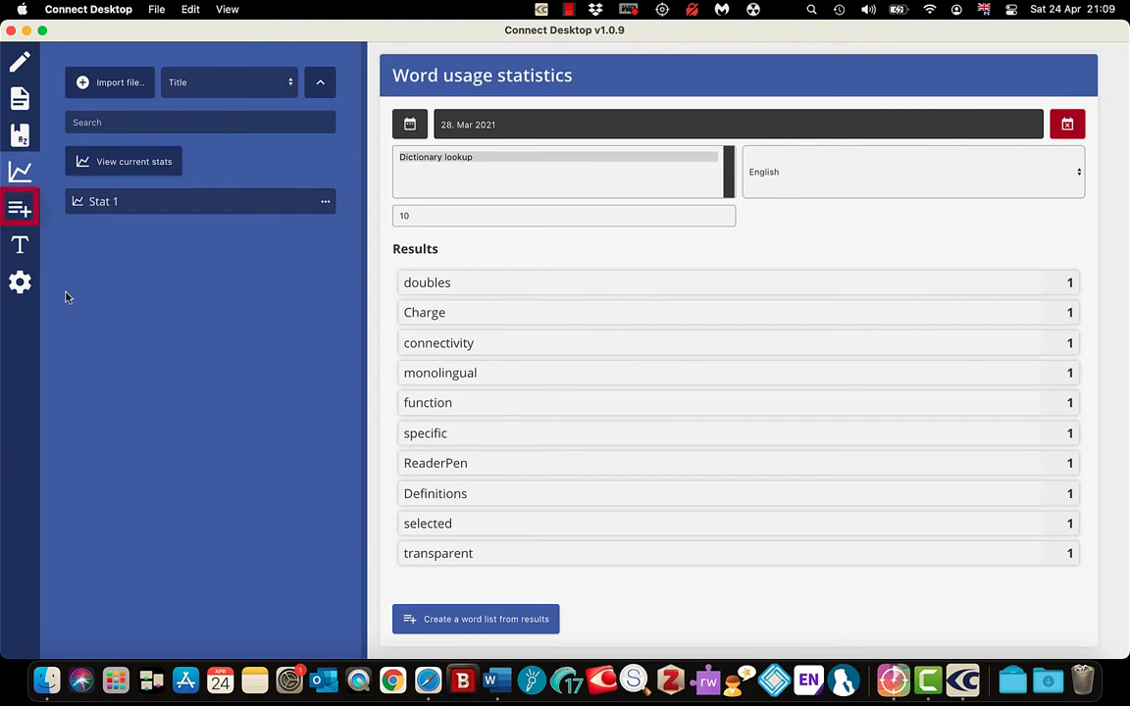
{"action": "left_click", "coordinate": [21, 209]}
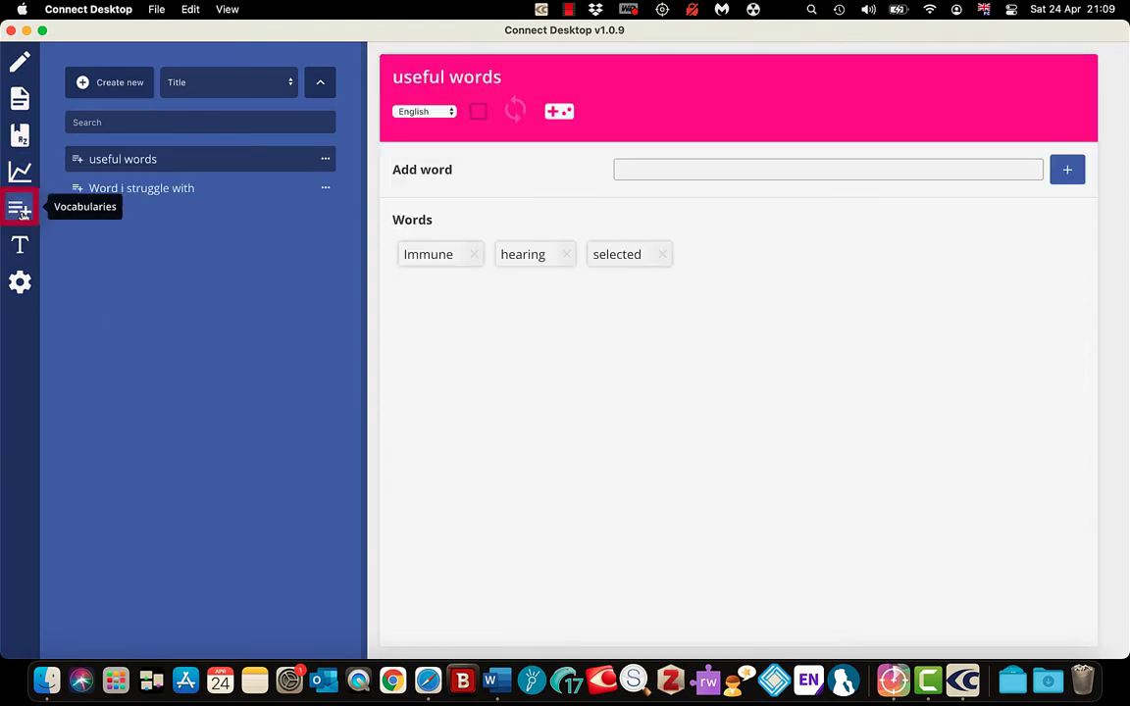
{"action": "left_click", "coordinate": [167, 194]}
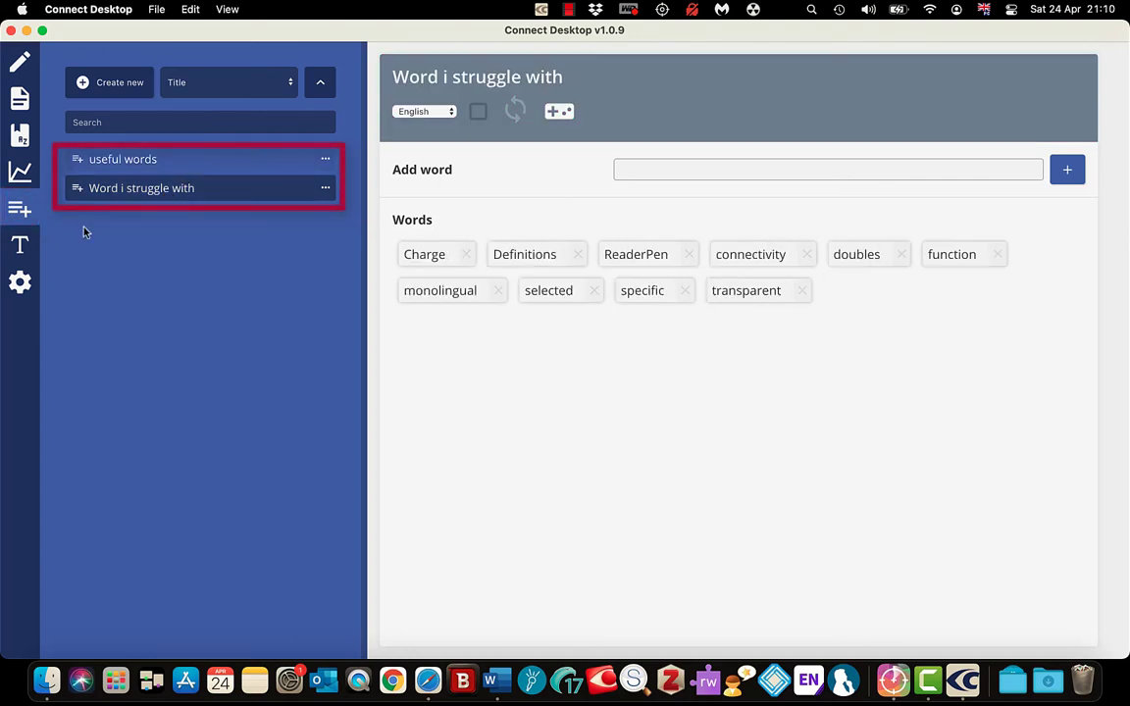
- Try the dark theme on the reading text, and switch the text to the white theme
{"action": "left_click", "coordinate": [21, 244]}
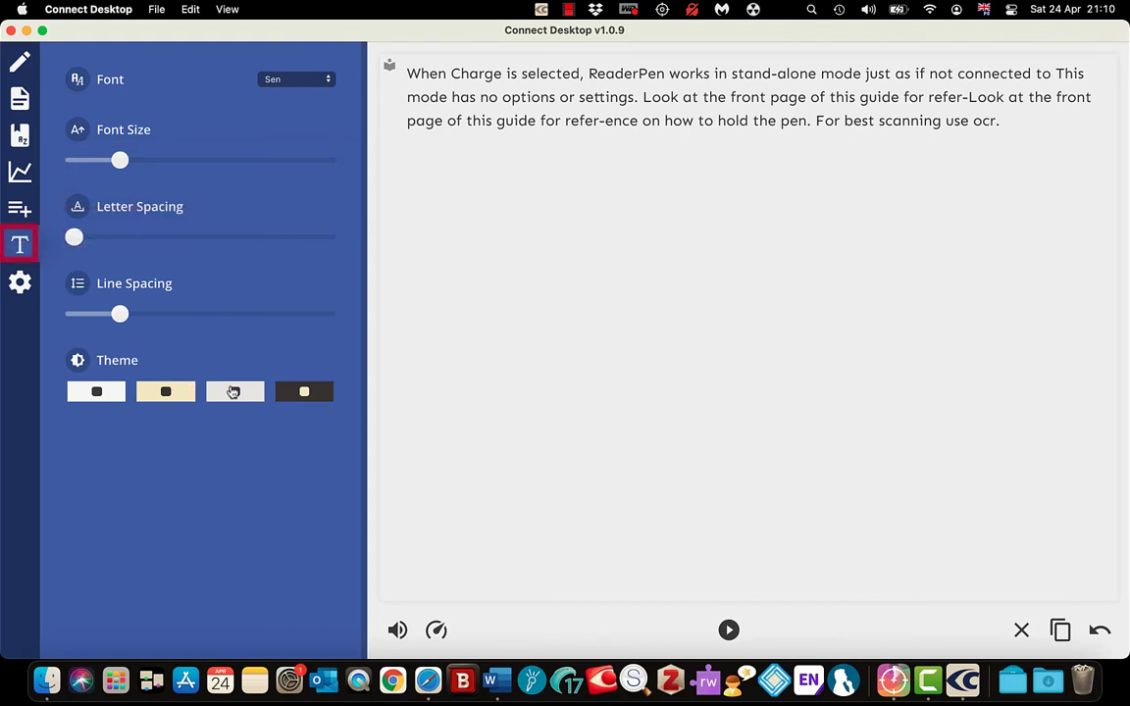
{"action": "left_click", "coordinate": [300, 392]}
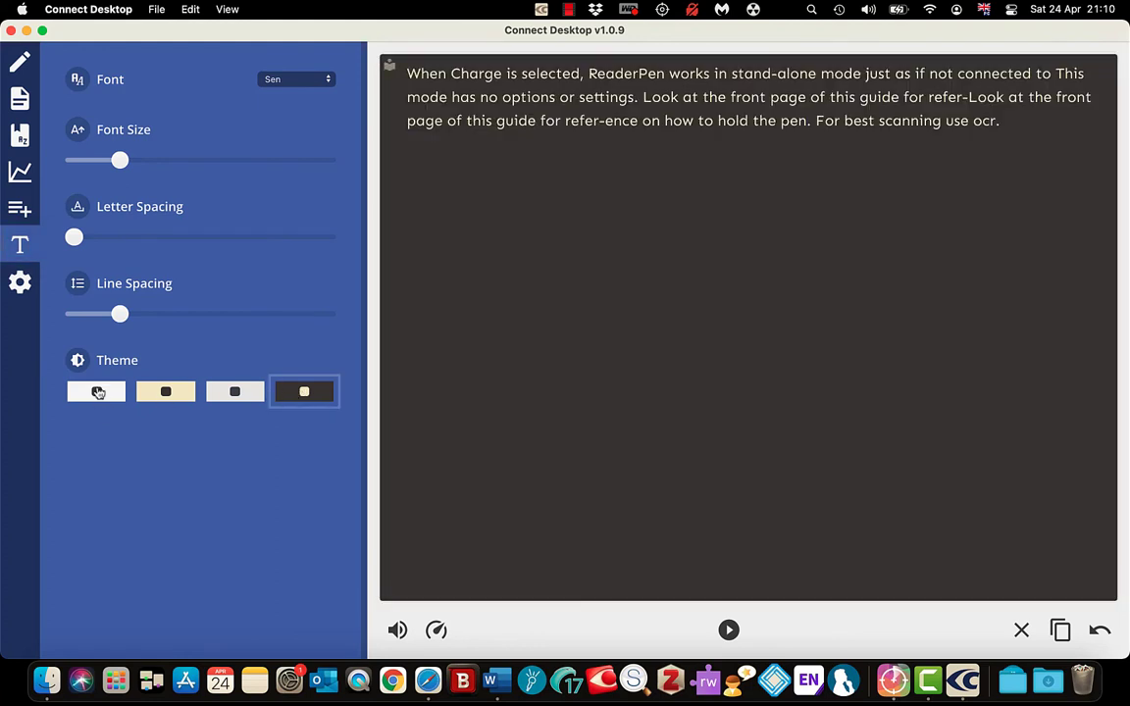
{"action": "left_click", "coordinate": [95, 392]}
- Review the voice, application, accessibility, text scanning and text-to-speech settings, and return to the reading text
{"action": "left_click", "coordinate": [20, 282]}
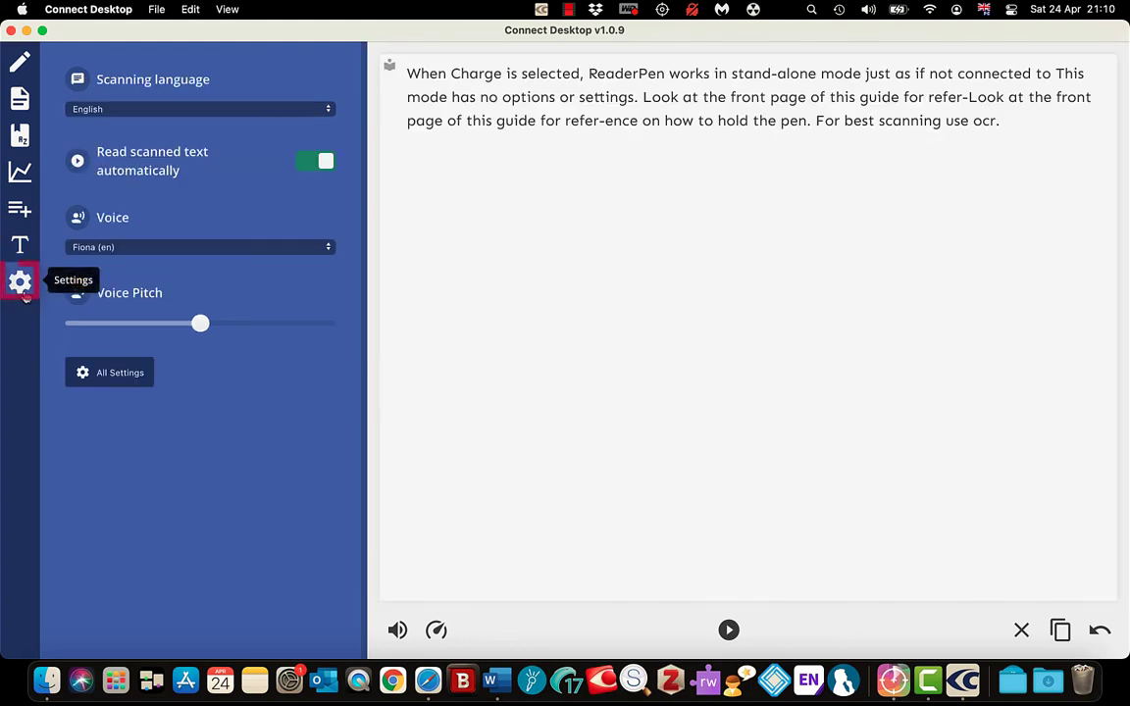
{"action": "left_click", "coordinate": [222, 247]}
{"action": "left_click", "coordinate": [223, 250]}
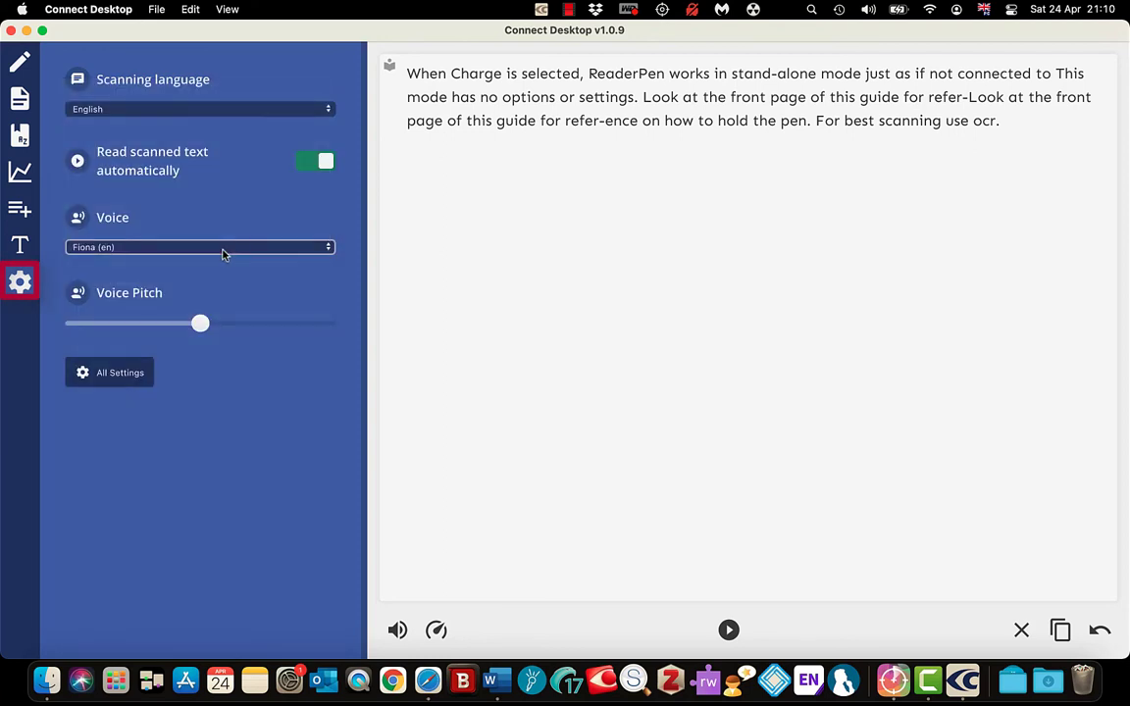
{"action": "left_click", "coordinate": [120, 372]}
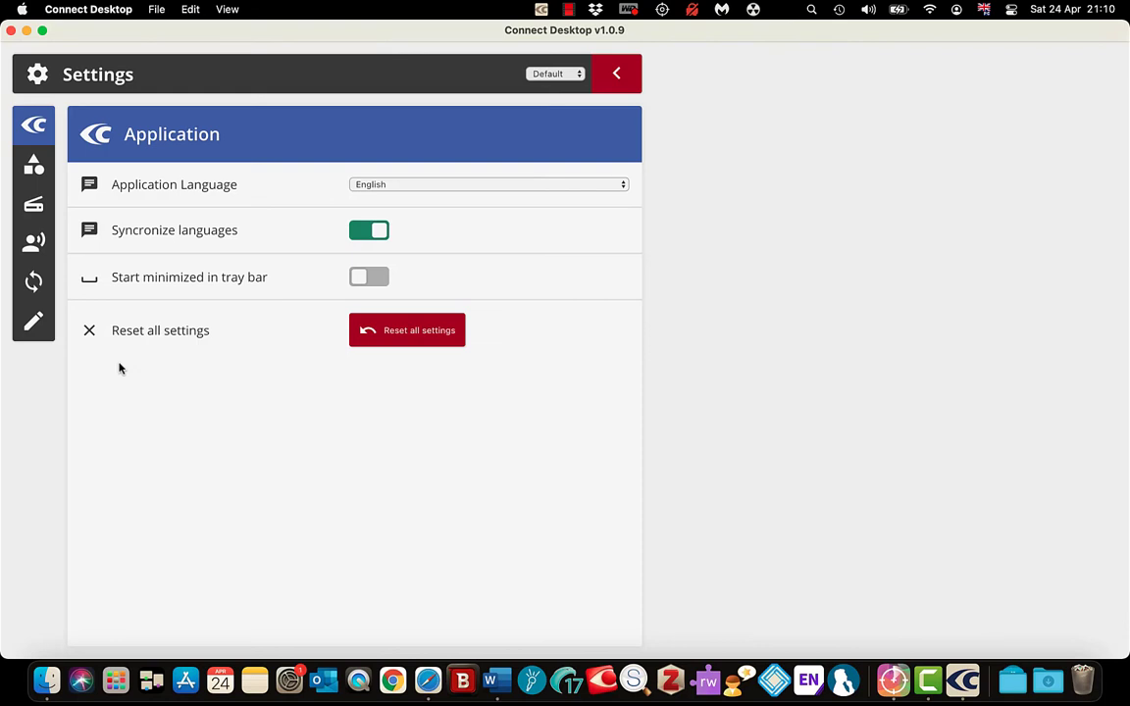
{"action": "left_click", "coordinate": [33, 167]}
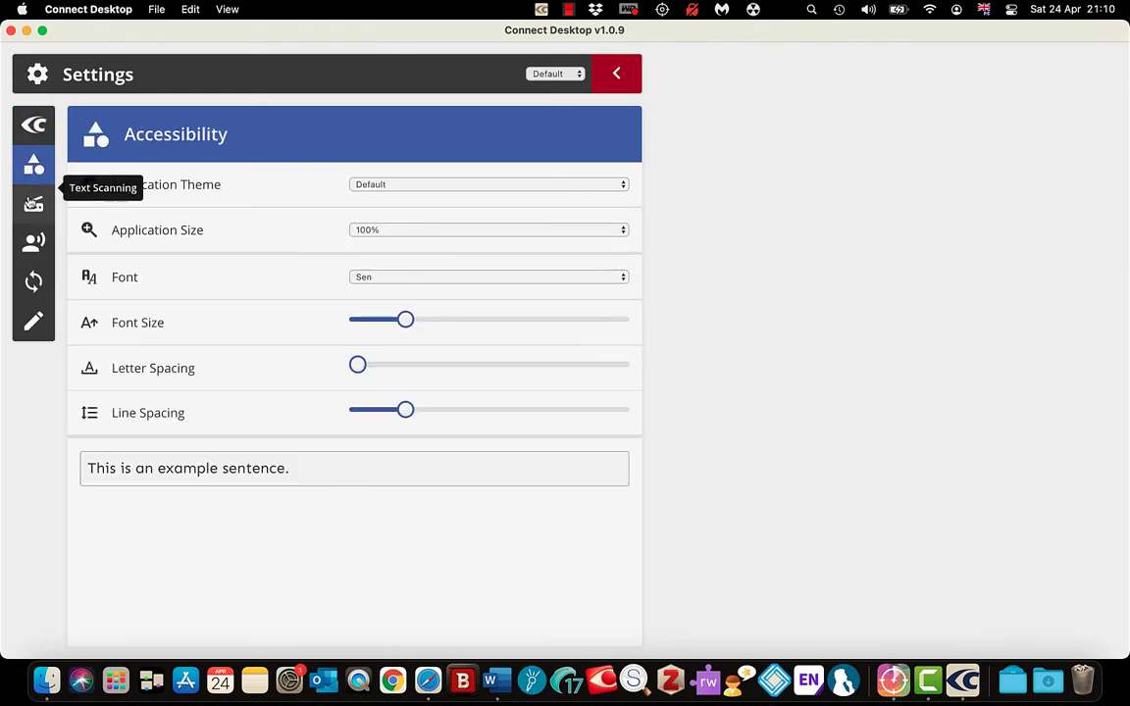
{"action": "left_click", "coordinate": [32, 204]}
{"action": "left_click", "coordinate": [33, 242]}
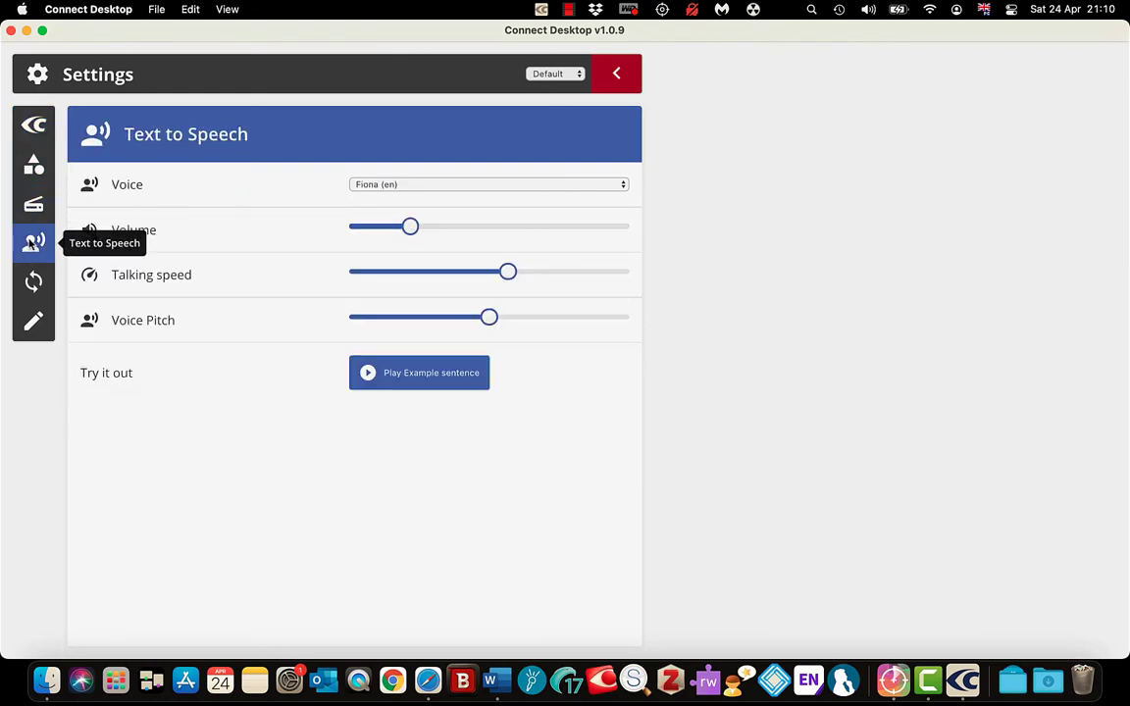
{"action": "left_click", "coordinate": [614, 77]}
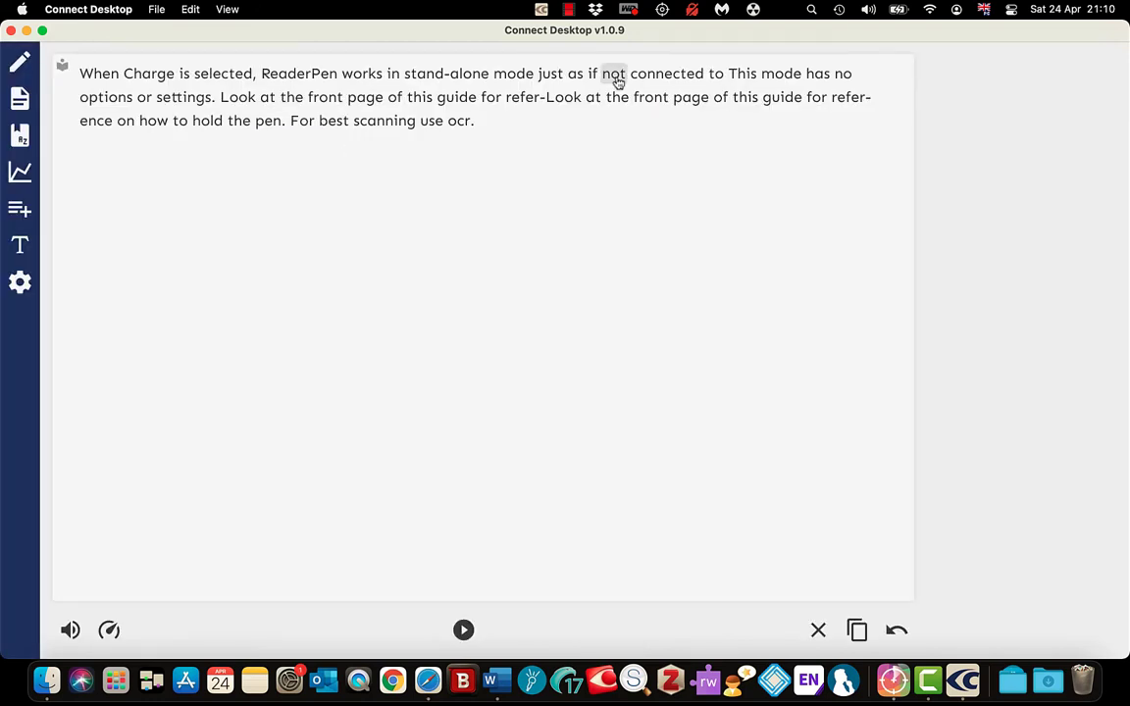
- View the saved text files and the C-Pen connection options, and close the Connect Desktop window
{"action": "left_click", "coordinate": [19, 104]}
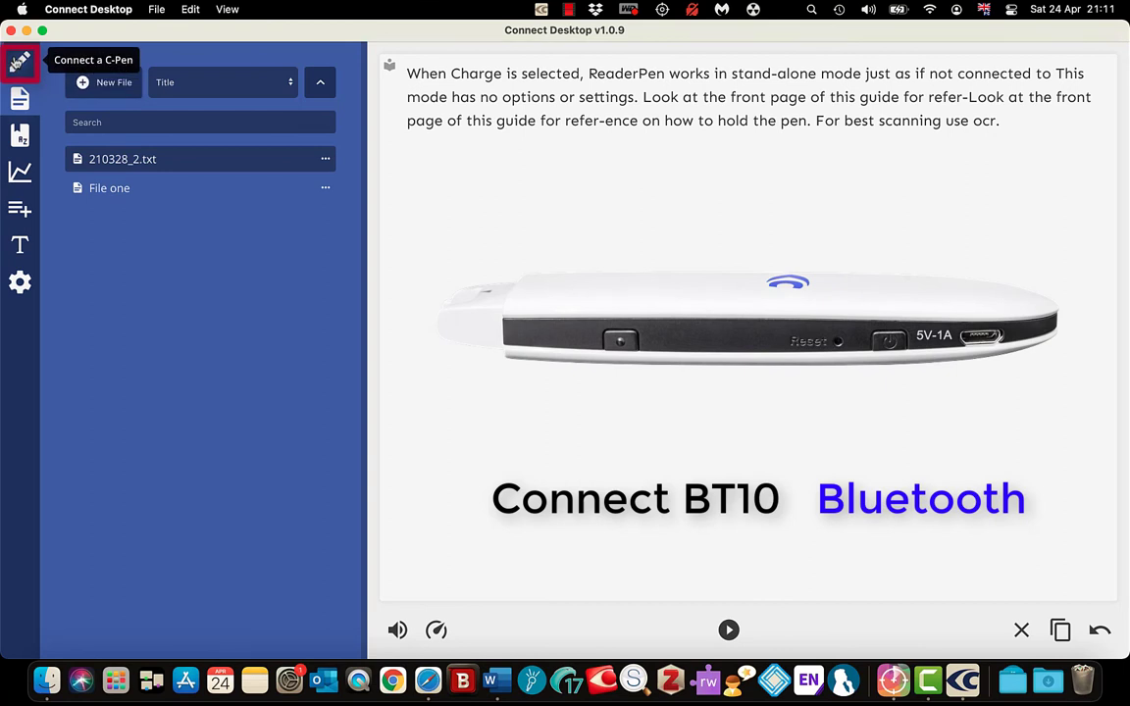
{"action": "left_click", "coordinate": [20, 61]}
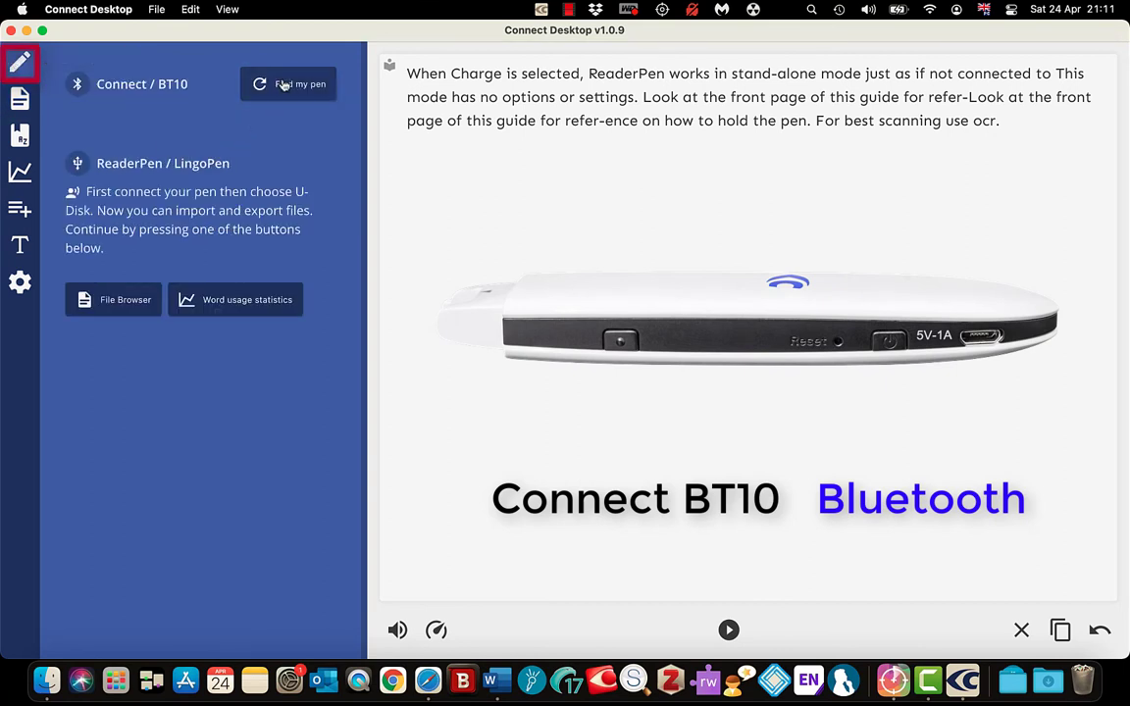
{"action": "left_click", "coordinate": [9, 31]}
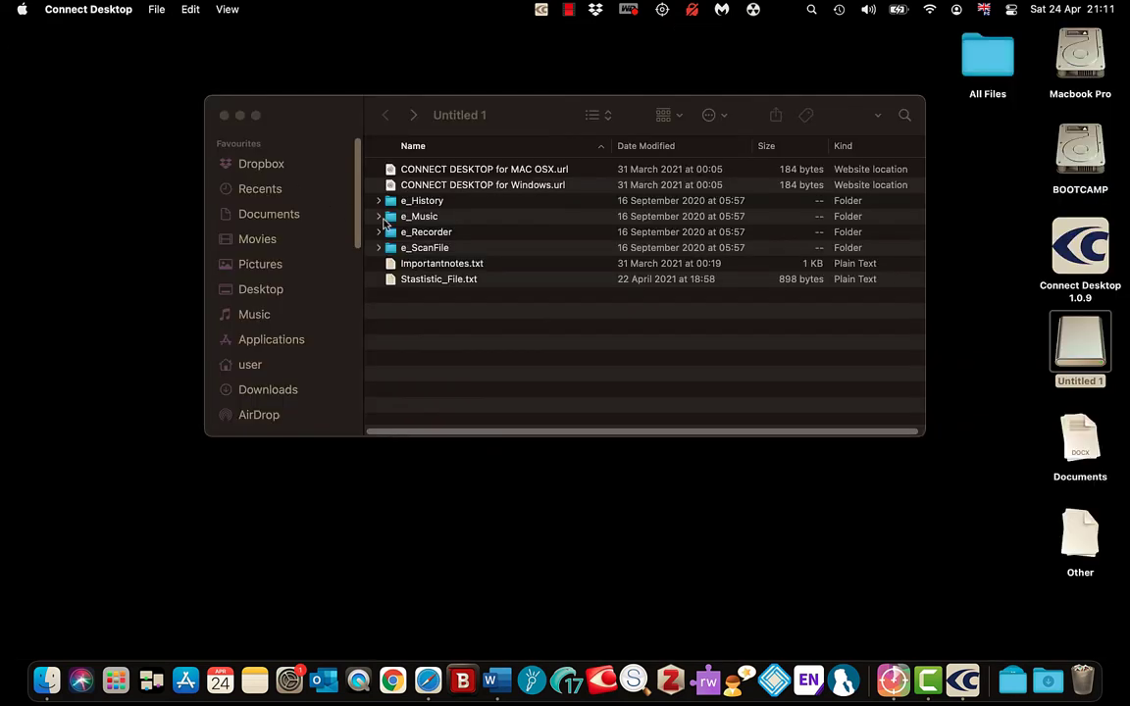
- Play the recording 210323_1.wav from the e_Recorder folder of the Untitled 1 drive in Music, and pause it
{"action": "double_click", "coordinate": [413, 236]}
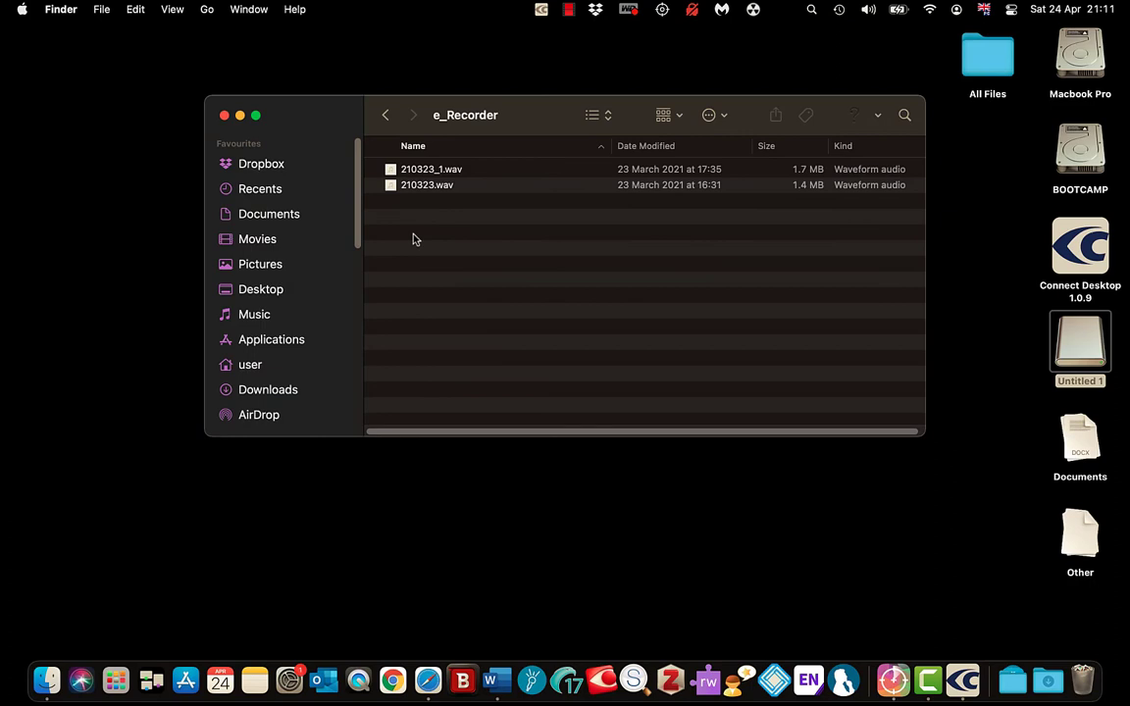
{"action": "left_click", "coordinate": [415, 174]}
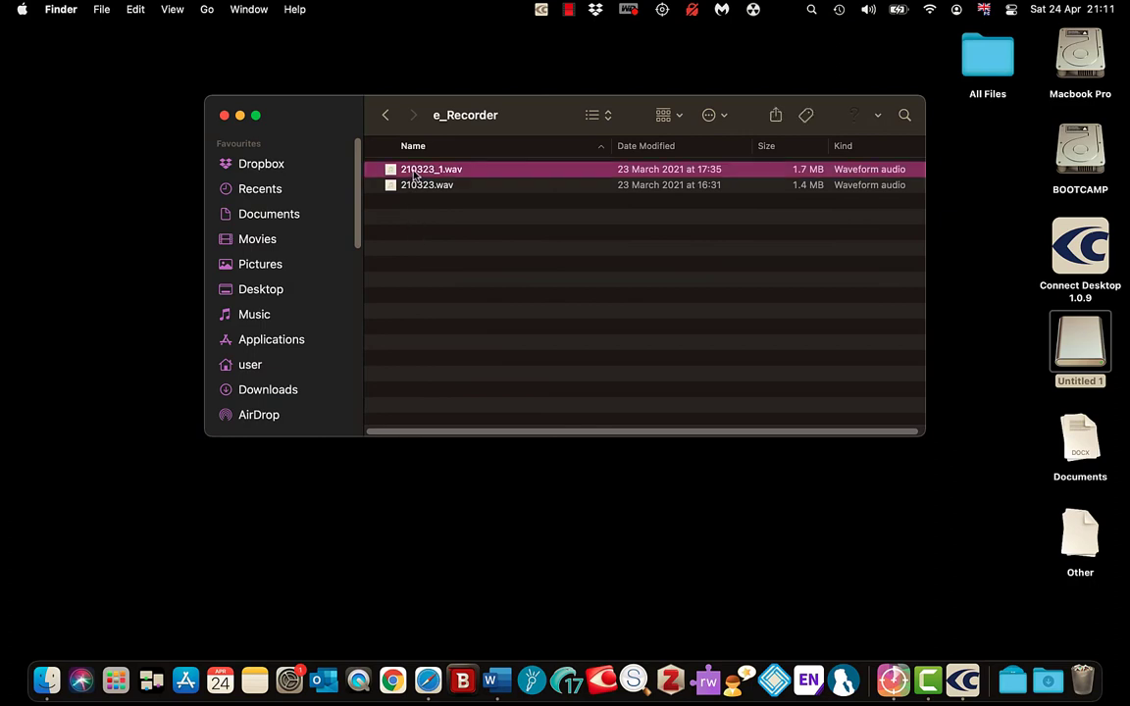
{"action": "double_click", "coordinate": [414, 174]}
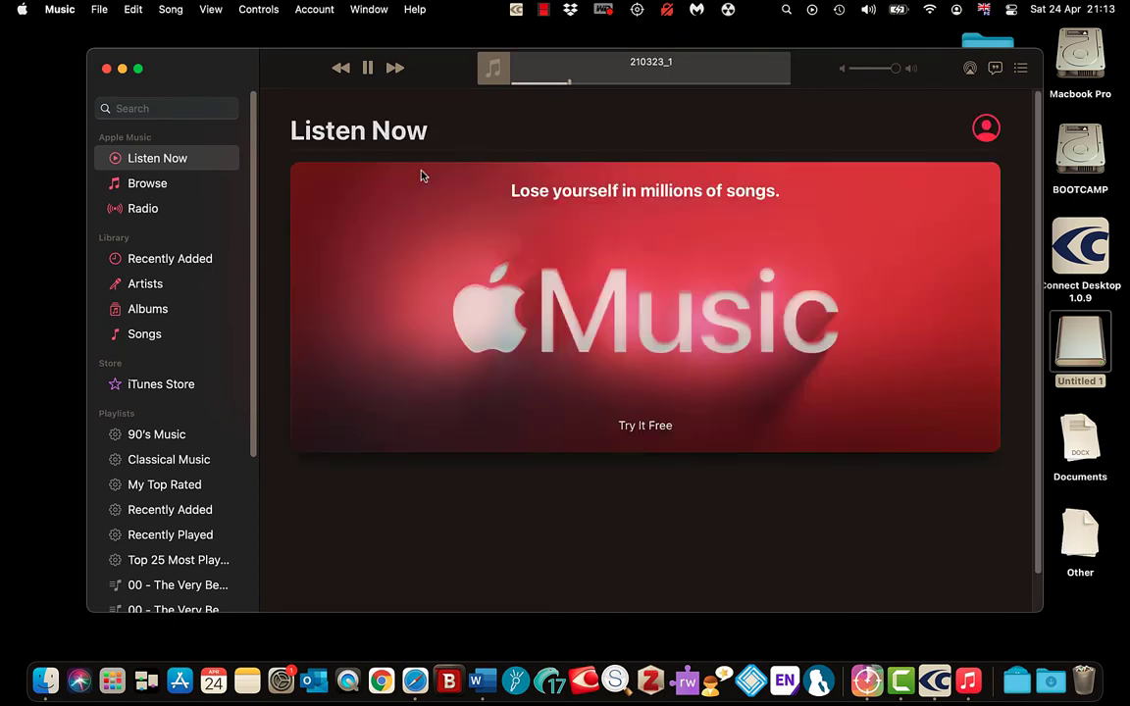
{"action": "left_click", "coordinate": [368, 67]}
{"action": "left_click", "coordinate": [58, 9]}
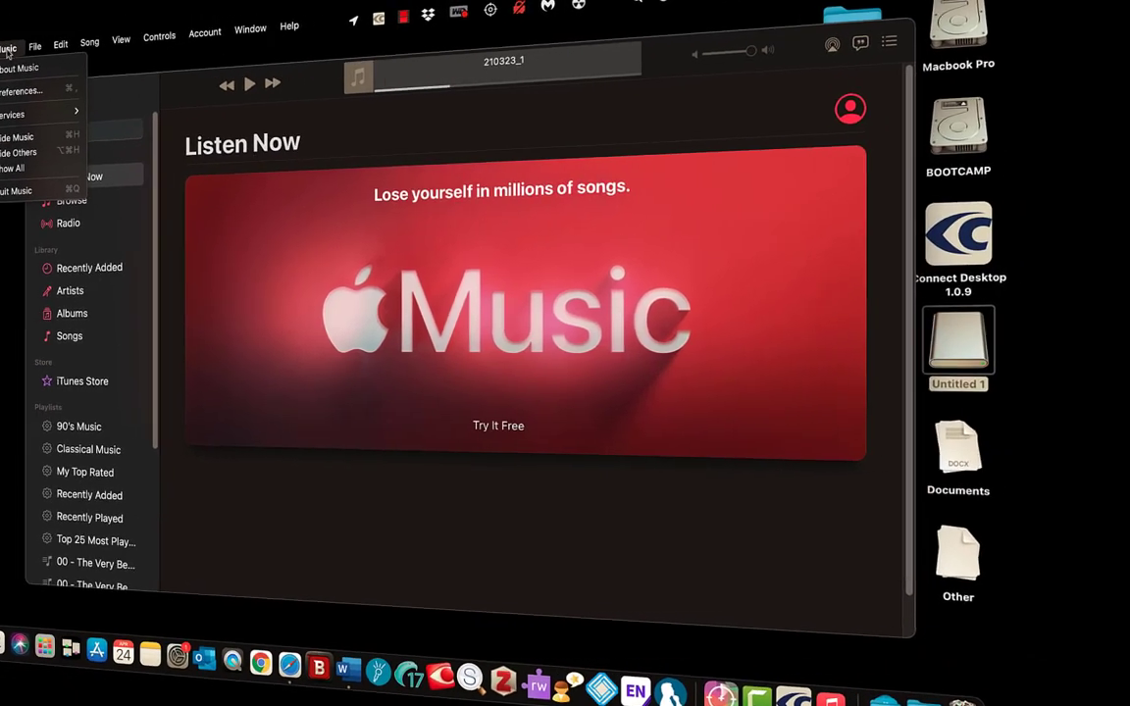